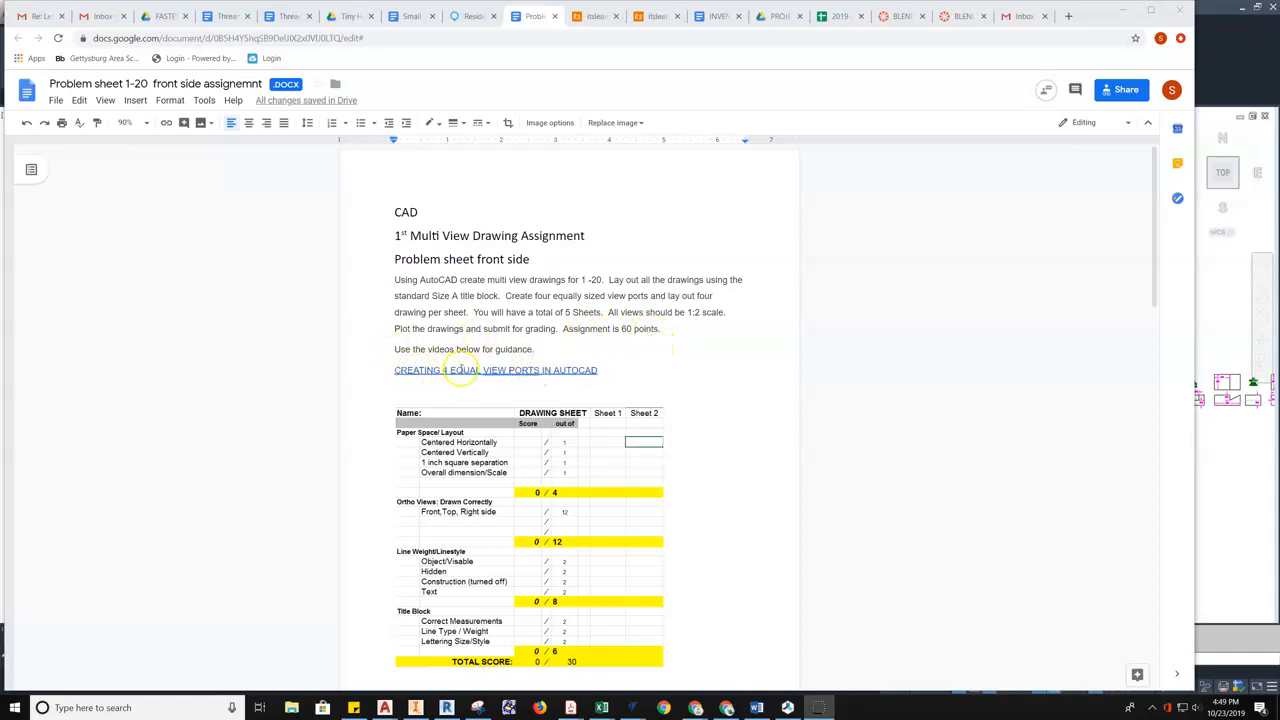
- Scroll the assignment document past the grading rubric to the Problem Sheet image on page 2
{"action": "scroll", "coordinate": [658, 333], "scroll_direction": "down", "scroll_amount": 3}
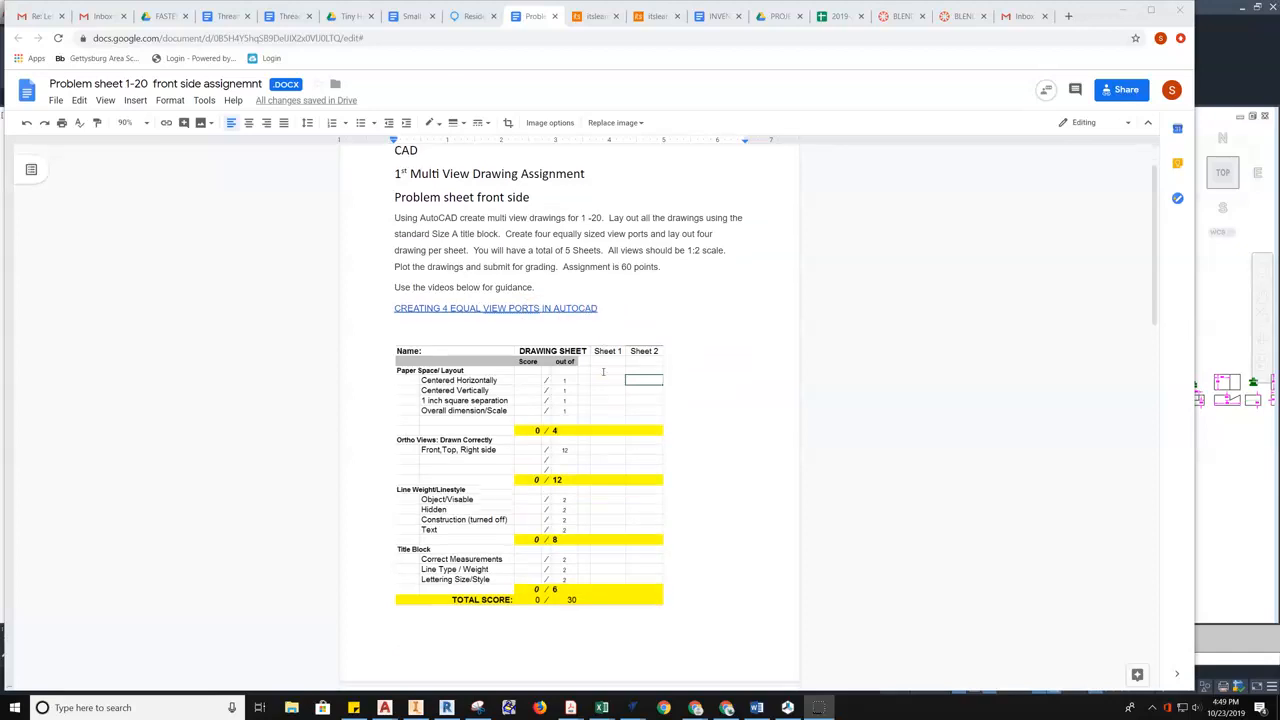
{"action": "scroll", "coordinate": [658, 333], "scroll_direction": "down", "scroll_amount": 2}
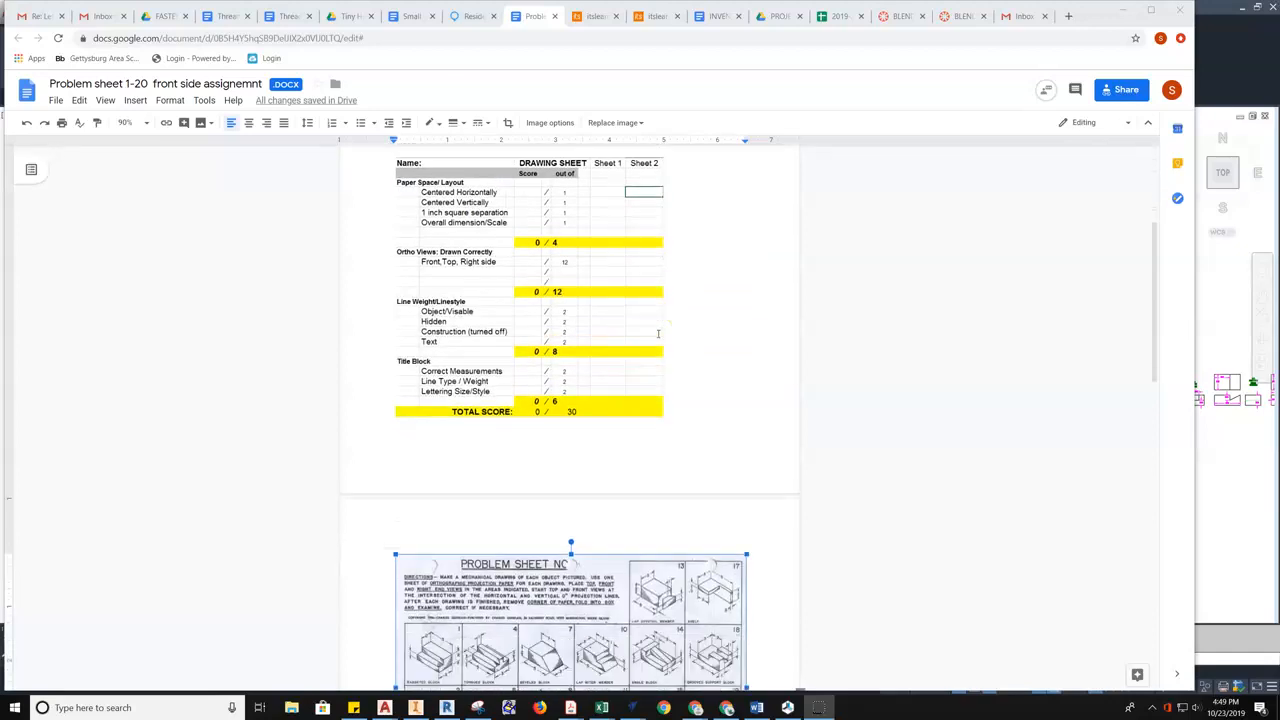
{"action": "scroll", "coordinate": [658, 333], "scroll_direction": "up", "scroll_amount": 3}
{"action": "scroll", "coordinate": [657, 349], "scroll_direction": "down", "scroll_amount": 1}
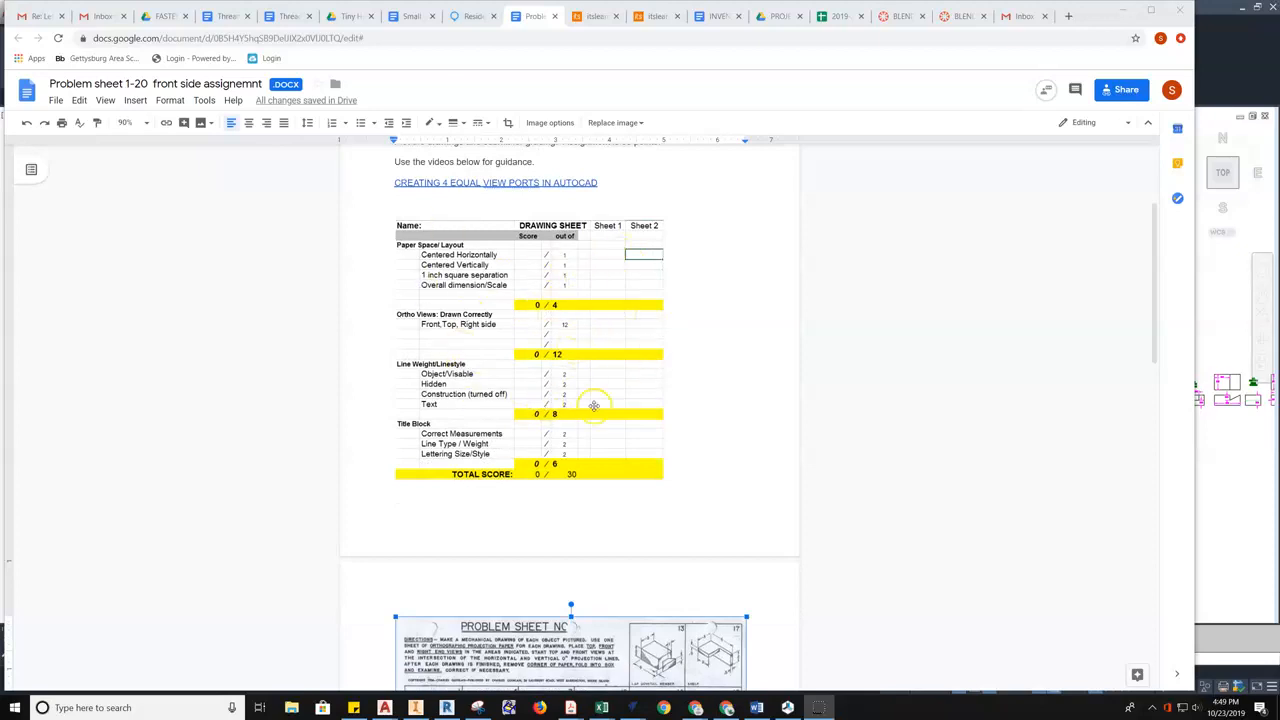
{"action": "scroll", "coordinate": [689, 397], "scroll_direction": "down", "scroll_amount": 6}
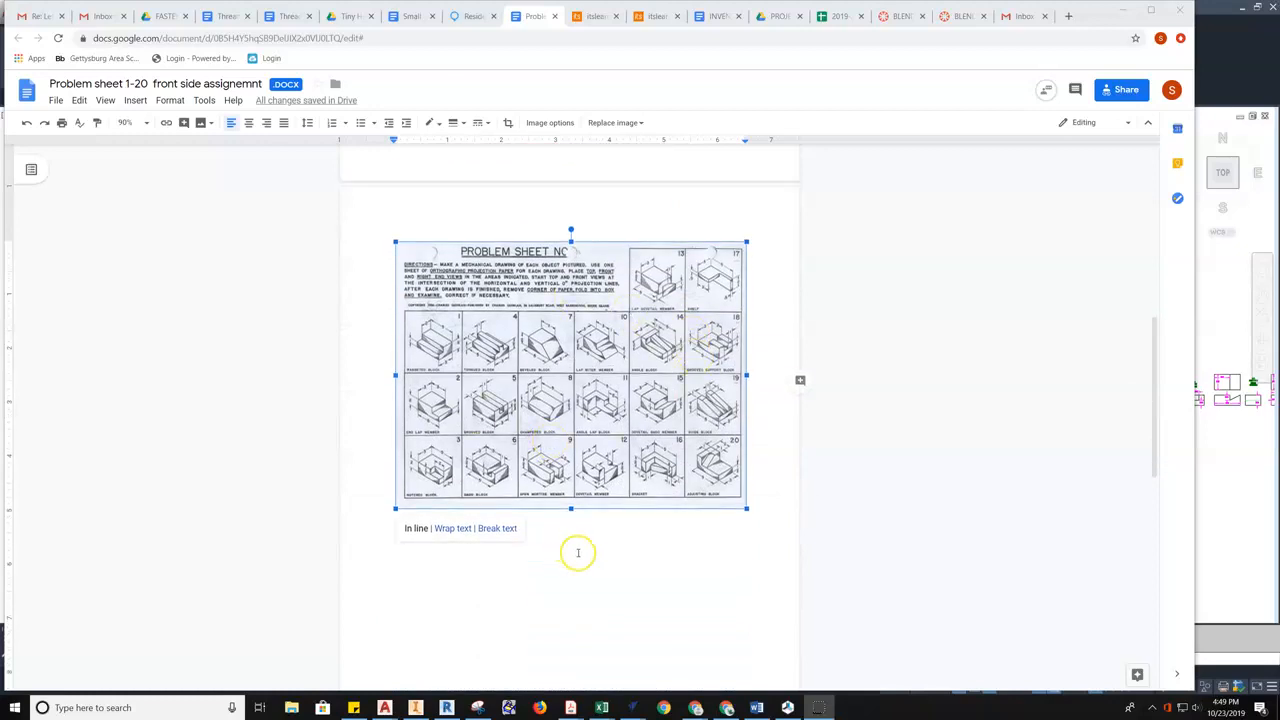
- Zoom the Google Docs page to 200% and scroll through the block drawings
{"action": "left_click", "coordinate": [126, 122]}
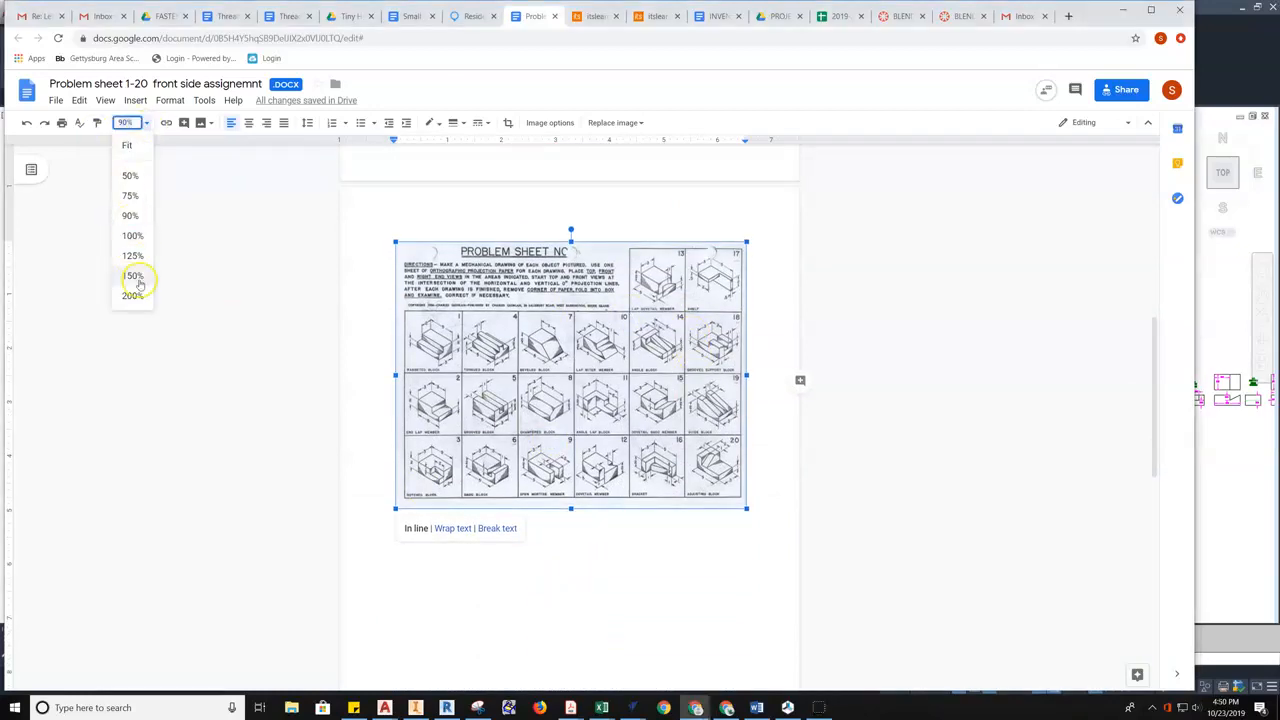
{"action": "left_click", "coordinate": [132, 293]}
{"action": "scroll", "coordinate": [794, 450], "scroll_direction": "down", "scroll_amount": 2}
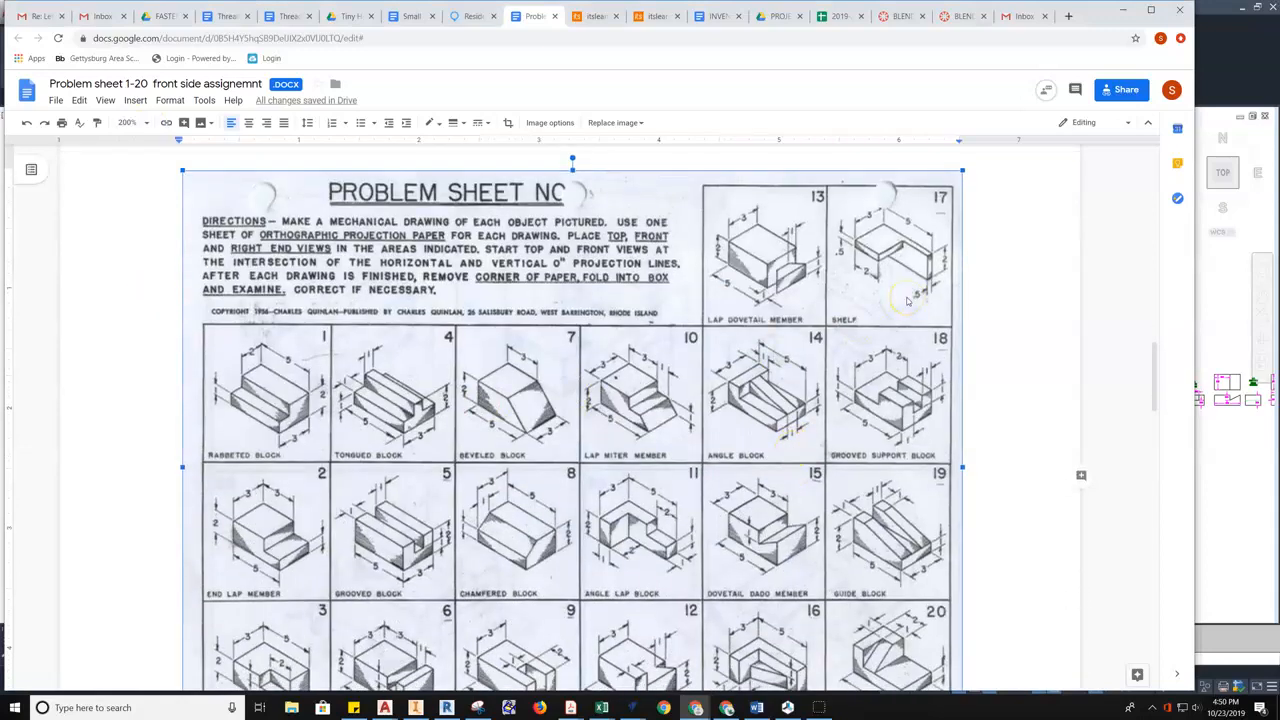
{"action": "scroll", "coordinate": [908, 300], "scroll_direction": "up", "scroll_amount": 4, "text": "ctrl"}
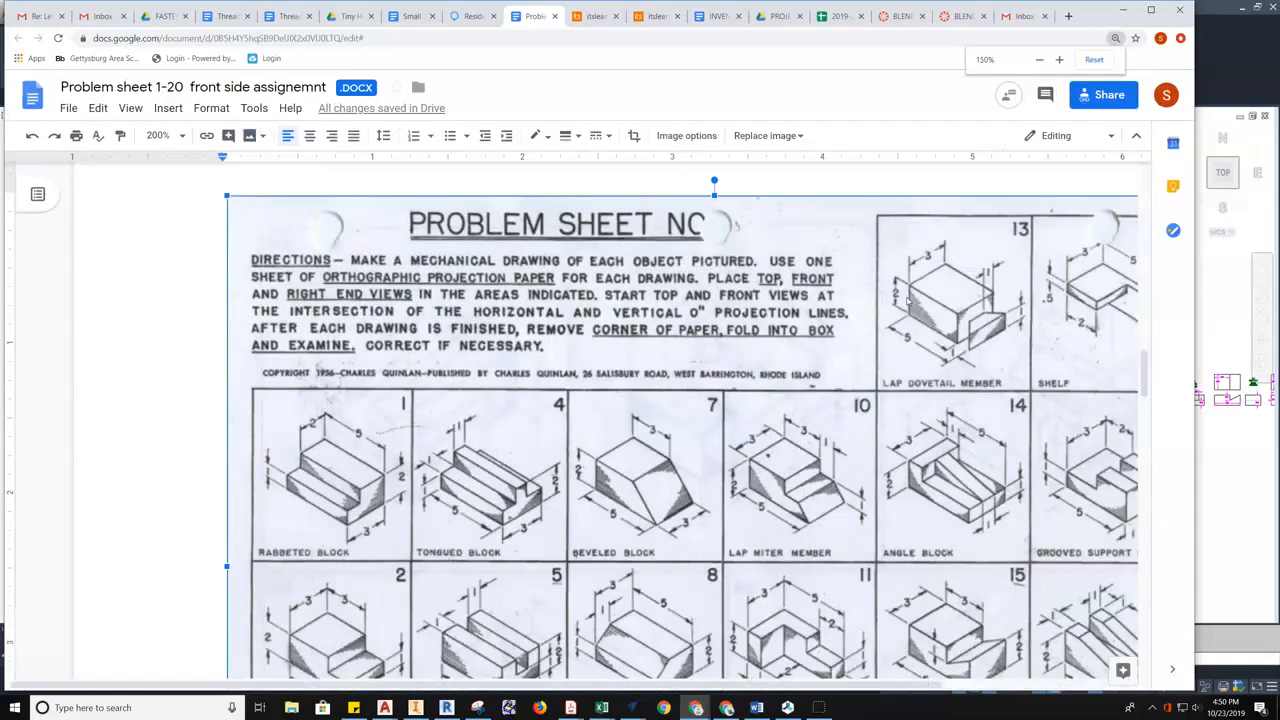
{"action": "scroll", "coordinate": [908, 300], "scroll_direction": "up", "scroll_amount": 1, "text": "ctrl"}
{"action": "scroll", "coordinate": [814, 451], "scroll_direction": "down", "scroll_amount": 2}
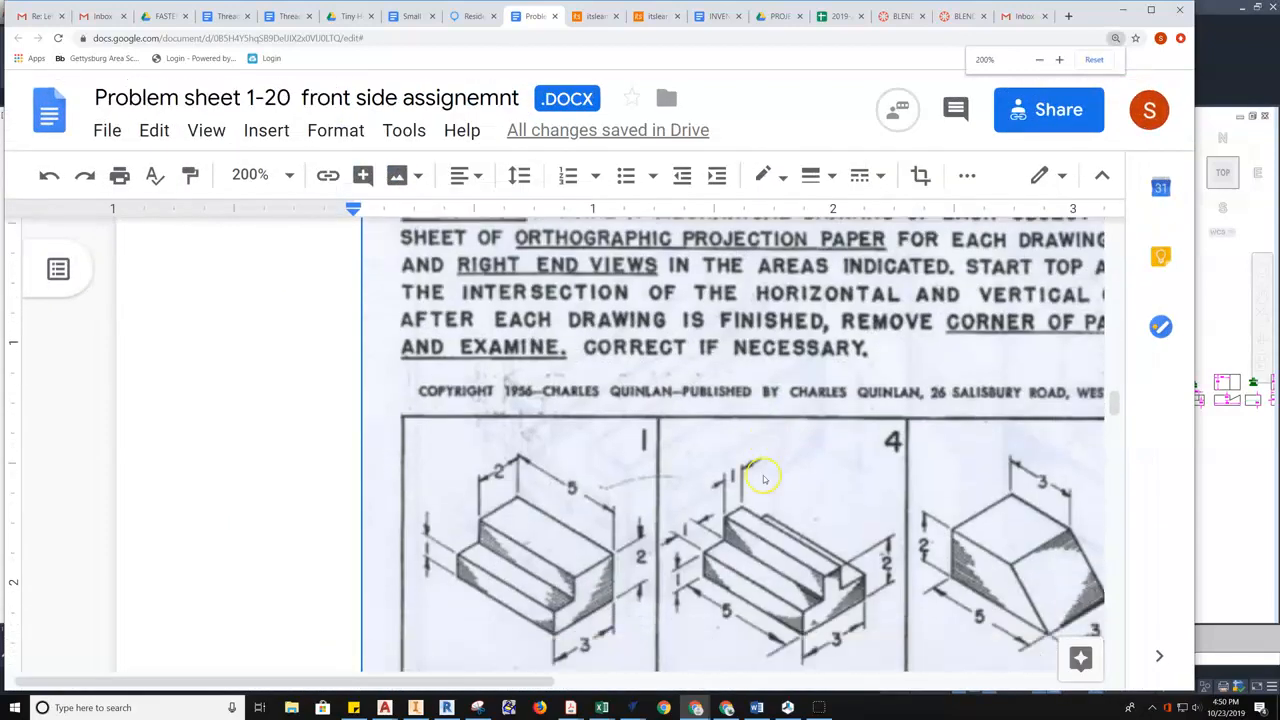
{"action": "scroll", "coordinate": [488, 438], "scroll_direction": "down", "scroll_amount": 1}
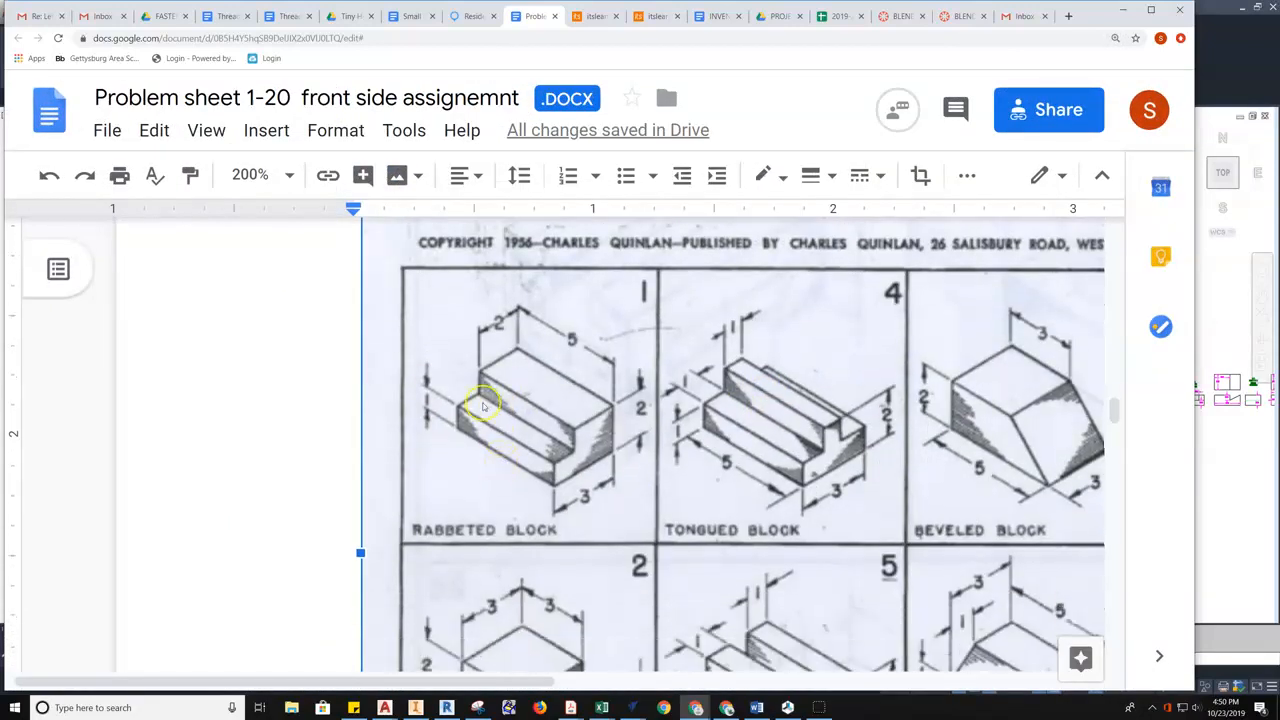
{"action": "scroll", "coordinate": [508, 393], "scroll_direction": "down", "scroll_amount": 1}
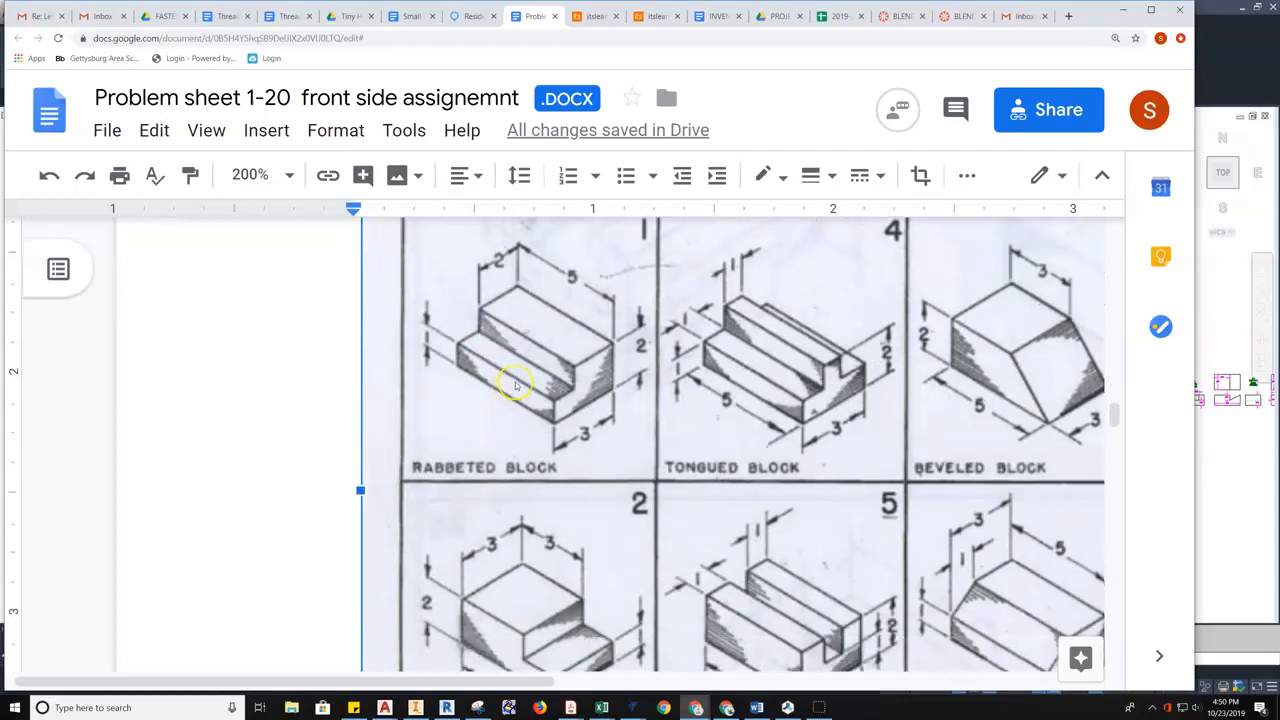
- Scroll up, down and right over the enlarged drawings, then switch to the AutoCAD drawing
{"action": "scroll", "coordinate": [524, 368], "scroll_direction": "up", "scroll_amount": 1}
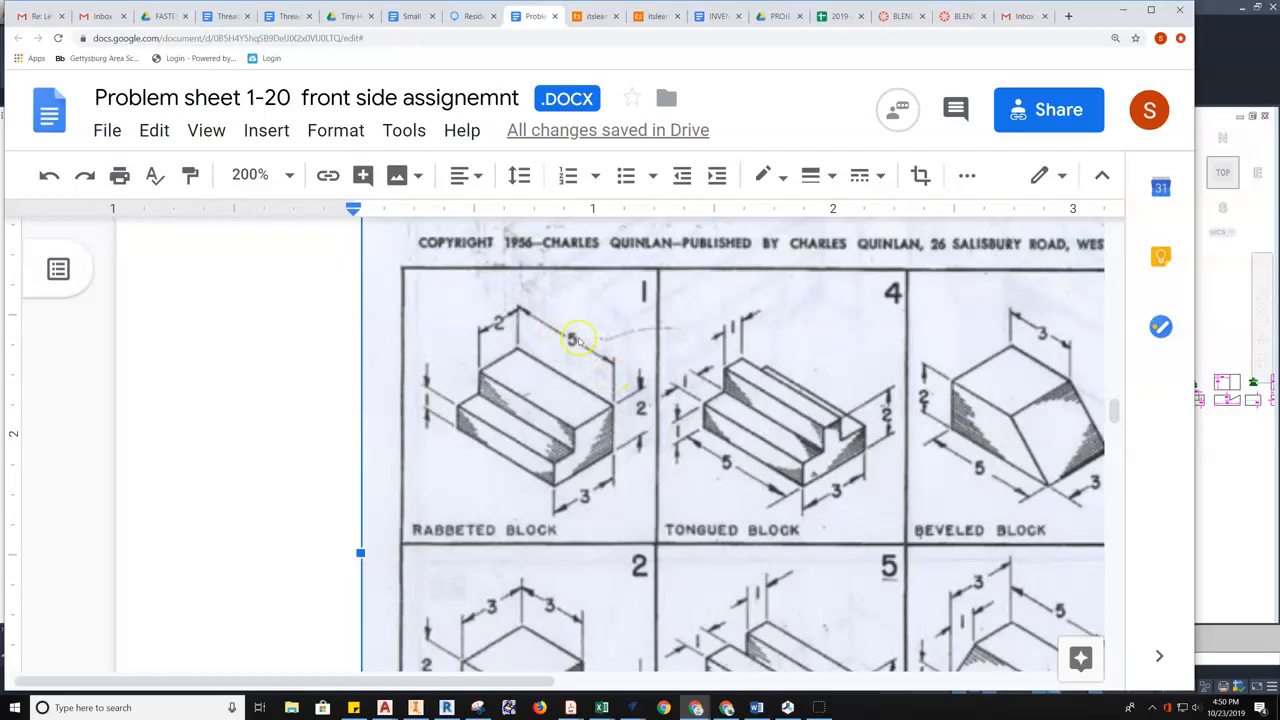
{"action": "scroll", "coordinate": [610, 480], "scroll_direction": "down", "scroll_amount": 2}
{"action": "scroll", "coordinate": [540, 625], "scroll_direction": "down", "scroll_amount": 1}
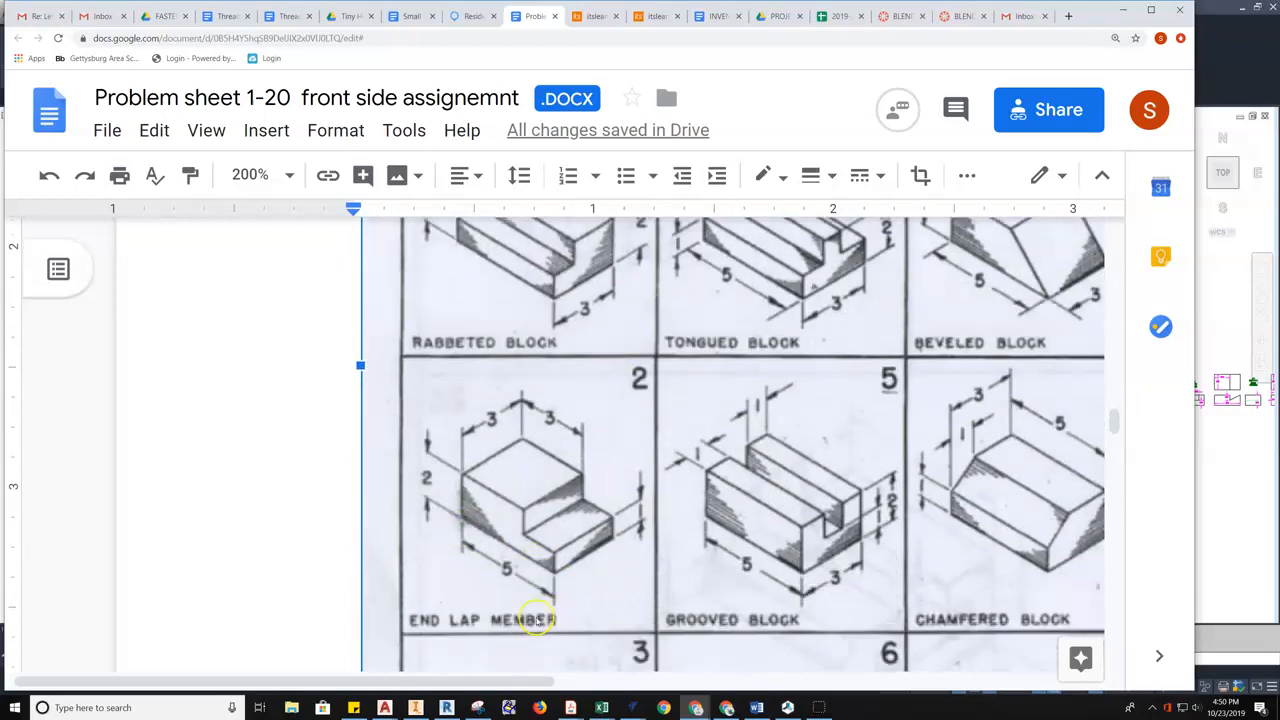
{"action": "scroll", "coordinate": [745, 308], "scroll_direction": "up", "scroll_amount": 1}
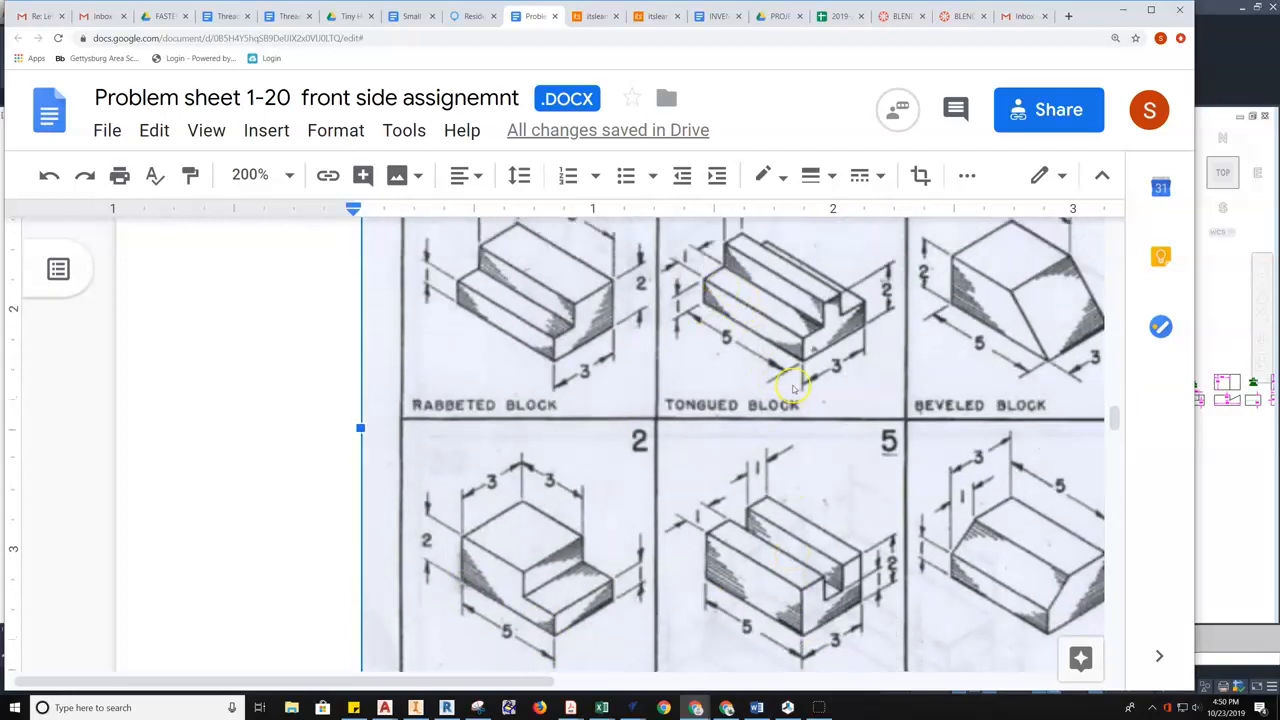
{"action": "scroll", "coordinate": [790, 370], "scroll_direction": "up", "scroll_amount": 1}
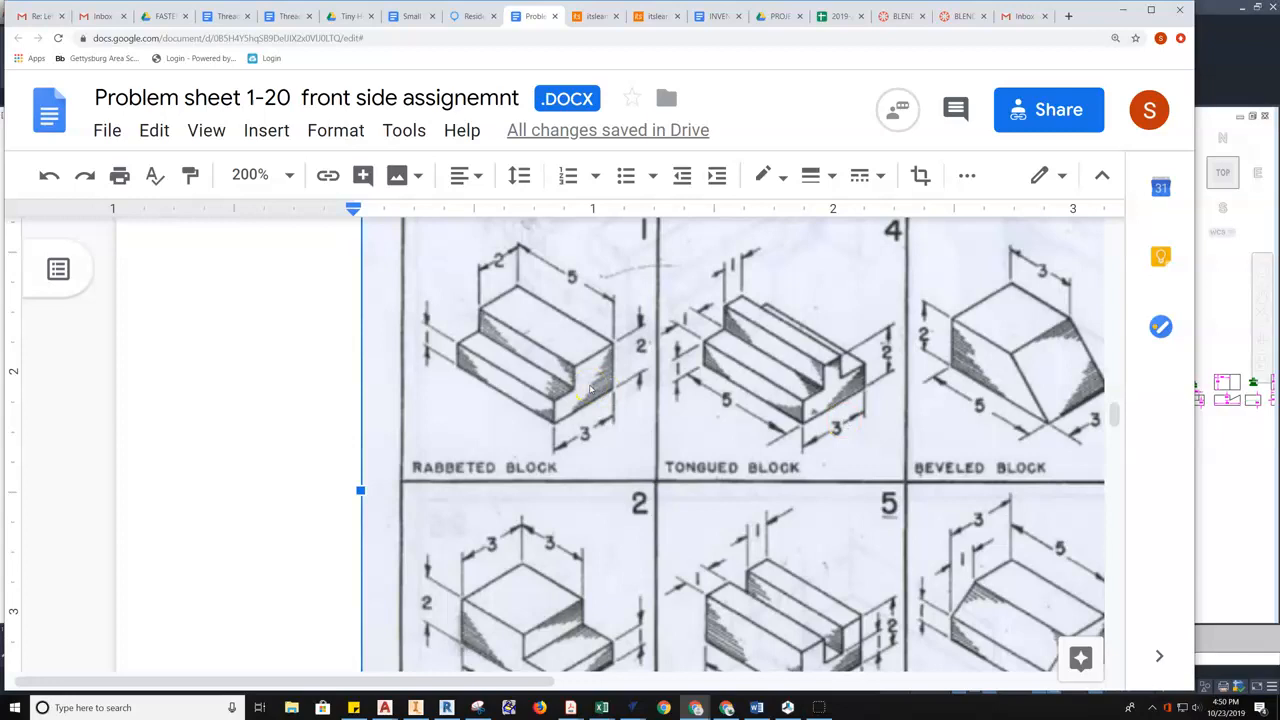
{"action": "scroll", "coordinate": [507, 387], "scroll_direction": "up", "scroll_amount": 1}
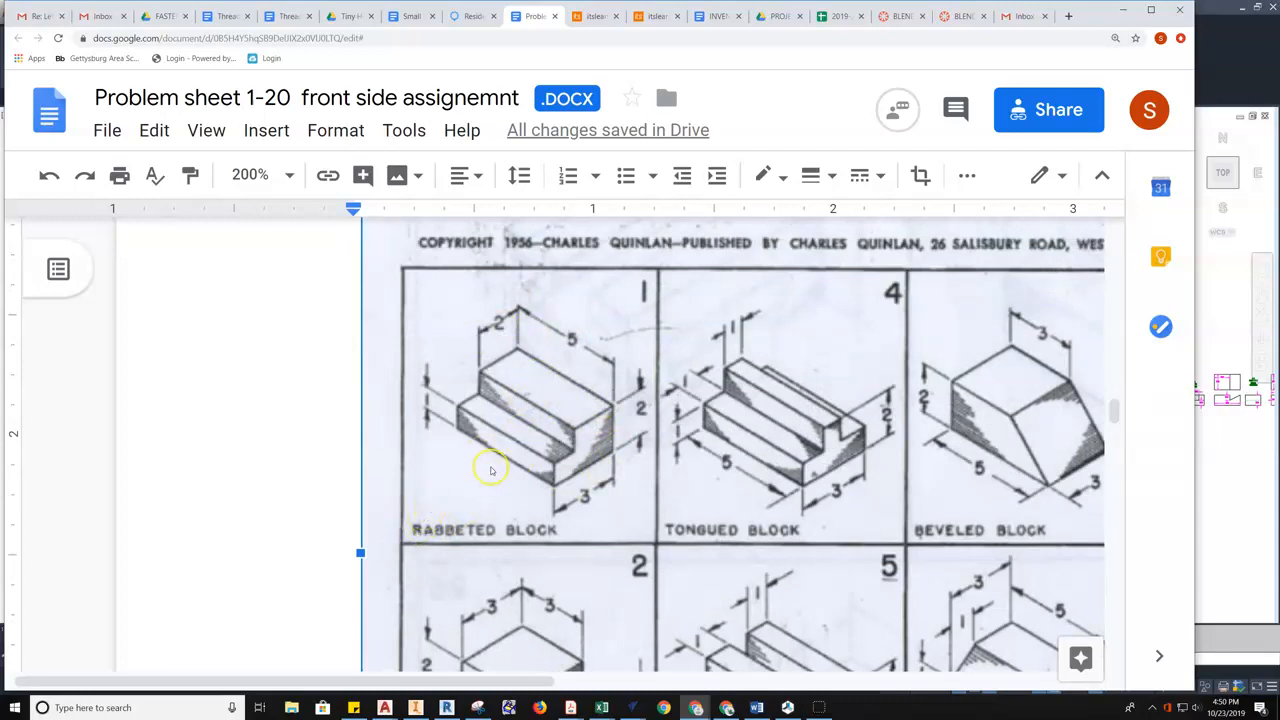
{"action": "scroll", "coordinate": [239, 562], "scroll_direction": "right", "scroll_amount": 3}
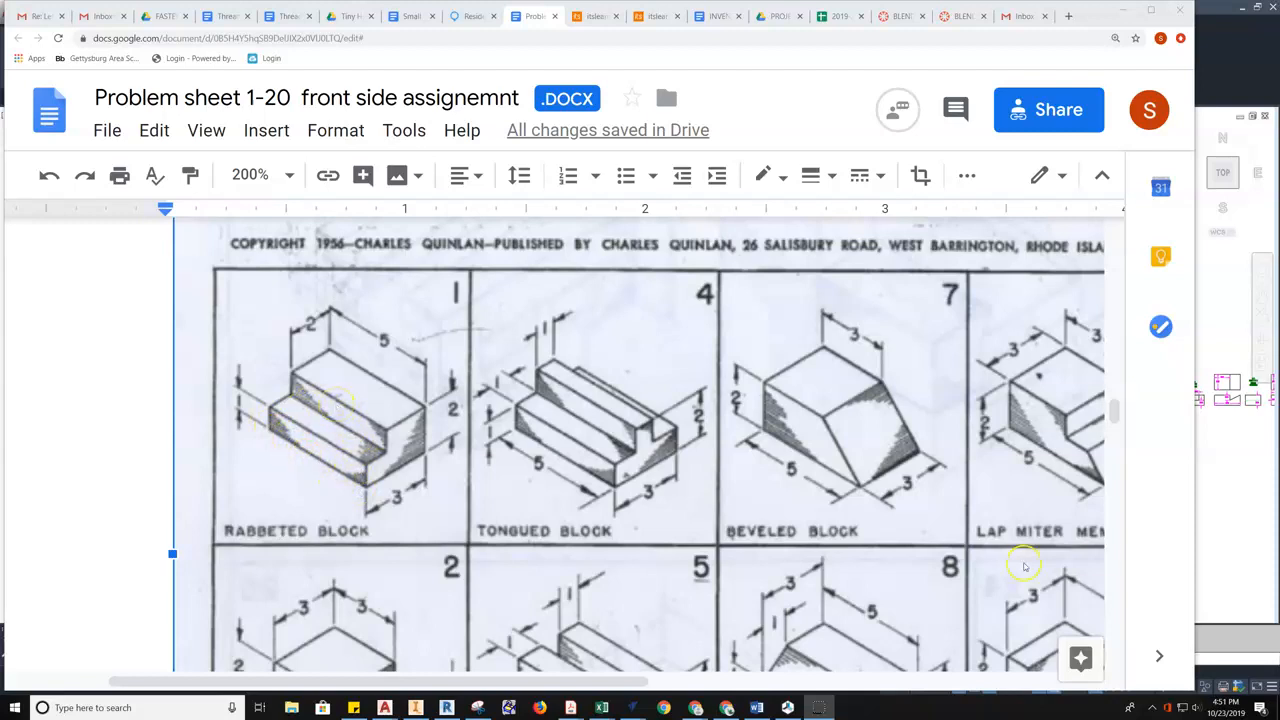
{"action": "left_click", "coordinate": [1246, 523]}
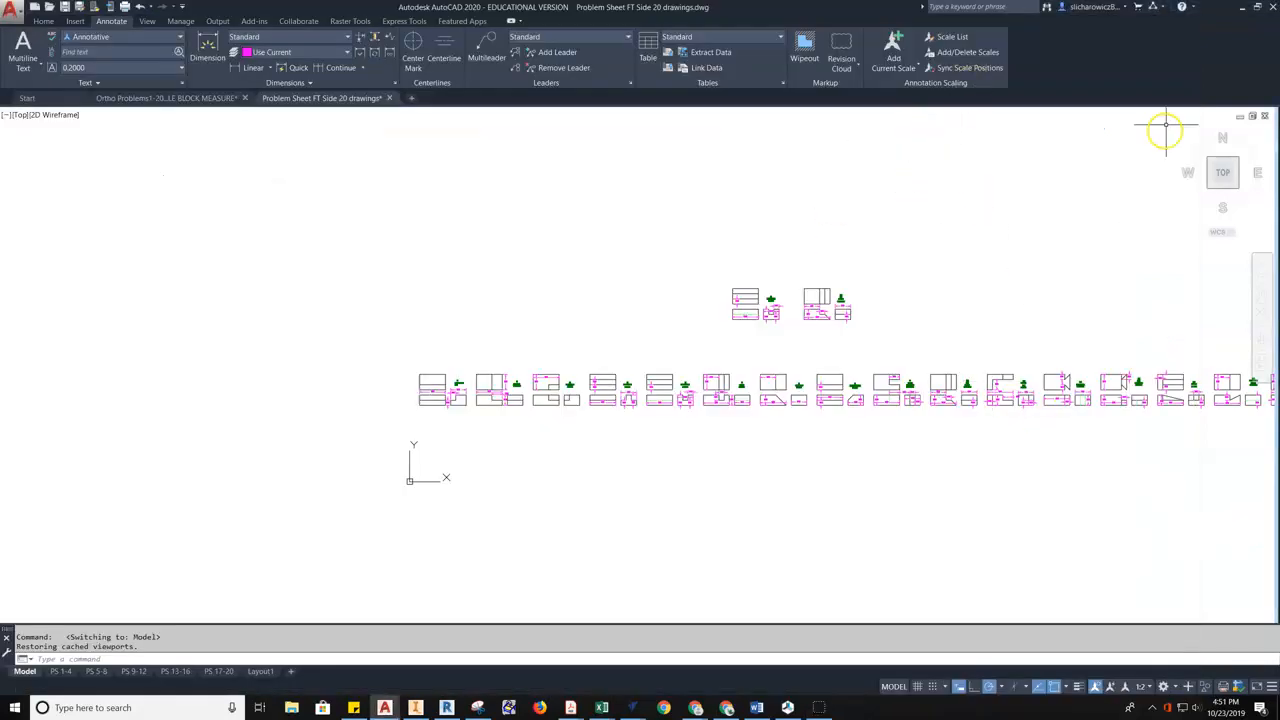
- Restore the AutoCAD window, move it right beside the reference sheet, and pan to empty drawing space
{"action": "left_click", "coordinate": [1257, 7]}
{"action": "left_click_drag", "start_coordinate": [558, 18], "coordinate": [992, 75]}
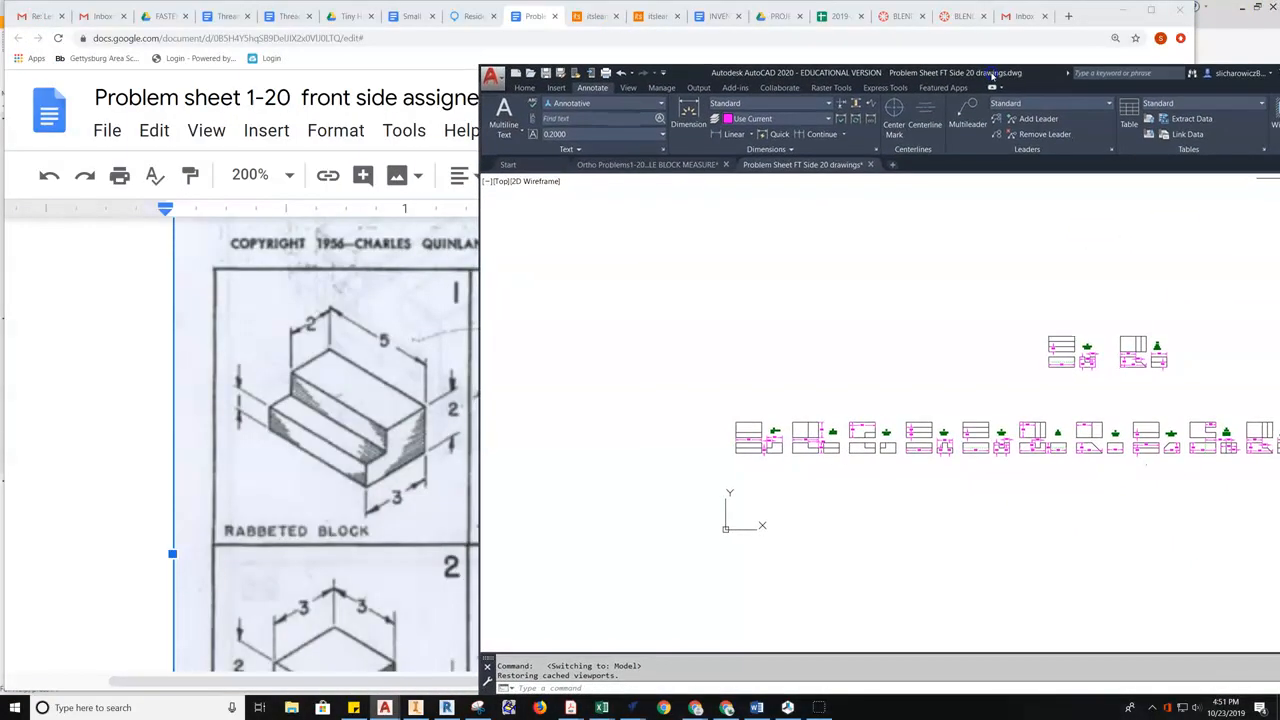
{"action": "left_click", "coordinate": [524, 87]}
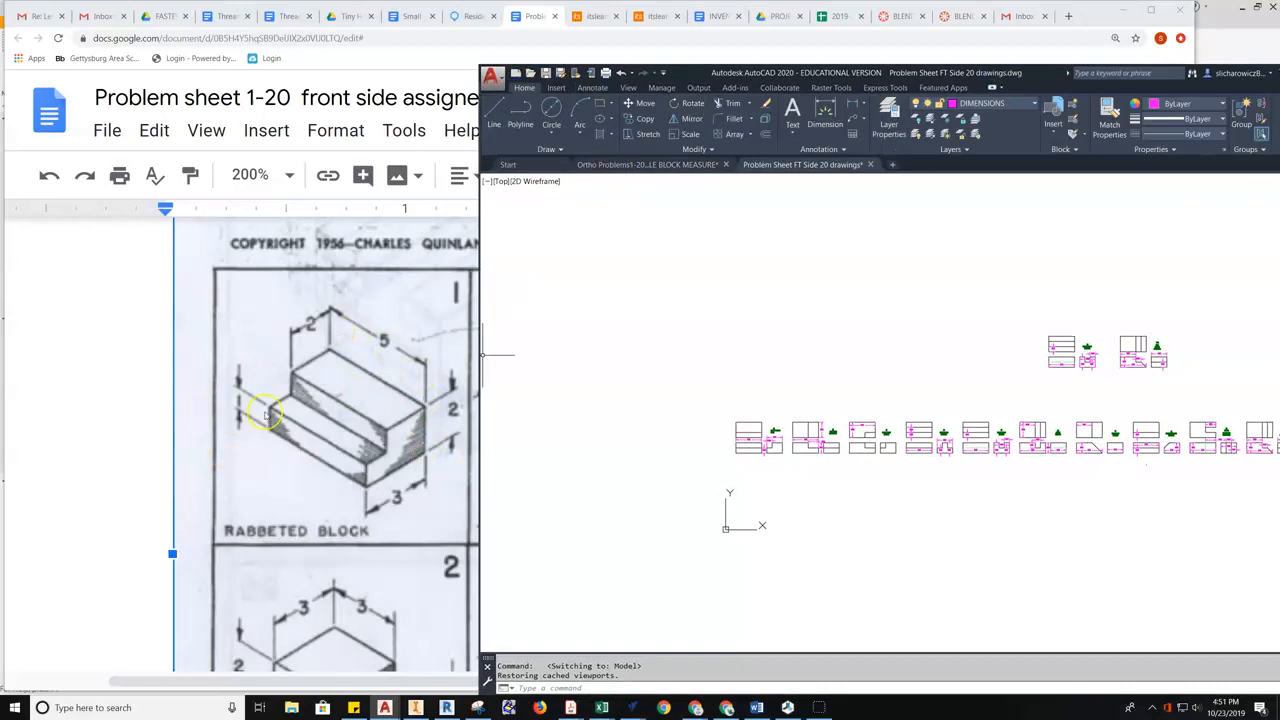
{"action": "middle_click_drag", "start_coordinate": [803, 354], "coordinate": [807, 497]}
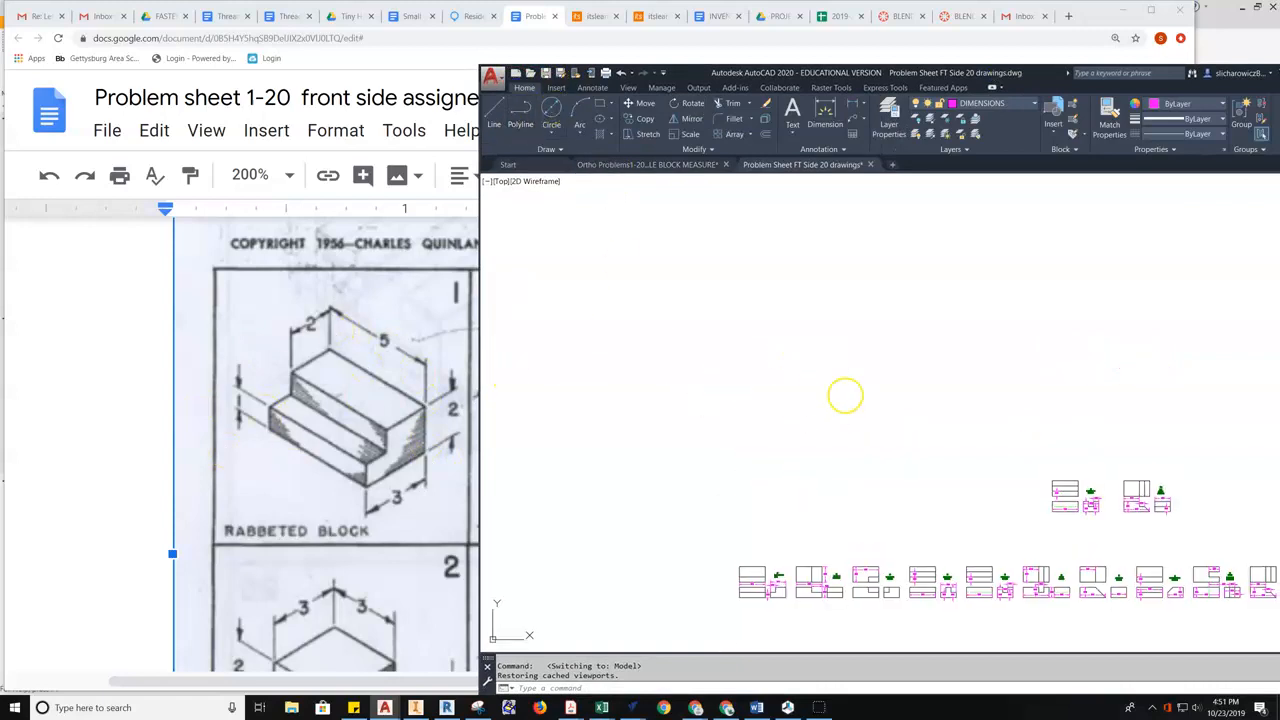
{"action": "middle_click_drag", "start_coordinate": [845, 395], "coordinate": [837, 511]}
{"action": "scroll", "coordinate": [881, 414], "scroll_direction": "up", "scroll_amount": 3}
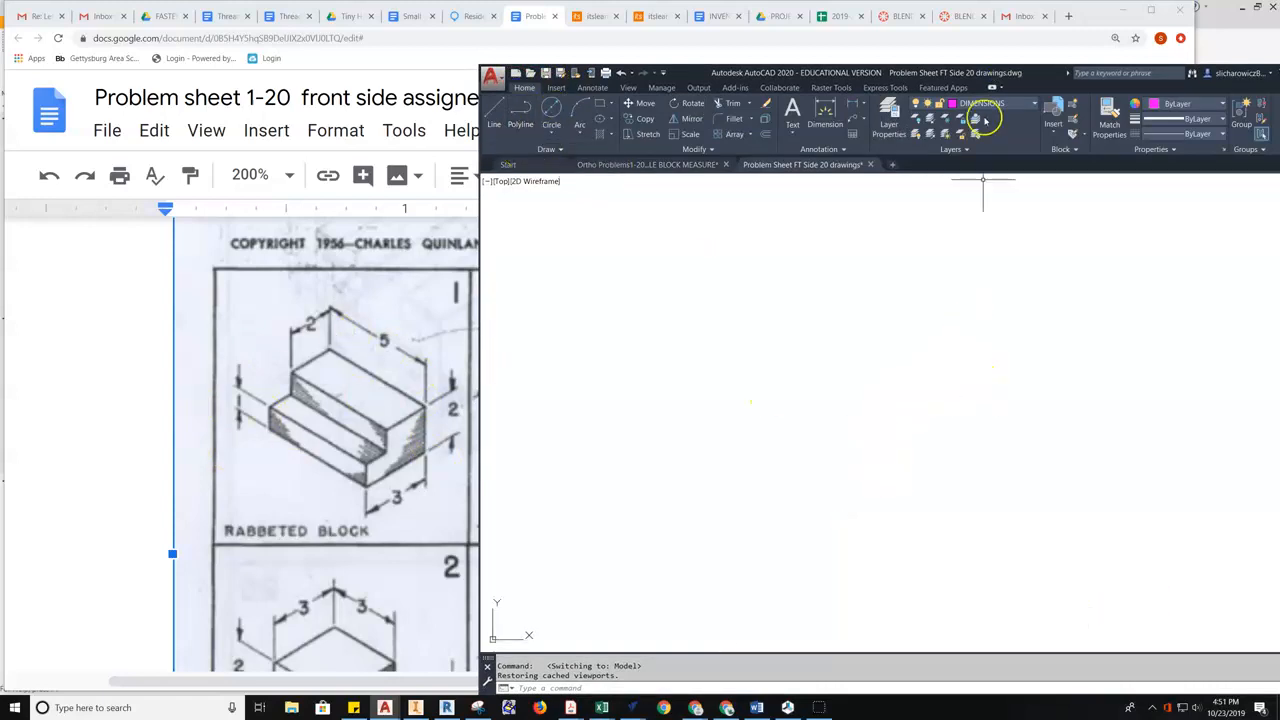
- Make OBJECT - VIS the current layer and start the LINE command
{"action": "left_click", "coordinate": [995, 104]}
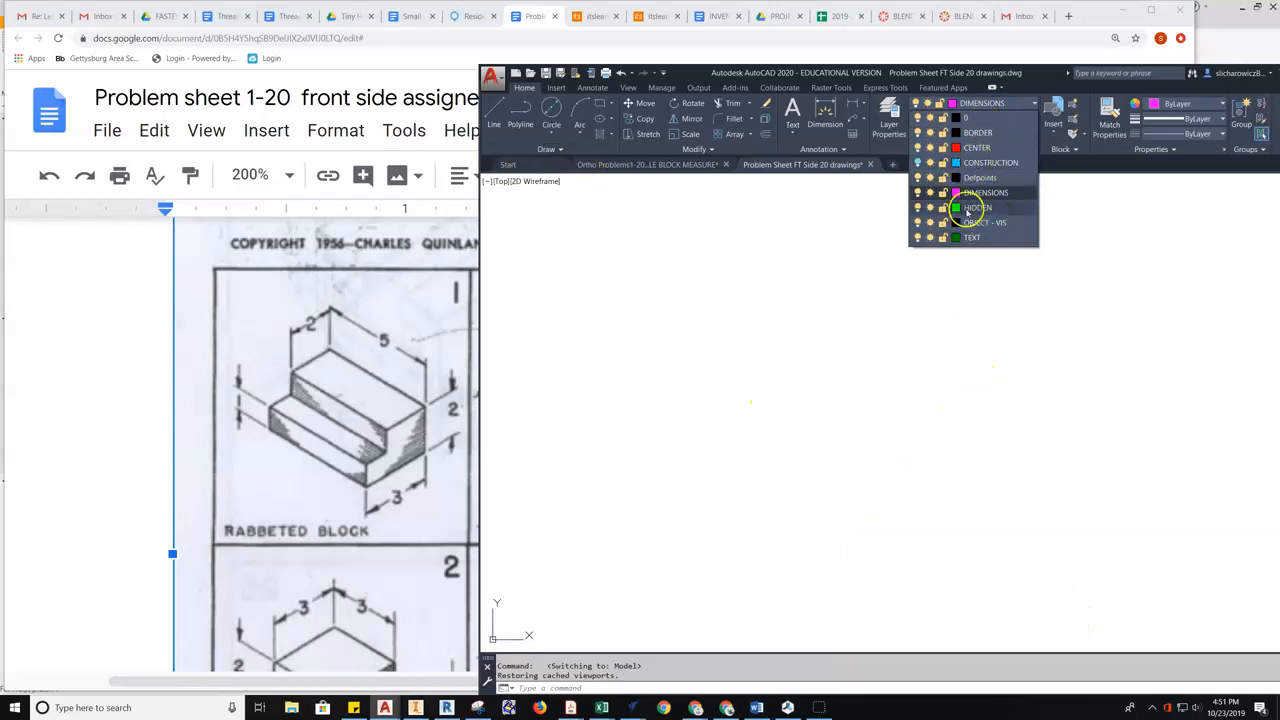
{"action": "left_click", "coordinate": [974, 222]}
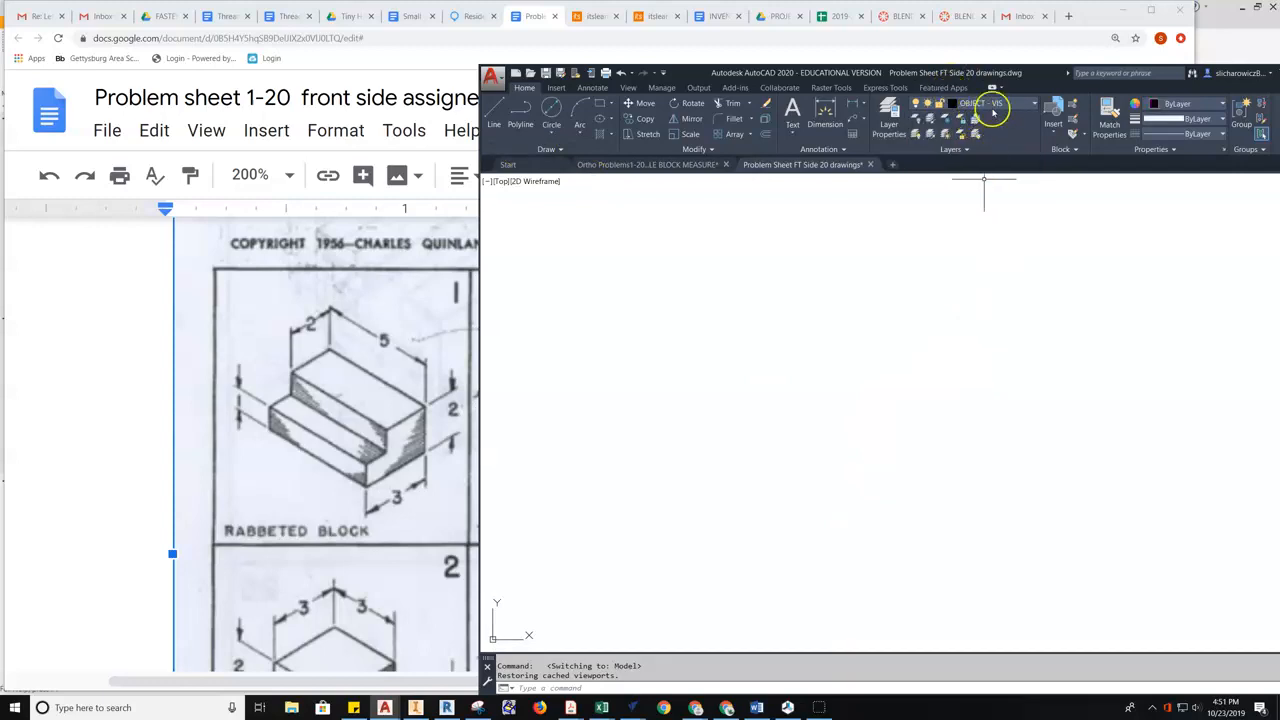
{"action": "left_click", "coordinate": [492, 113]}
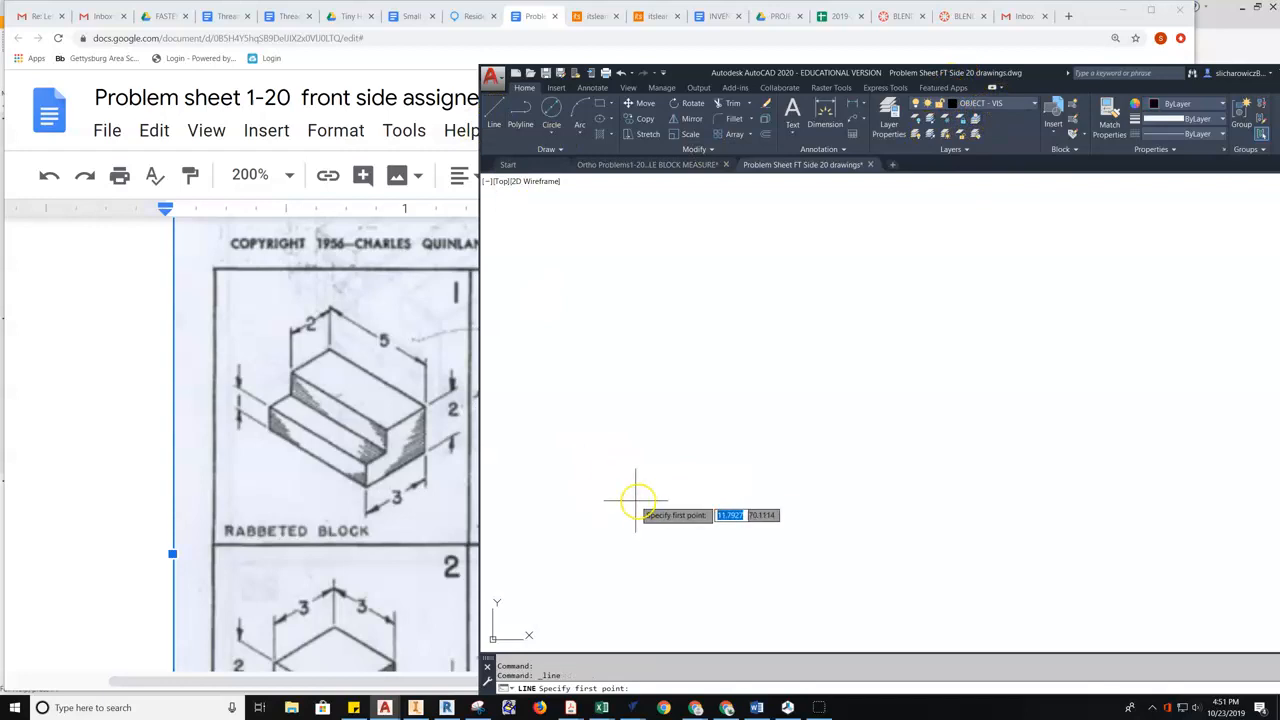
- Draw the 5-unit bottom edge of the front view
{"action": "left_click", "coordinate": [679, 487]}
{"action": "type", "text": "5"}
{"action": "key", "text": "Return"}
{"action": "scroll", "coordinate": [866, 490], "scroll_direction": "up", "scroll_amount": 2}
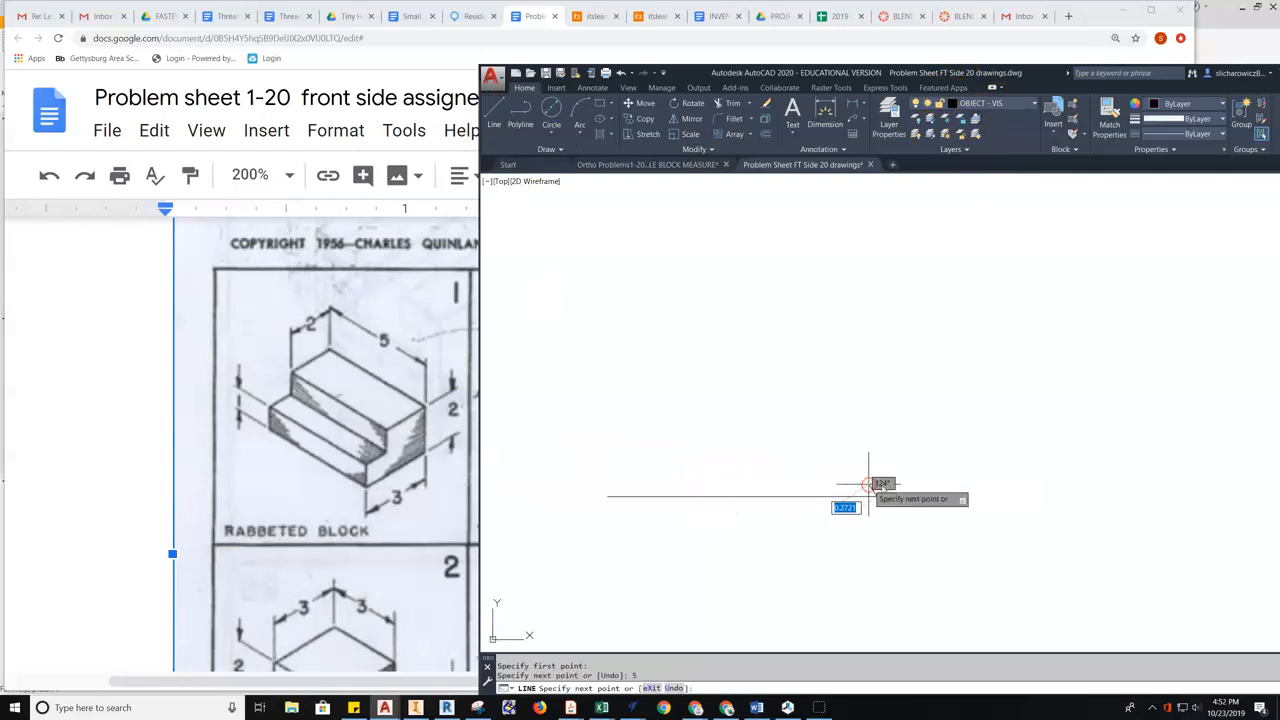
{"action": "key", "text": "Escape"}
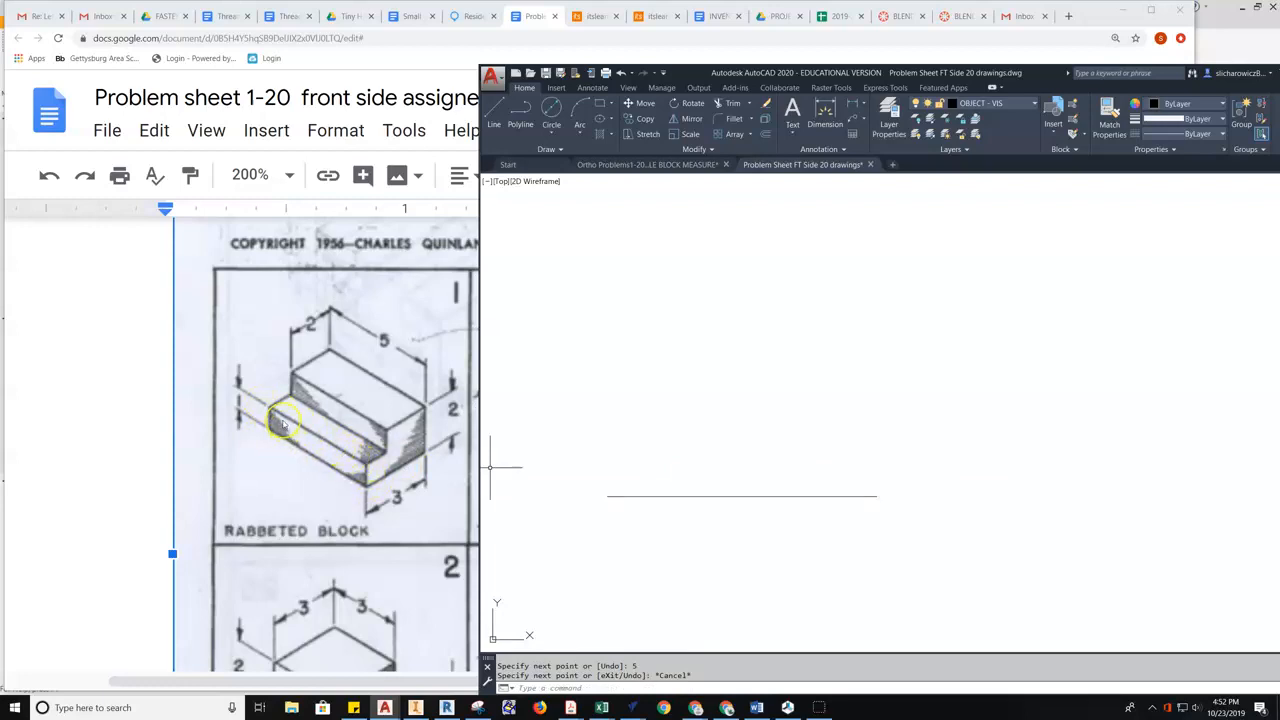
- Close a 5-by-1 rectangle with a 1-unit rise, a 5-unit top edge and a closing line
{"action": "left_click", "coordinate": [492, 118]}
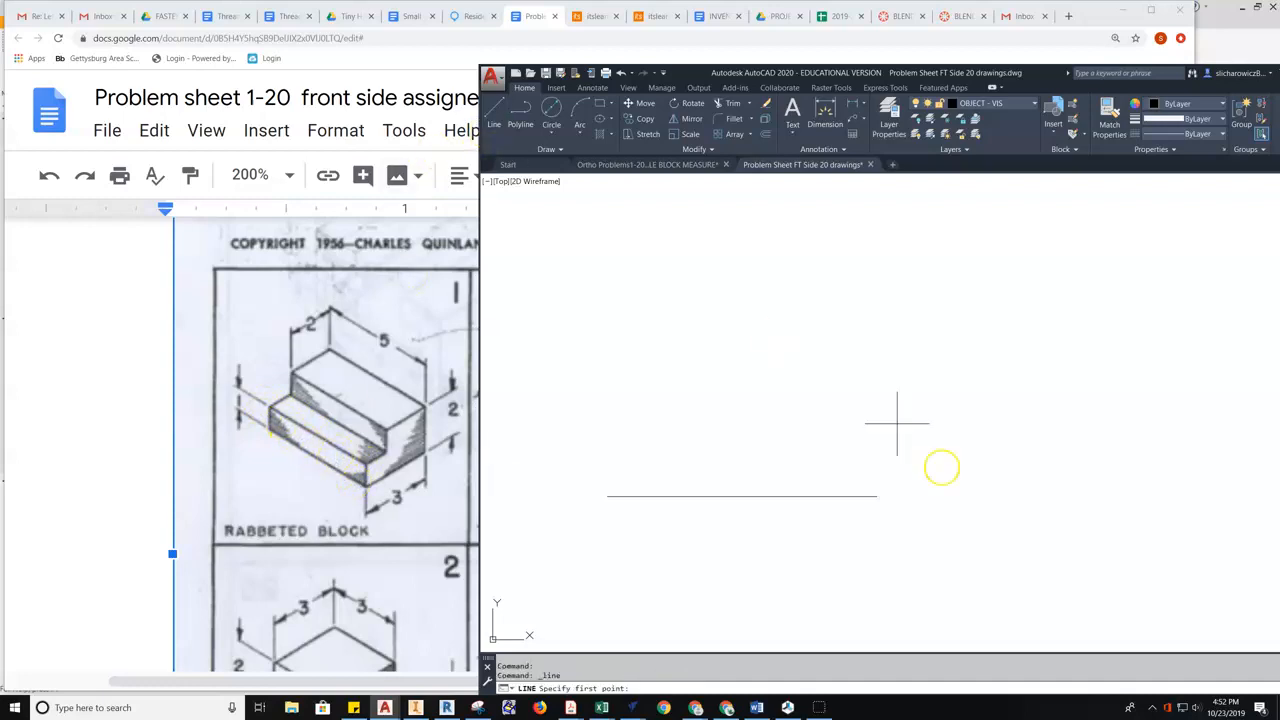
{"action": "left_click", "coordinate": [876, 495]}
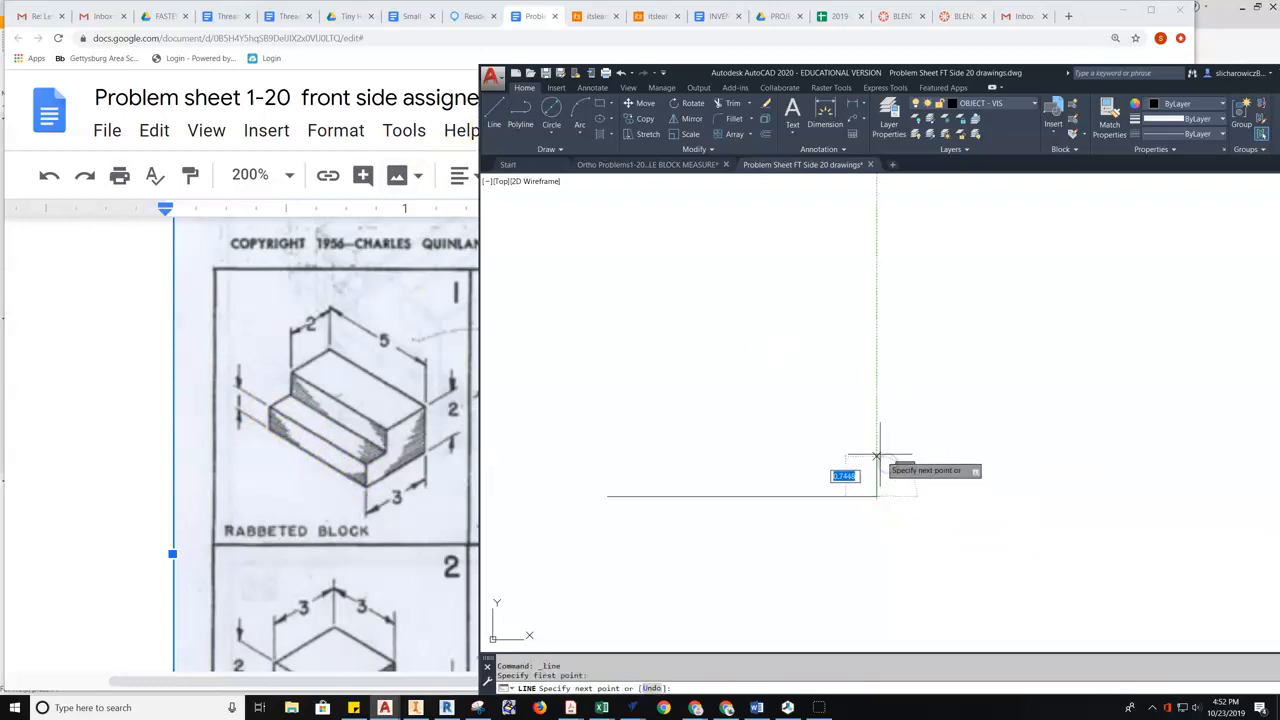
{"action": "type", "text": "1"}
{"action": "key", "text": "Return"}
{"action": "type", "text": "5"}
{"action": "key", "text": "Return"}
{"action": "left_click", "coordinate": [607, 496]}
{"action": "middle_click_drag", "start_coordinate": [720, 477], "coordinate": [692, 498]}
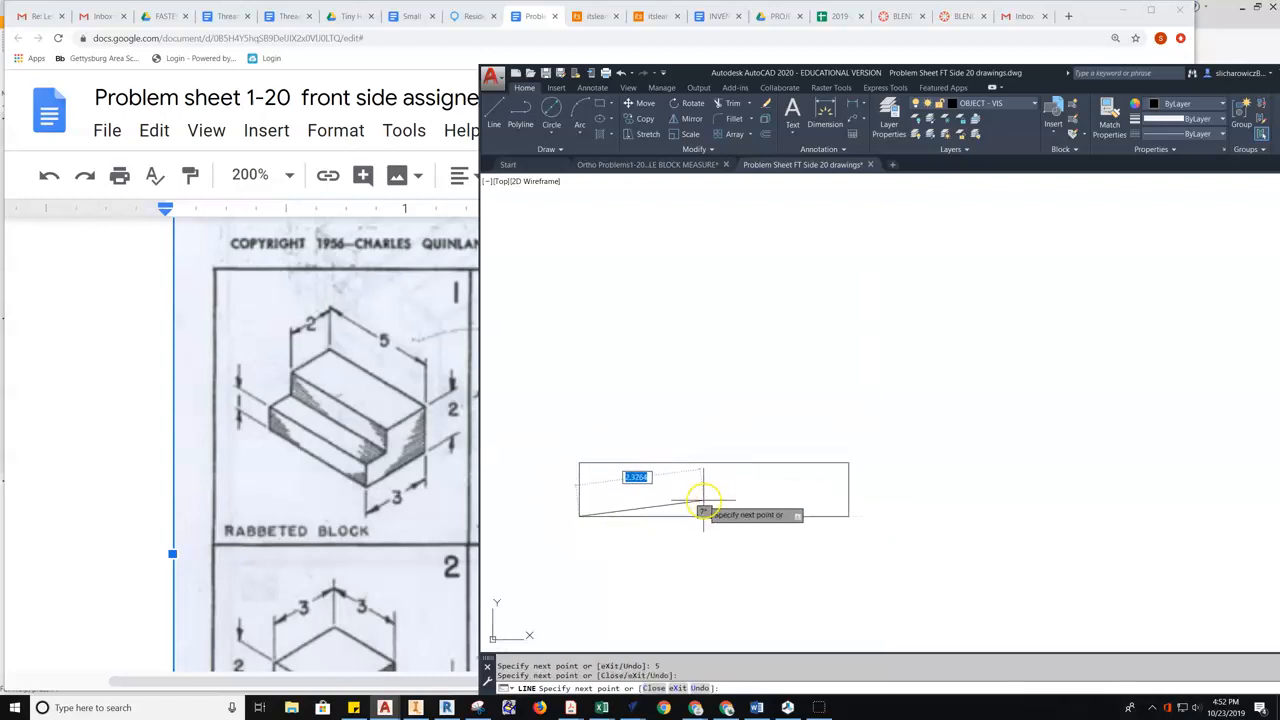
{"action": "key", "text": "Escape"}
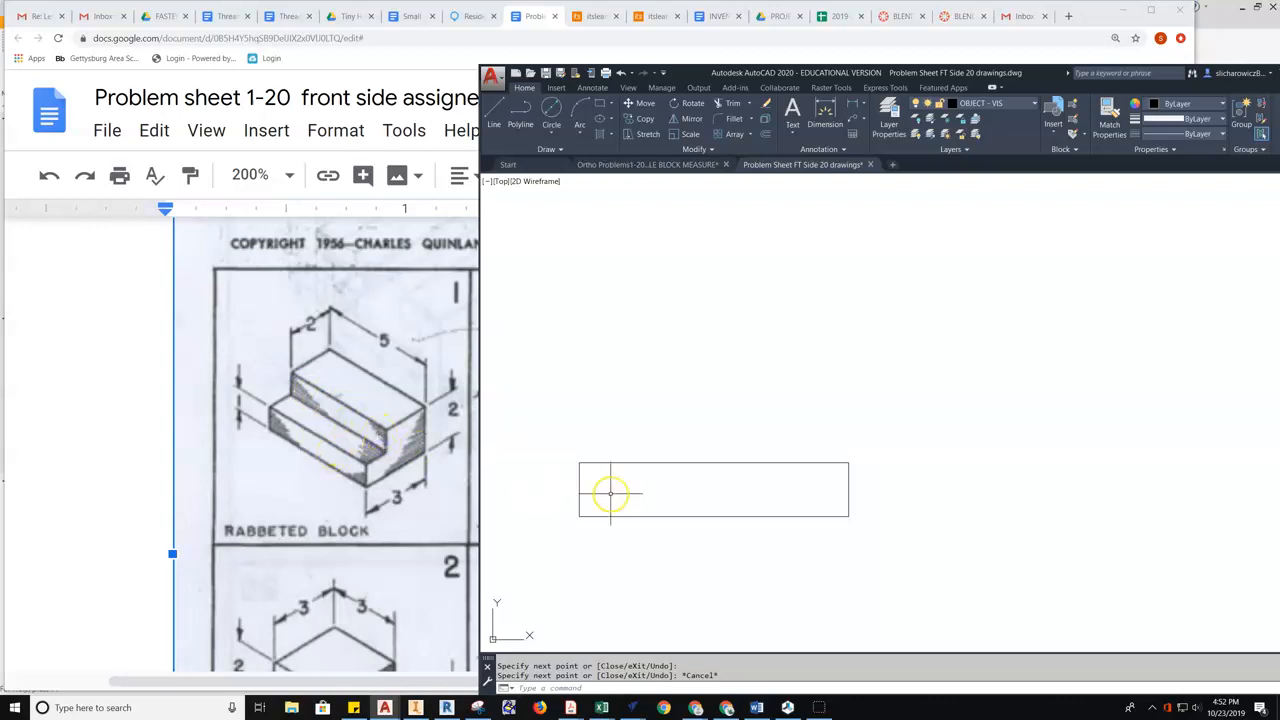
- Add a 1-unit rise and a 5-unit top from the top-left corner, making the outline 2 tall
{"action": "left_click", "coordinate": [494, 112]}
{"action": "left_click", "coordinate": [579, 462]}
{"action": "type", "text": "1"}
{"action": "key", "text": "Return"}
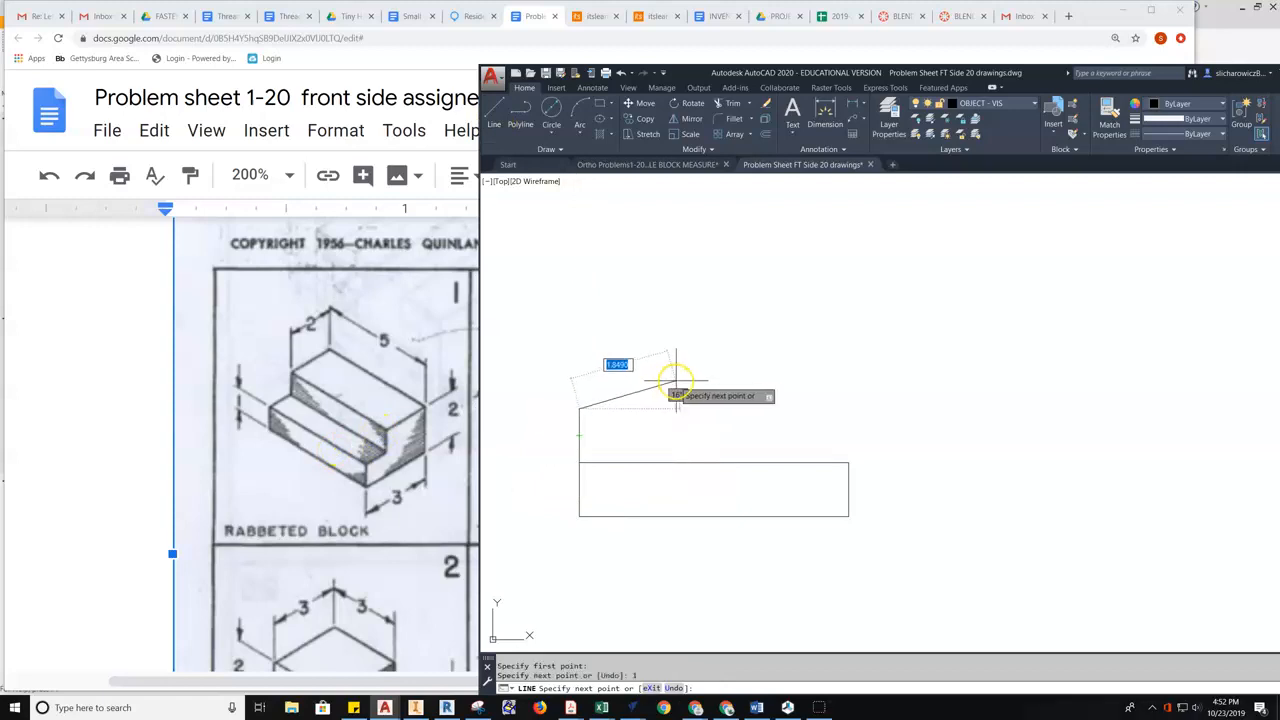
{"action": "type", "text": "5"}
{"action": "key", "text": "Return"}
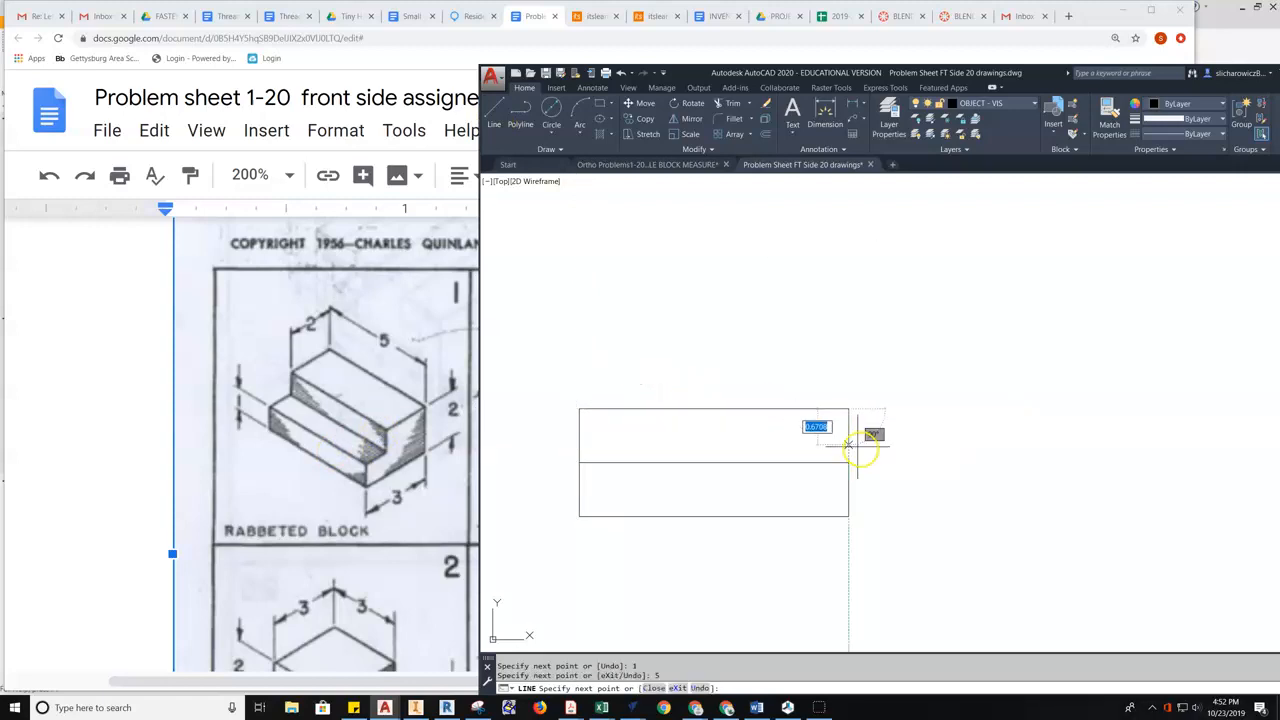
{"action": "middle_click_drag", "start_coordinate": [916, 435], "coordinate": [863, 449]}
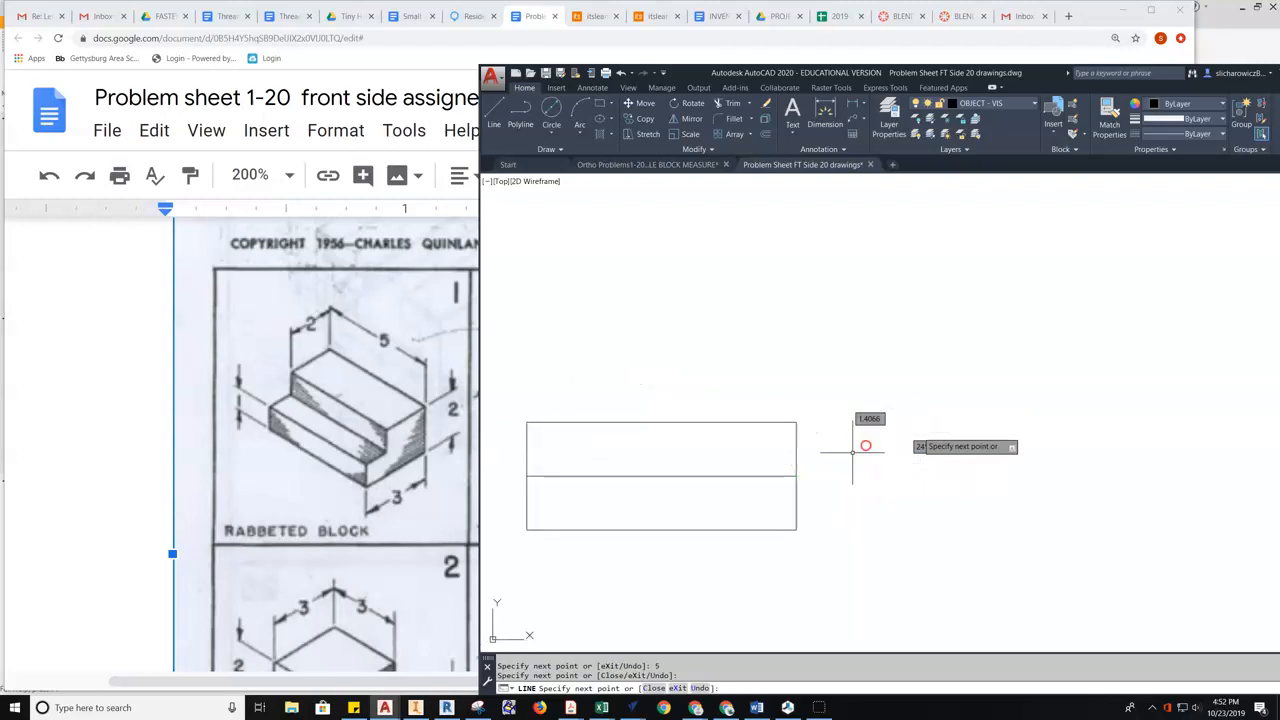
{"action": "key", "text": "Escape"}
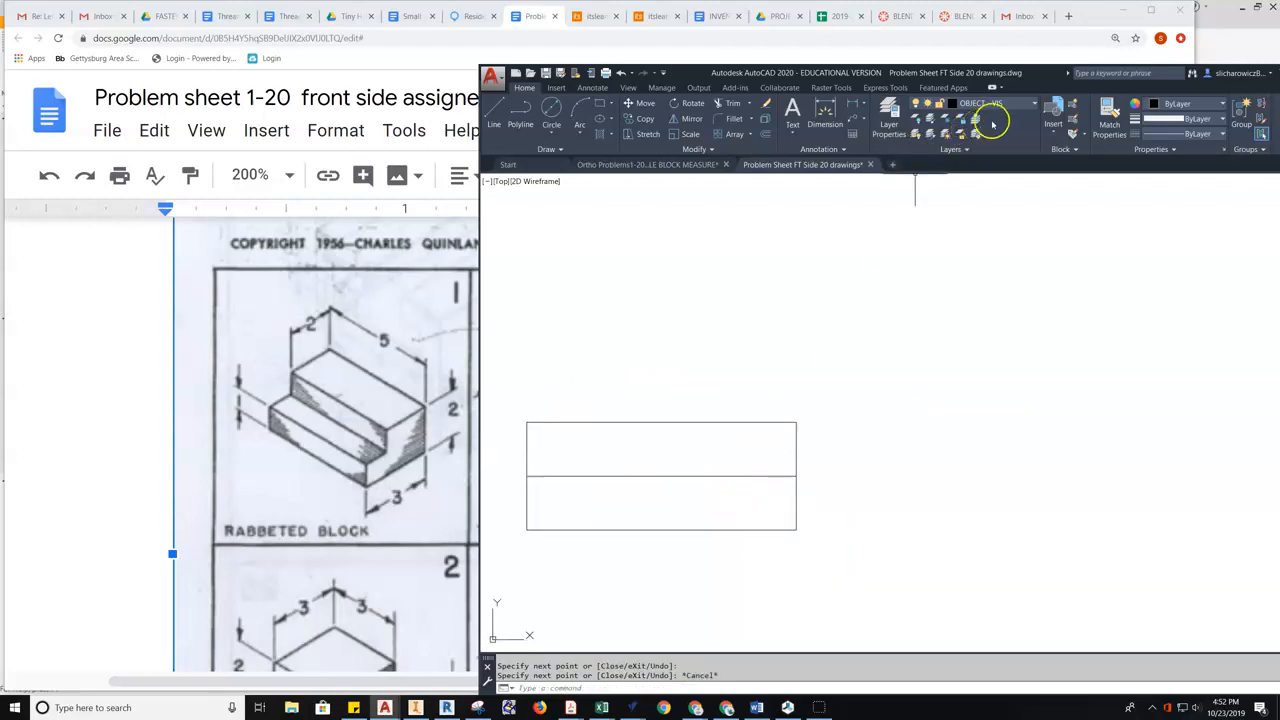
- Turn on and set CONSTRUCTION current, then draw a 1-unit construction line from the lower-right corner
{"action": "left_click", "coordinate": [990, 105]}
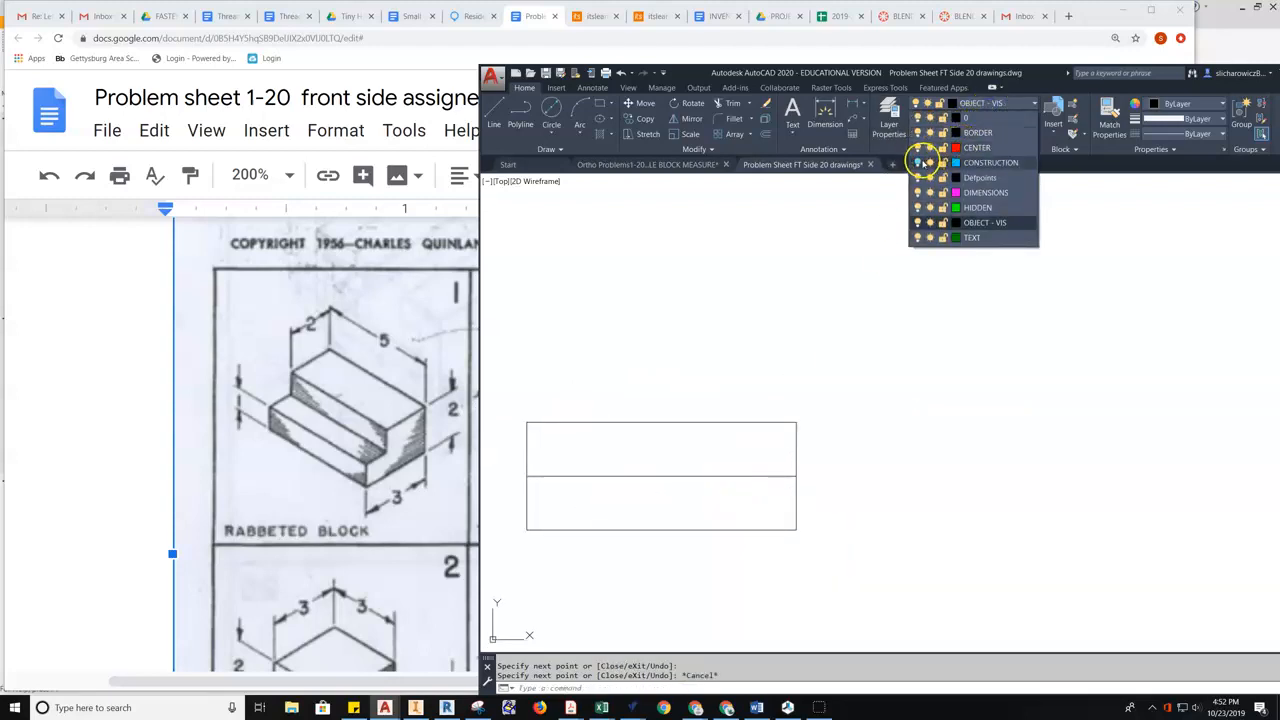
{"action": "left_click", "coordinate": [918, 162]}
{"action": "left_click", "coordinate": [980, 163]}
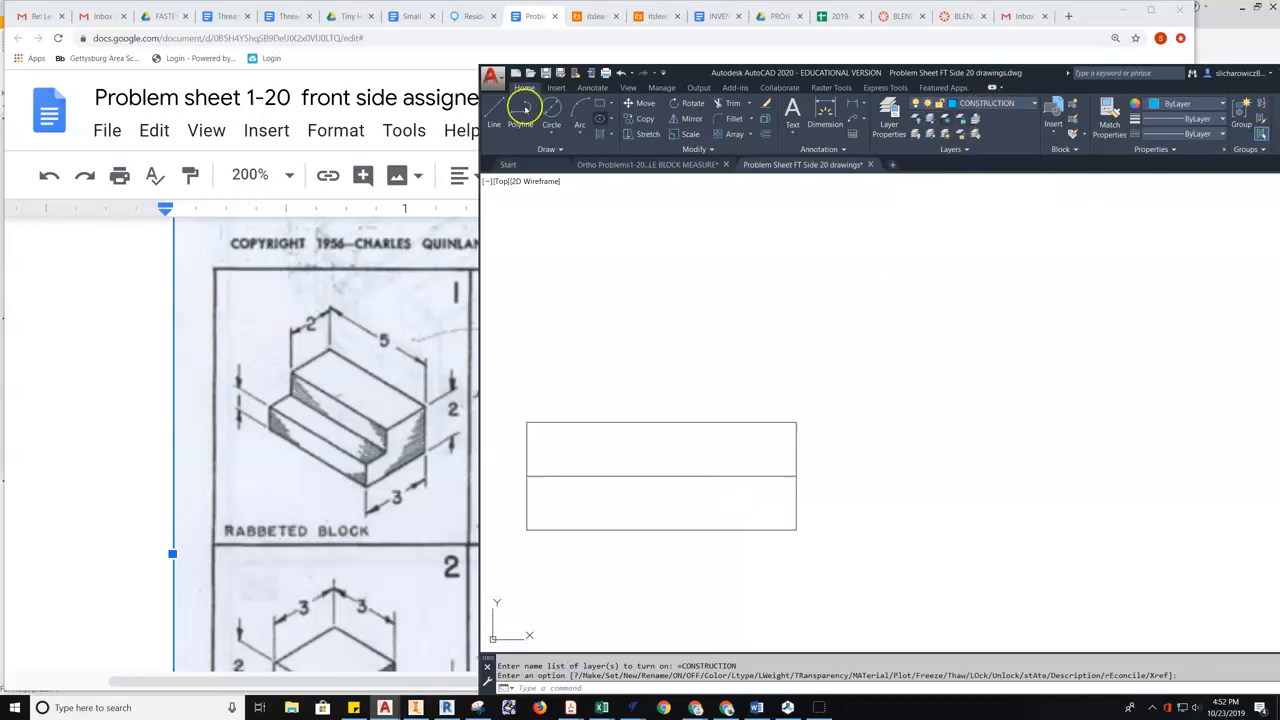
{"action": "left_click", "coordinate": [493, 113]}
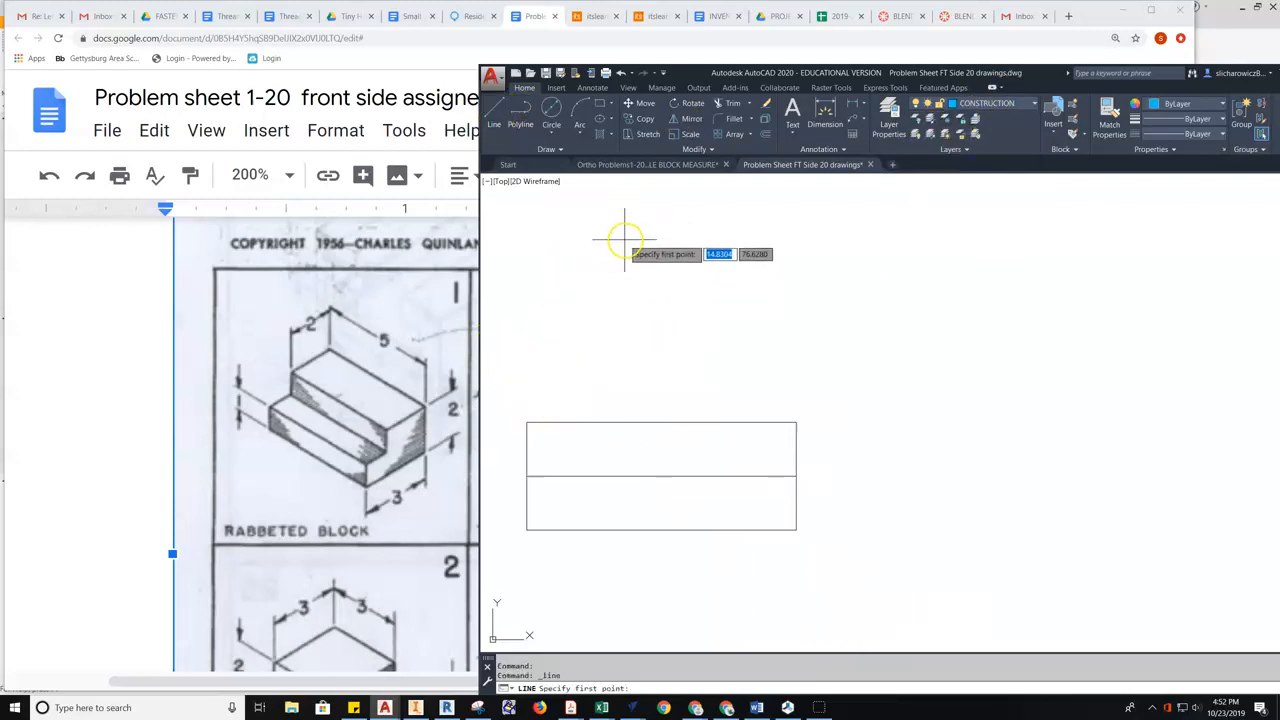
{"action": "left_click", "coordinate": [795, 530]}
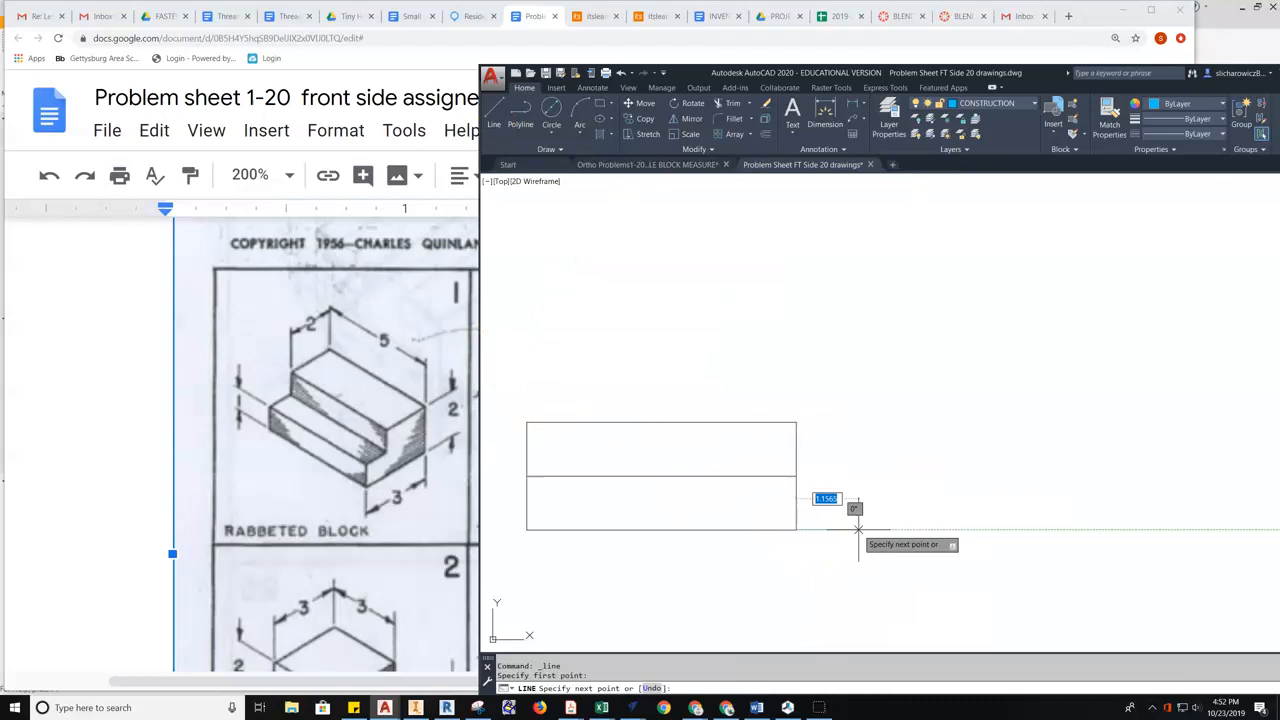
{"action": "type", "text": "1"}
{"action": "key", "text": "Return"}
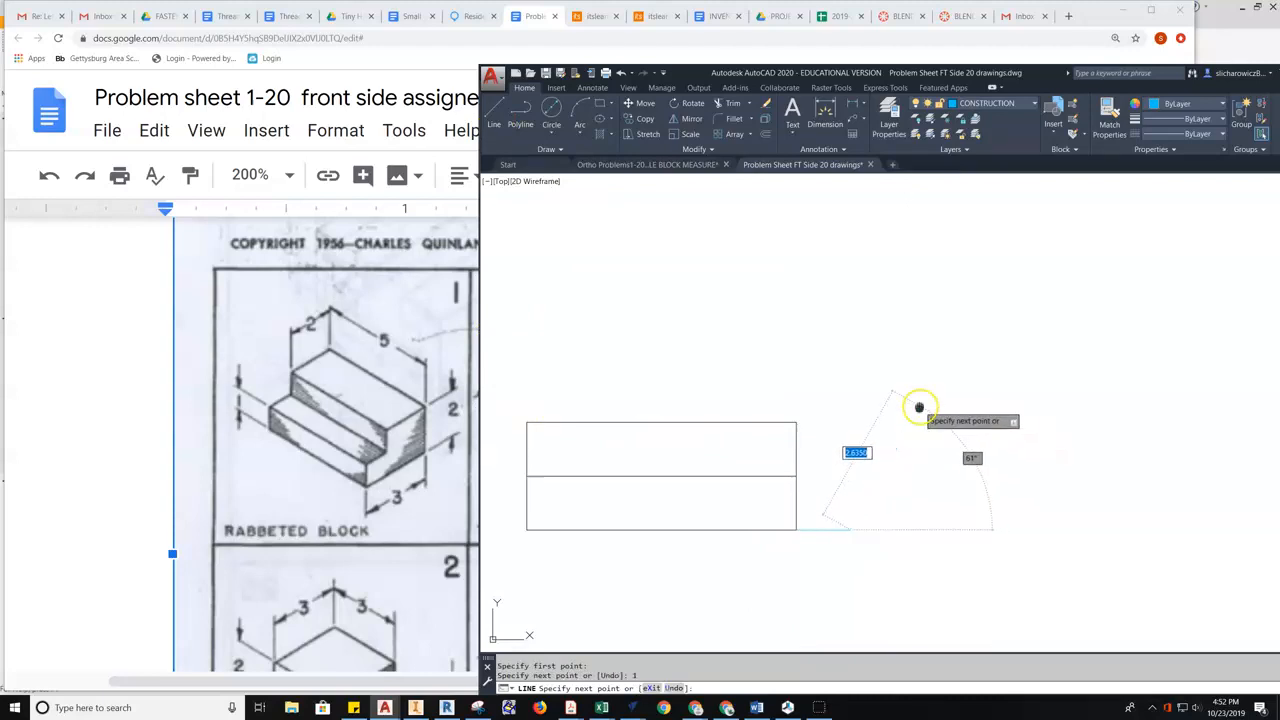
{"action": "middle_click_drag", "start_coordinate": [912, 408], "coordinate": [981, 438]}
{"action": "key", "text": "Escape"}
- Draw a 1-unit vertical construction line from the rectangle's upper-left corner
{"action": "right_click", "coordinate": [880, 394]}
{"action": "left_click", "coordinate": [941, 403]}
{"action": "left_click", "coordinate": [595, 452]}
{"action": "type", "text": "1"}
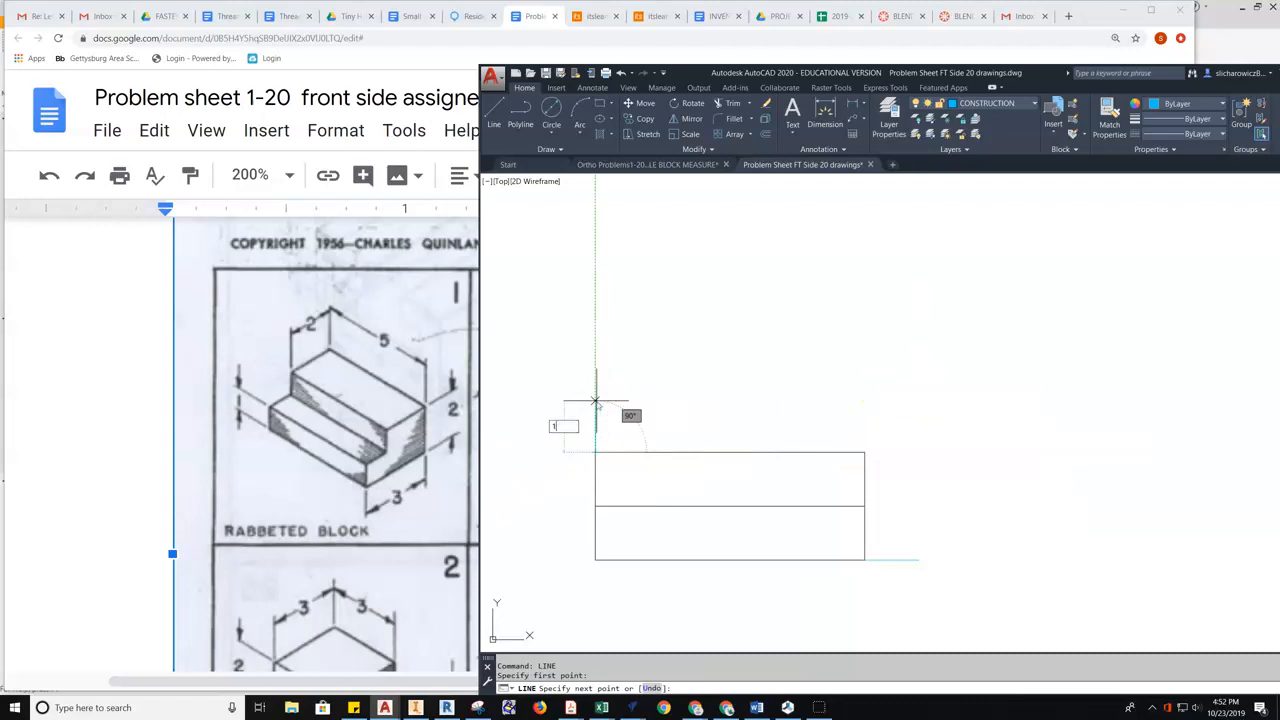
{"action": "key", "text": "Return"}
{"action": "key", "text": "Escape"}
{"action": "middle_click_drag", "start_coordinate": [947, 454], "coordinate": [907, 427]}
{"action": "middle_click_drag", "start_coordinate": [1015, 499], "coordinate": [1006, 458]}
- Make OBJECT - VIS the current layer again
{"action": "left_click", "coordinate": [999, 103]}
{"action": "left_click", "coordinate": [975, 215]}
{"action": "left_click", "coordinate": [492, 115]}
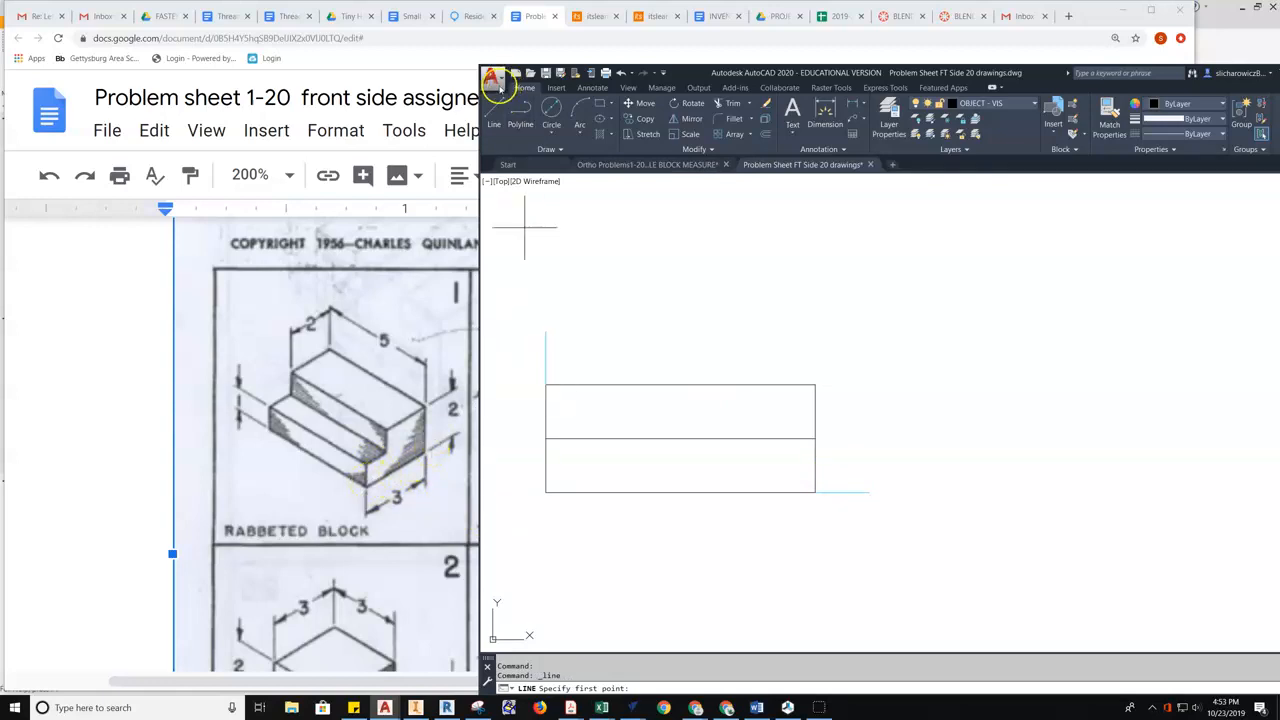
- Draw the side profile: 3 right, 2 up, 2 left, 1 down, 1 left, closing to the baseline
{"action": "left_click", "coordinate": [869, 492]}
{"action": "type", "text": "3"}
{"action": "key", "text": "Return"}
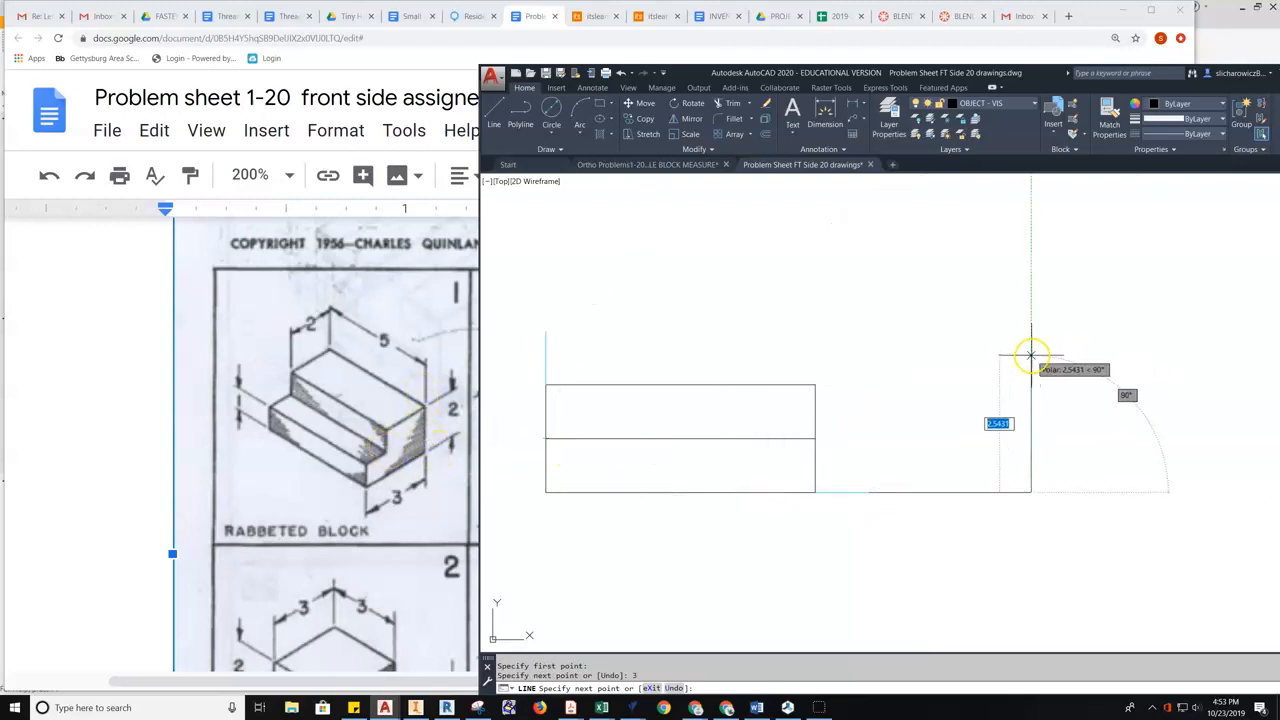
{"action": "type", "text": "2"}
{"action": "key", "text": "Return"}
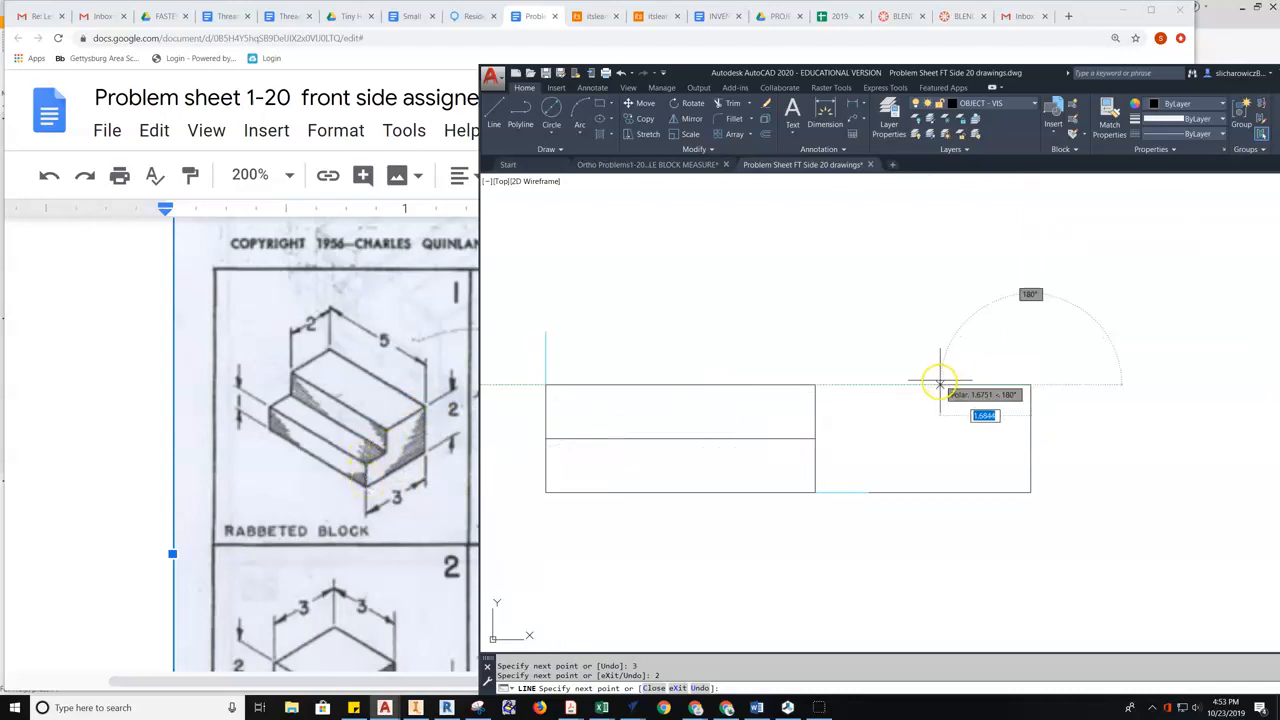
{"action": "type", "text": "2"}
{"action": "key", "text": "Return"}
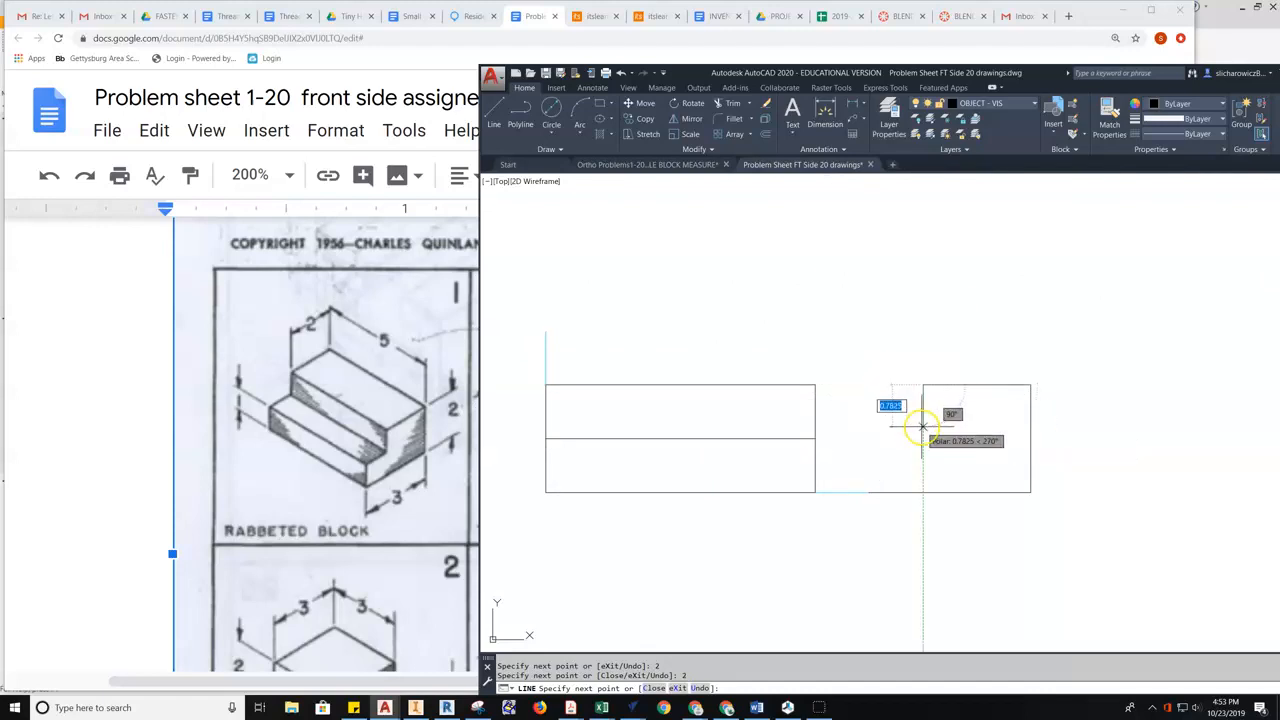
{"action": "type", "text": "1"}
{"action": "key", "text": "Return"}
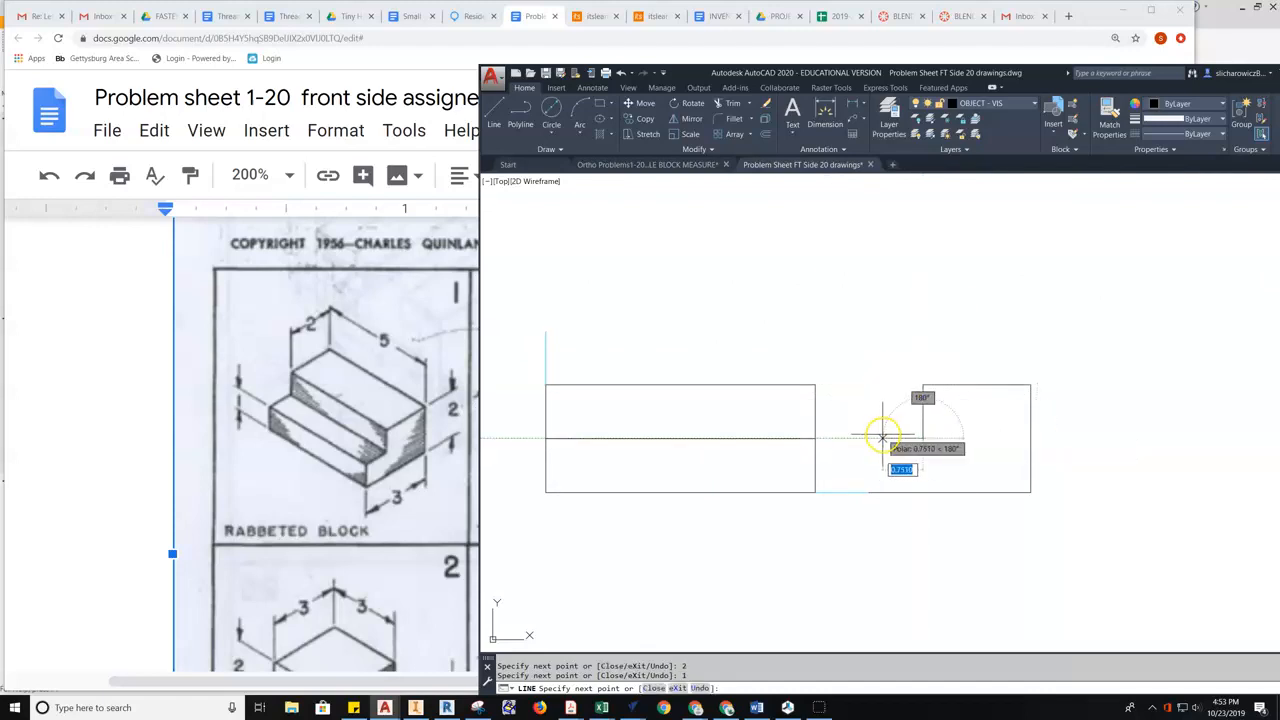
{"action": "type", "text": "1"}
{"action": "key", "text": "Return"}
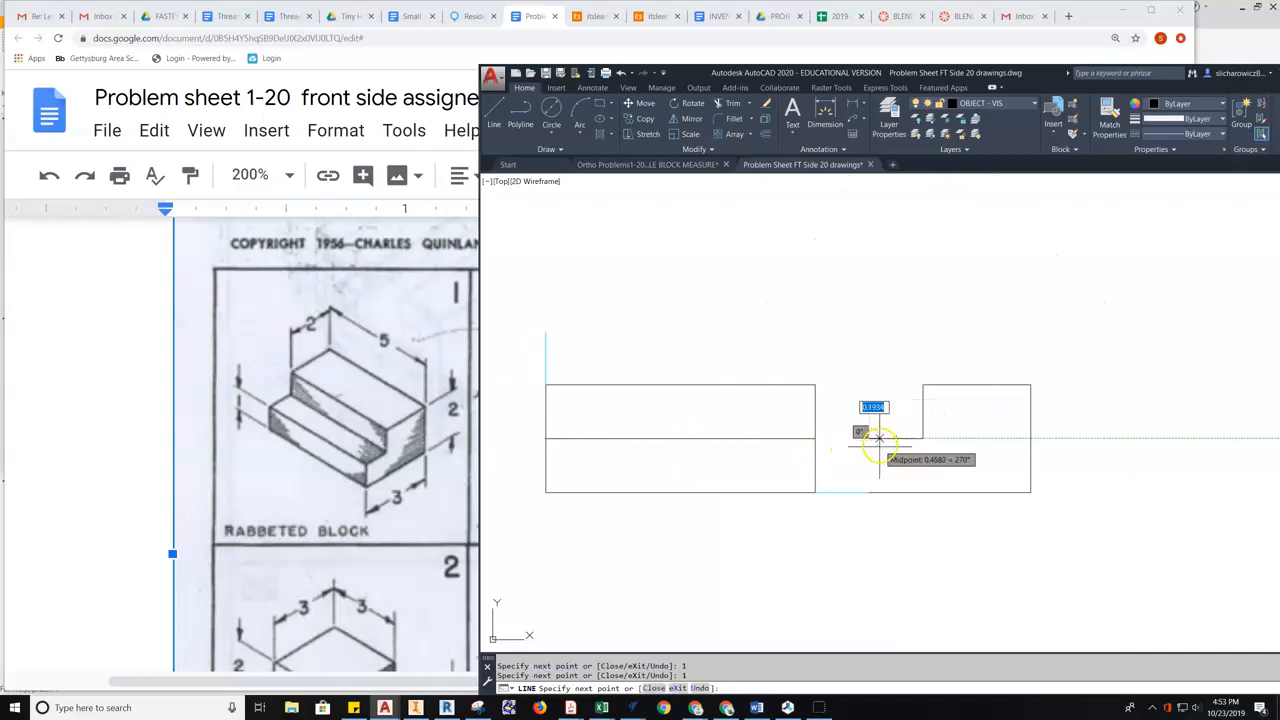
{"action": "left_click", "coordinate": [869, 492]}
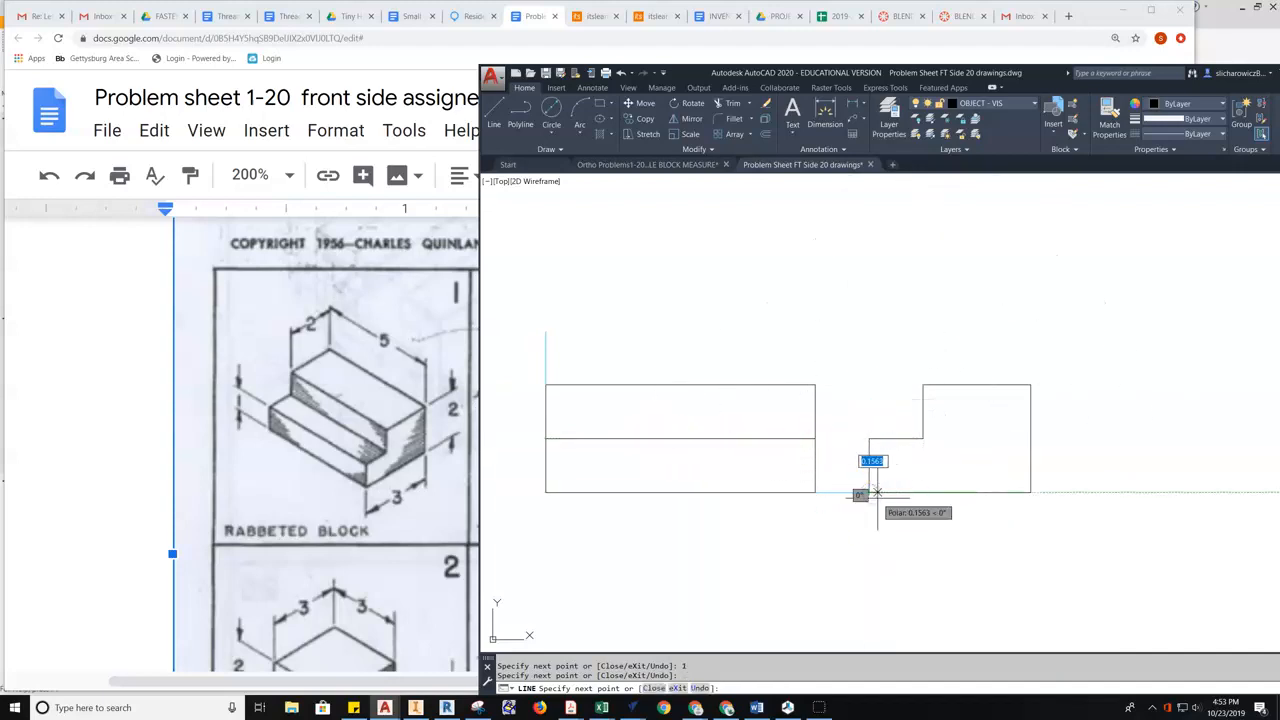
{"action": "key", "text": "Escape"}
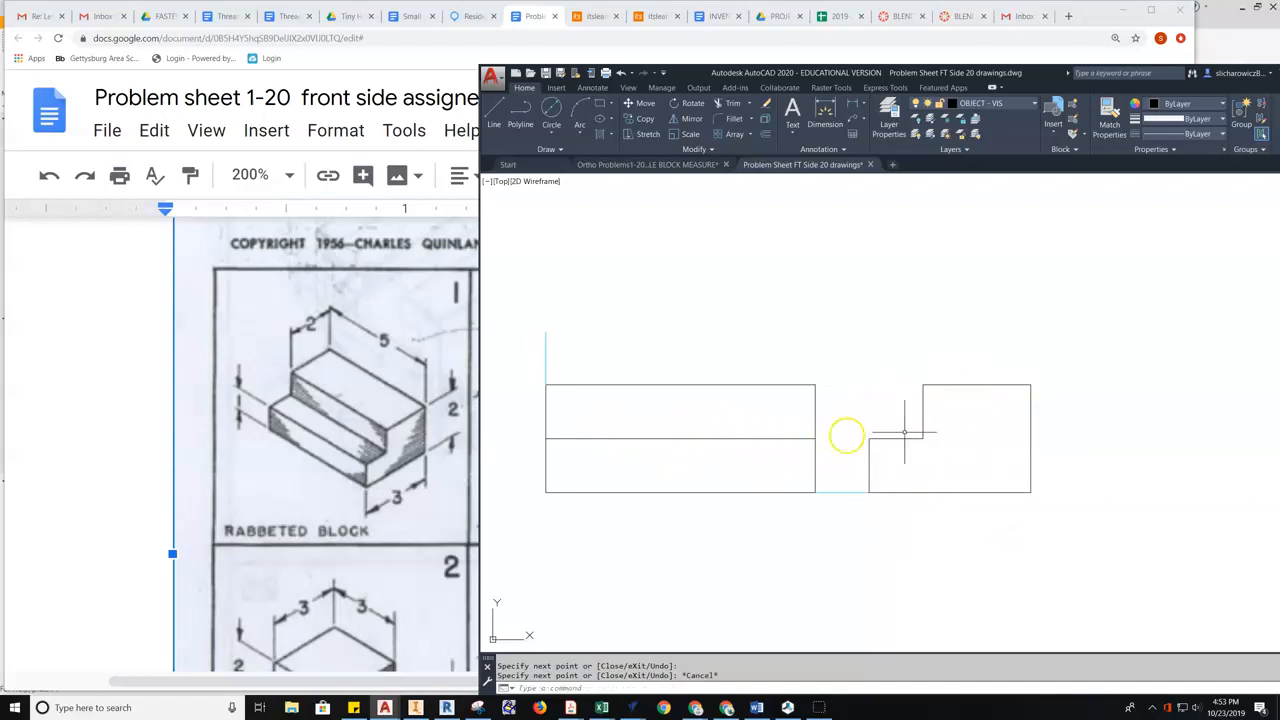
{"action": "middle_click_drag", "start_coordinate": [846, 375], "coordinate": [872, 409]}
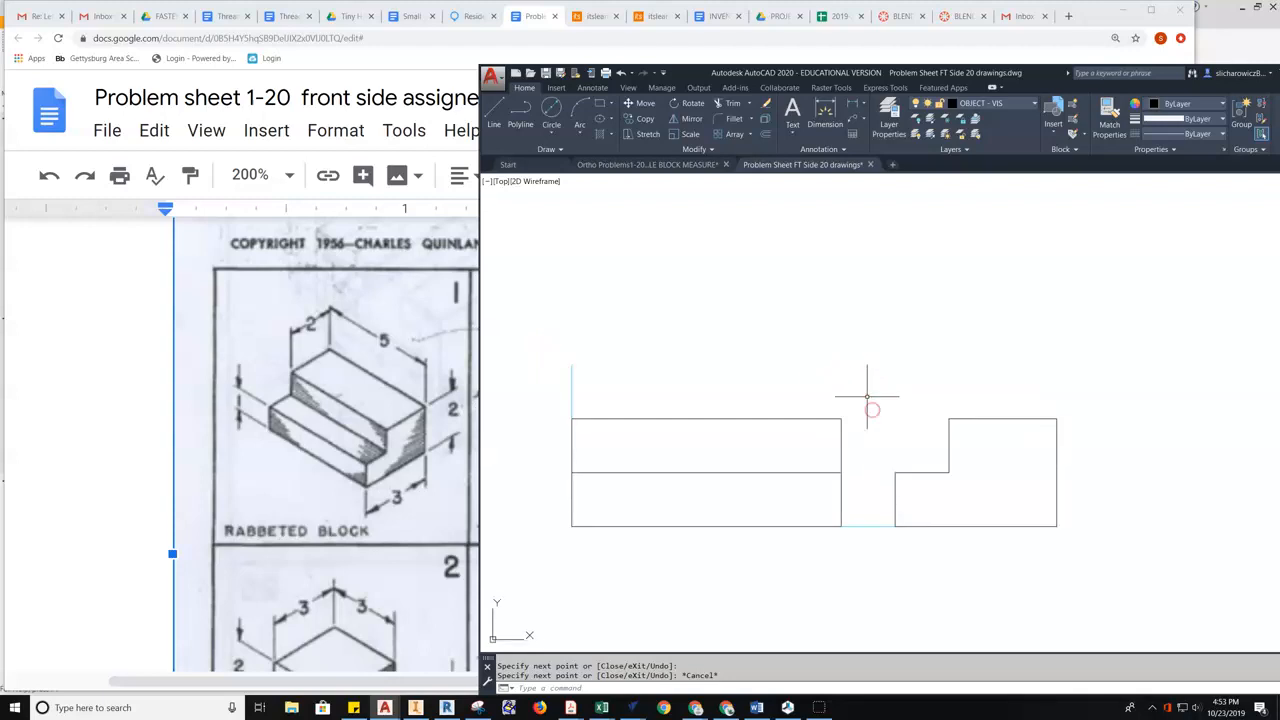
- With L, draw 5 across, 1 up and 1 left from the construction line's top end
{"action": "type", "text": "l"}
{"action": "key", "text": "Return"}
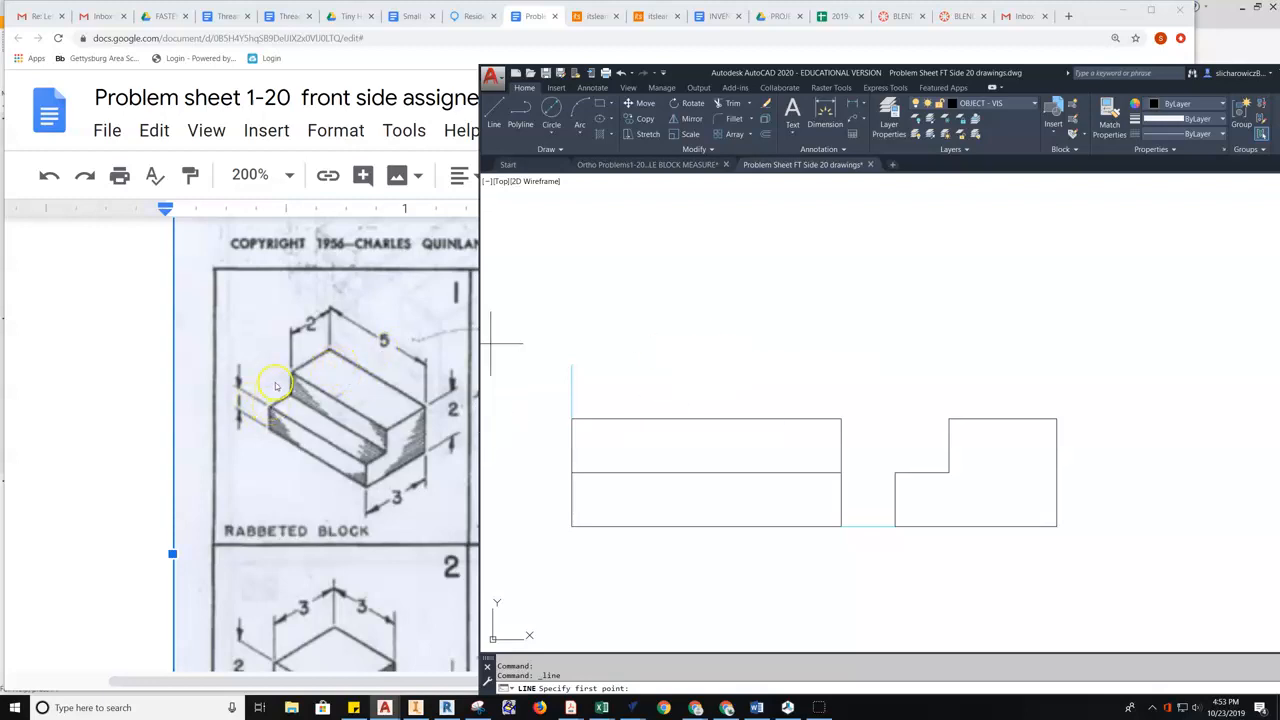
{"action": "left_click", "coordinate": [572, 364]}
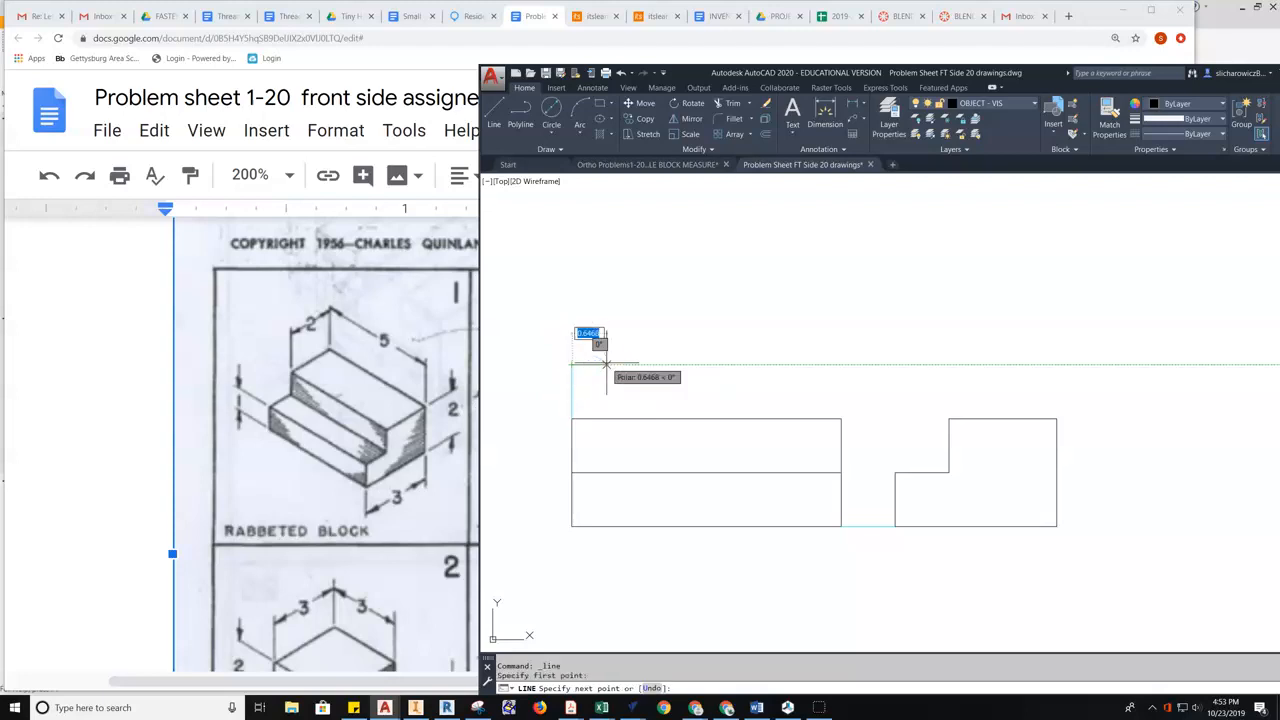
{"action": "type", "text": "5"}
{"action": "key", "text": "Return"}
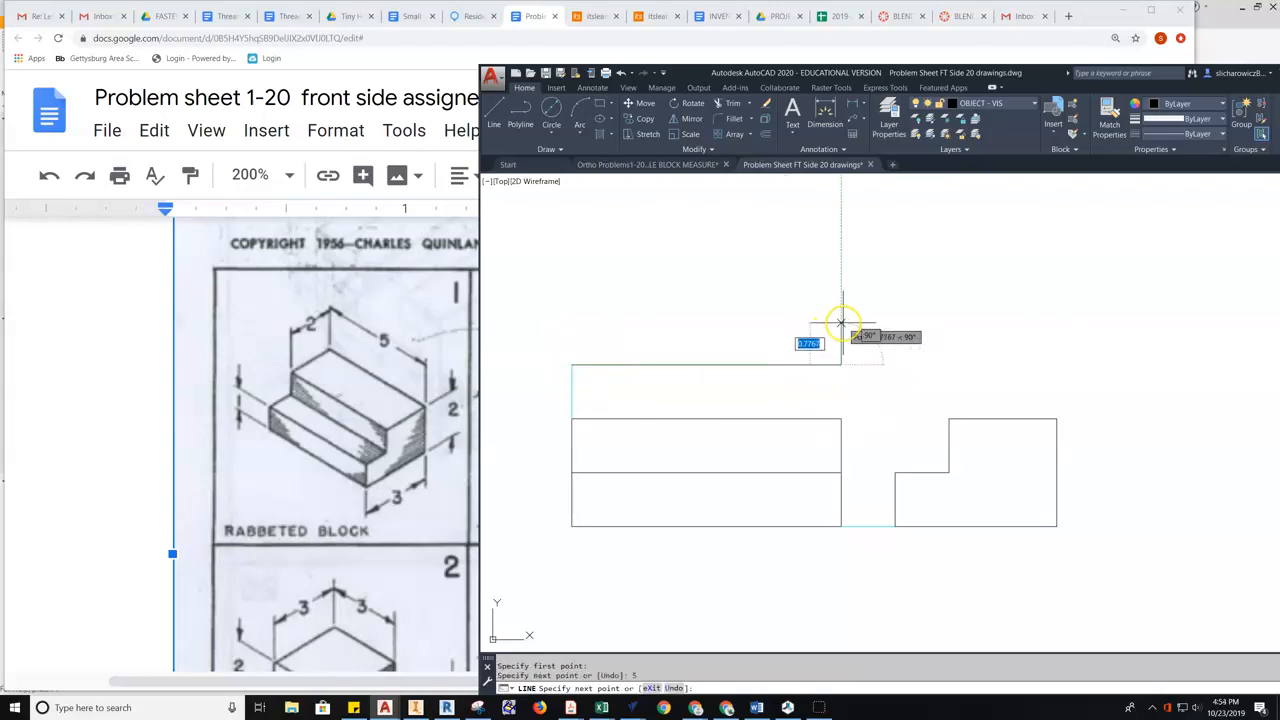
{"action": "type", "text": "1"}
{"action": "key", "text": "Return"}
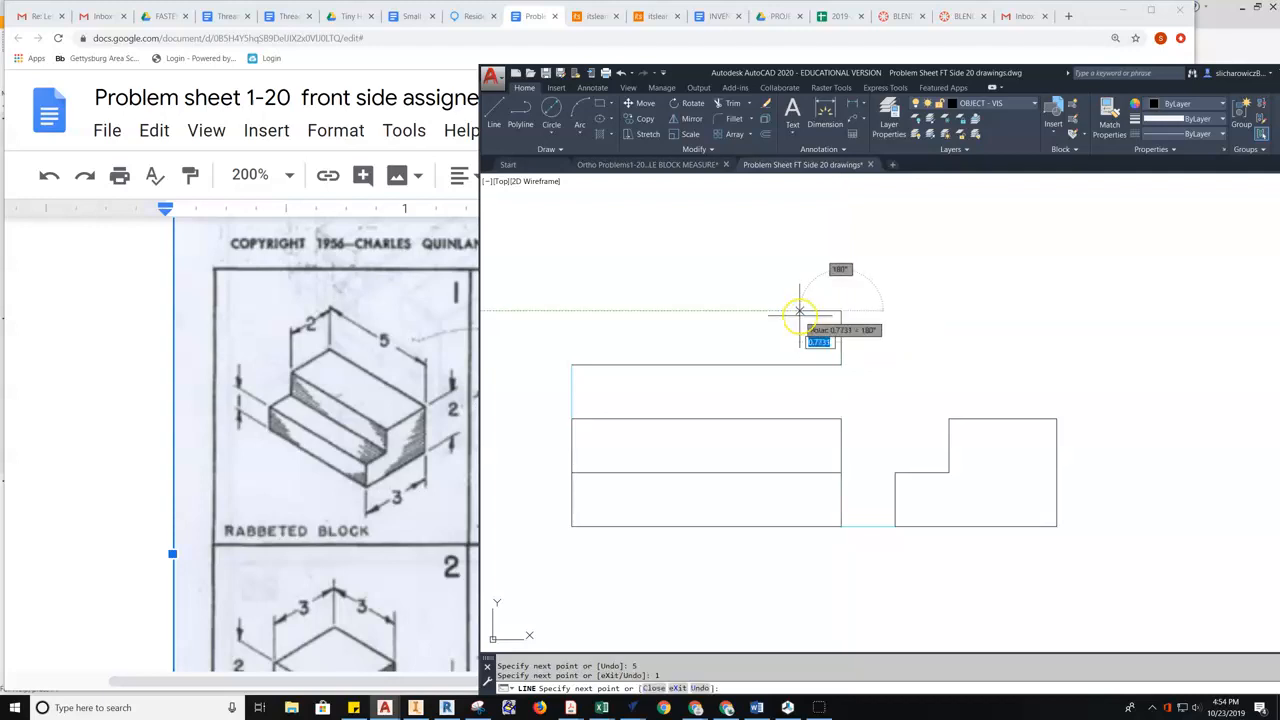
{"action": "type", "text": "01"}
{"action": "key", "text": "Return"}
{"action": "key", "text": "Escape"}
- Stretch the short top line 4 units to the left
{"action": "left_click", "coordinate": [798, 308]}
{"action": "left_click", "coordinate": [787, 310]}
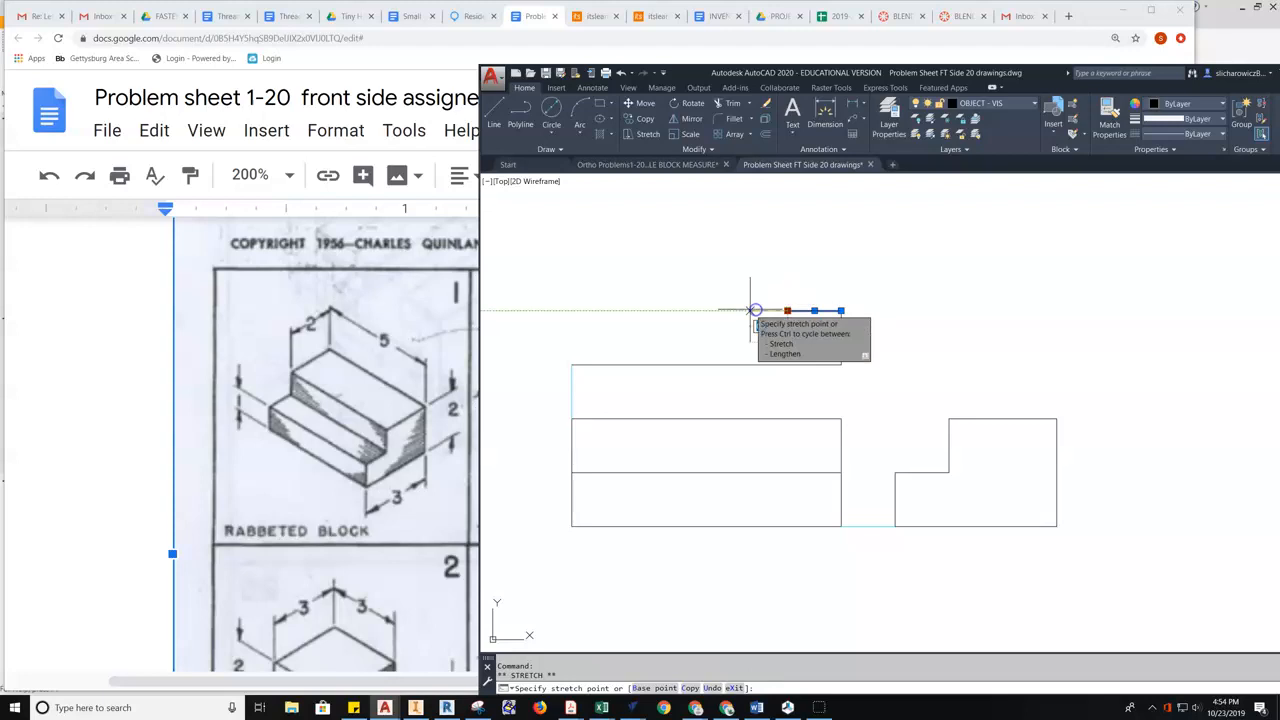
{"action": "type", "text": "4"}
{"action": "key", "text": "Return"}
- Draw the top box's left edge down to the construction line
{"action": "left_click", "coordinate": [497, 115]}
{"action": "left_click", "coordinate": [572, 311]}
{"action": "left_click", "coordinate": [571, 364]}
{"action": "right_click", "coordinate": [577, 340]}
{"action": "left_click", "coordinate": [612, 347]}
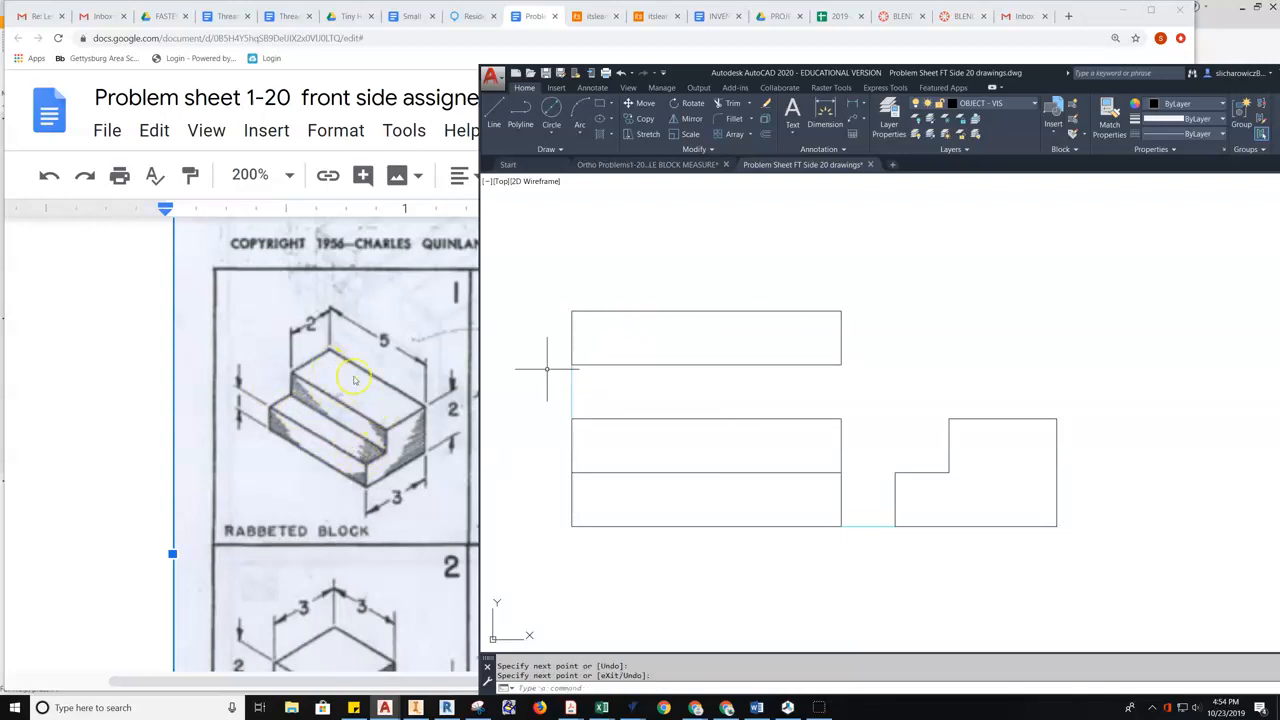
- Add a 2-unit rise, a 5-unit top edge and the right edge, then frame all three views
{"action": "left_click", "coordinate": [493, 118]}
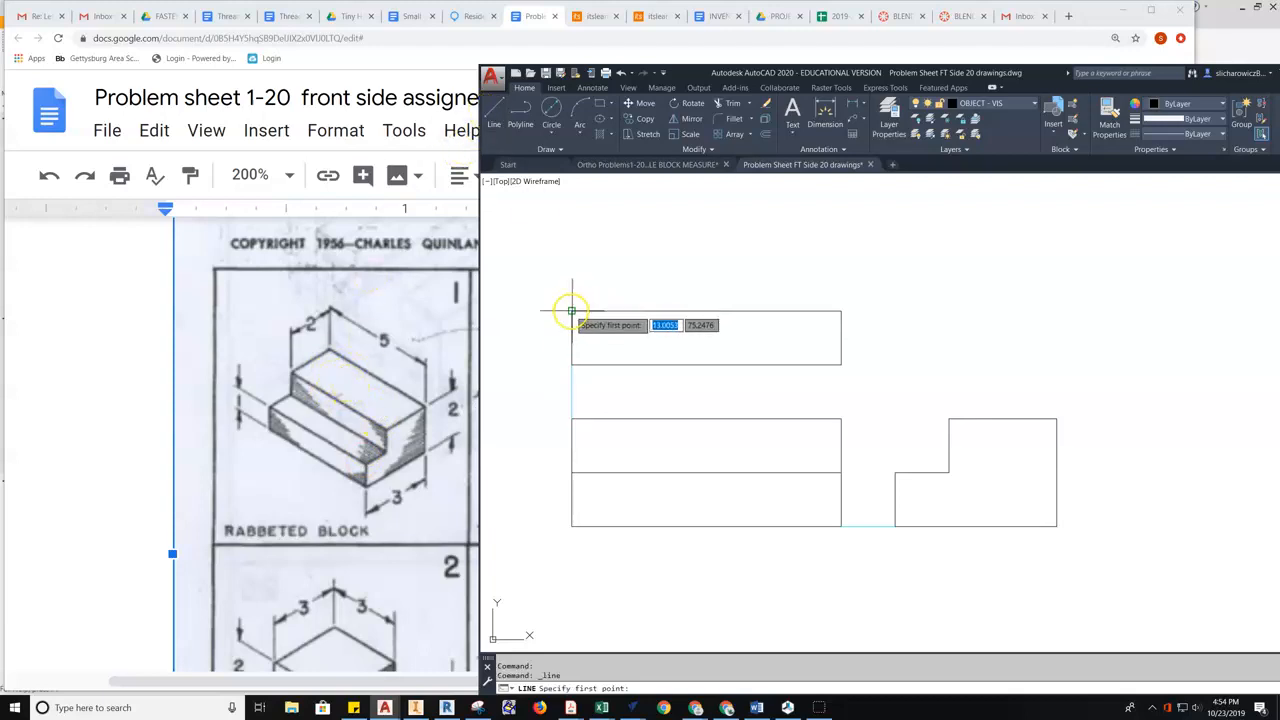
{"action": "left_click", "coordinate": [572, 310]}
{"action": "type", "text": "2"}
{"action": "key", "text": "Return"}
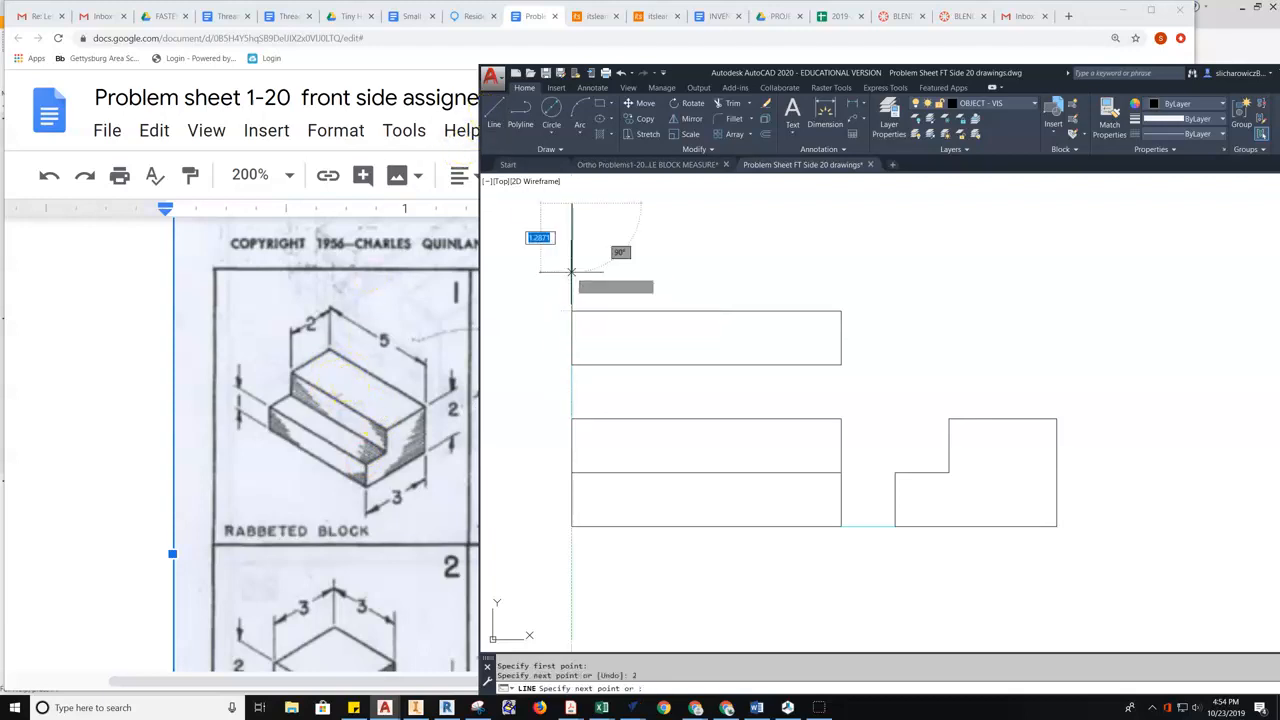
{"action": "type", "text": "5"}
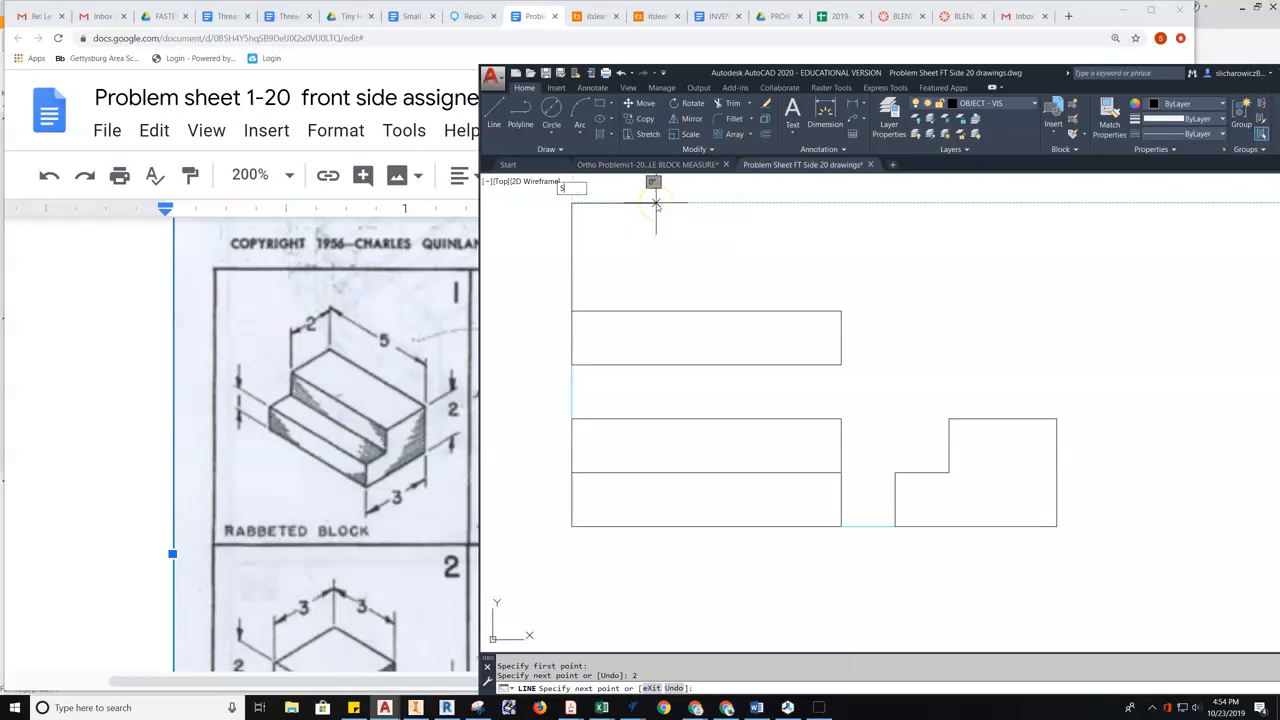
{"action": "key", "text": "Return"}
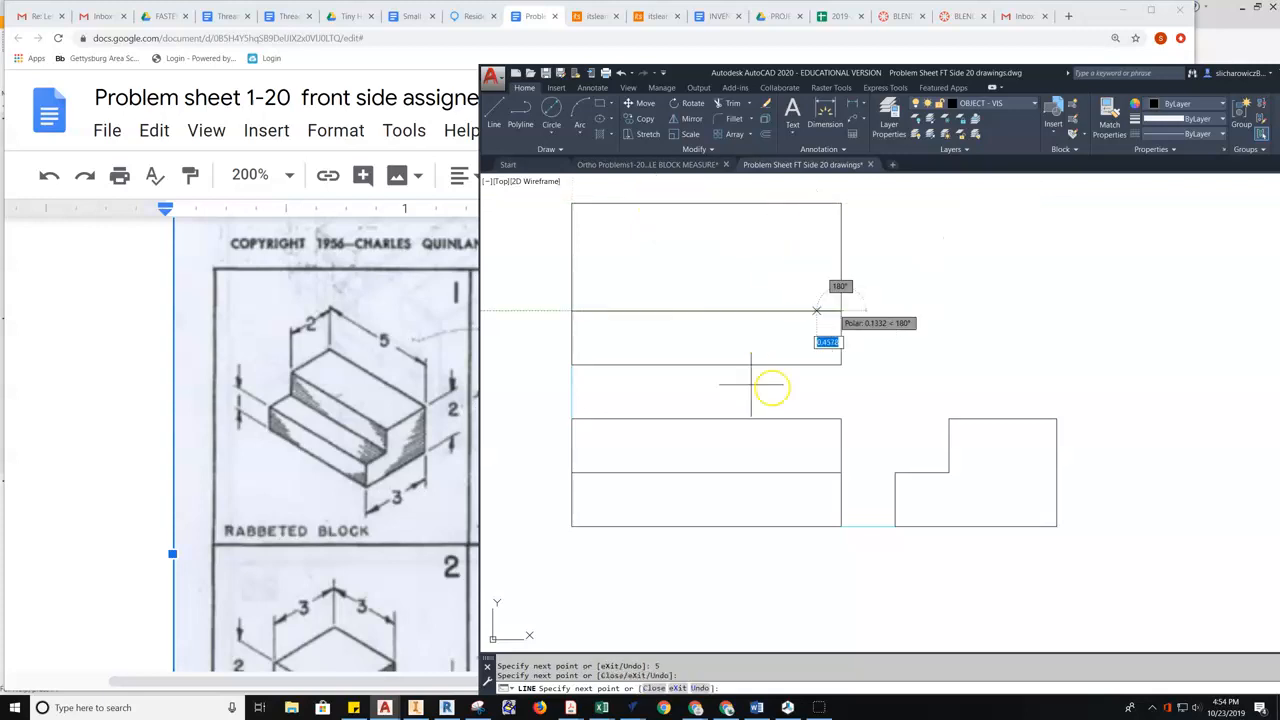
{"action": "left_click", "coordinate": [840, 310]}
{"action": "key", "text": "Escape"}
{"action": "middle_click_drag", "start_coordinate": [760, 267], "coordinate": [737, 286]}
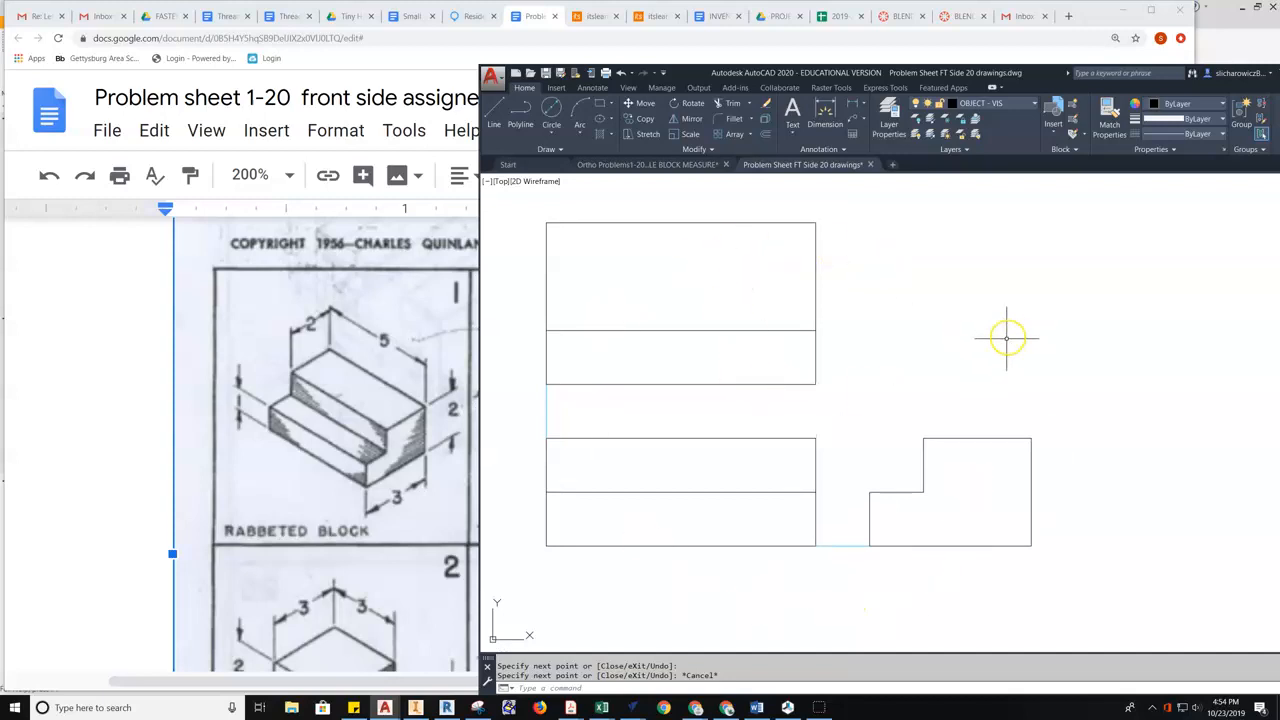
{"action": "middle_click_drag", "start_coordinate": [1006, 337], "coordinate": [1001, 353]}
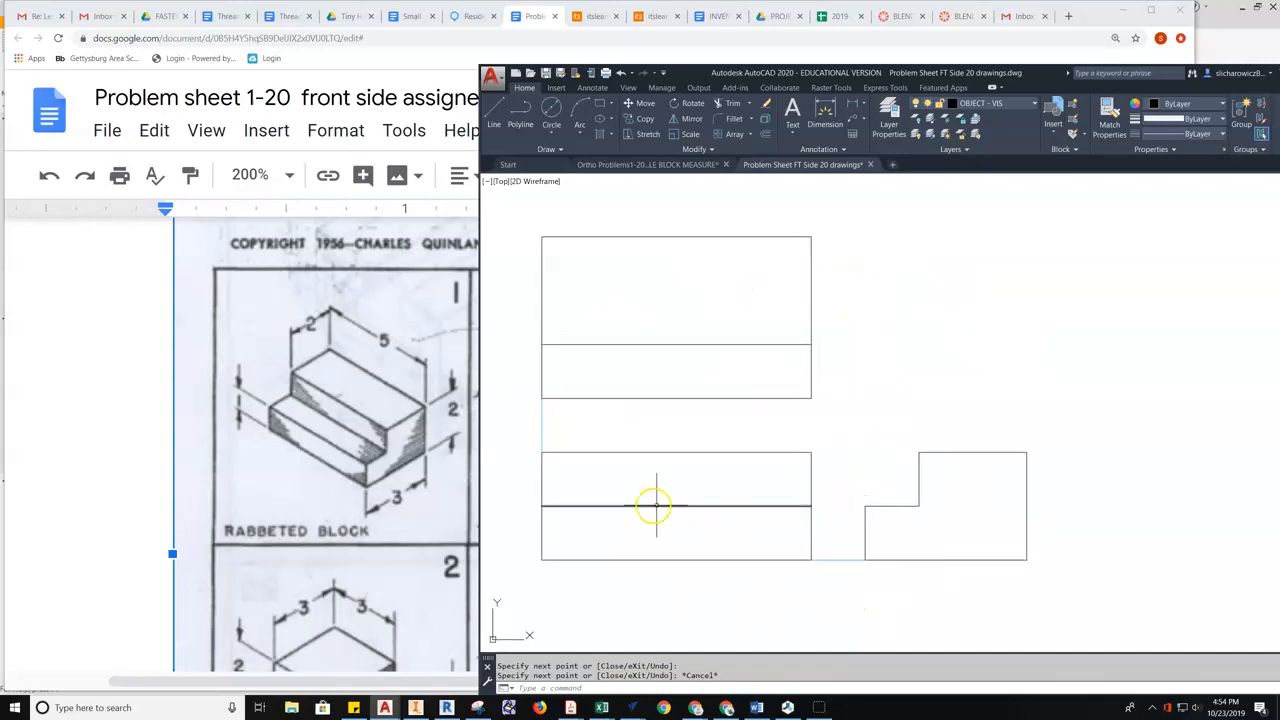
{"action": "scroll", "coordinate": [970, 350], "scroll_direction": "up", "scroll_amount": 2}
{"action": "scroll", "coordinate": [900, 366], "scroll_direction": "down", "scroll_amount": 2}
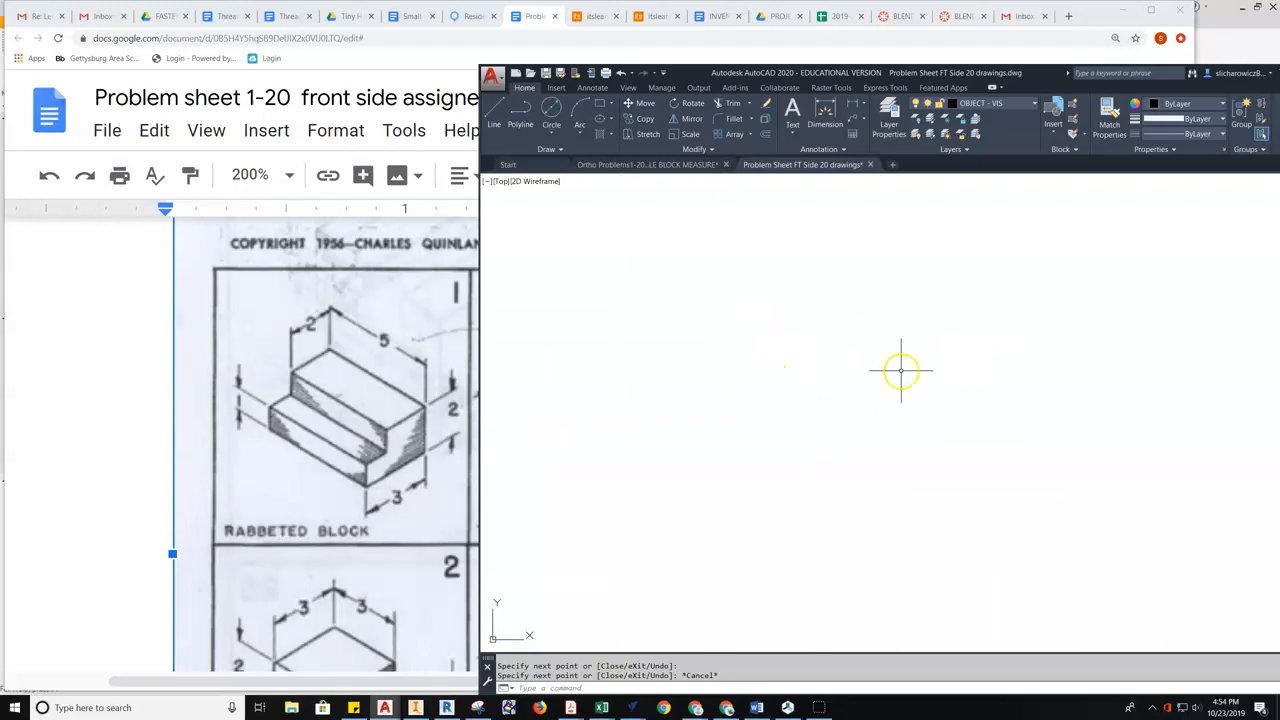
{"action": "middle_click_drag", "start_coordinate": [903, 366], "coordinate": [926, 343]}
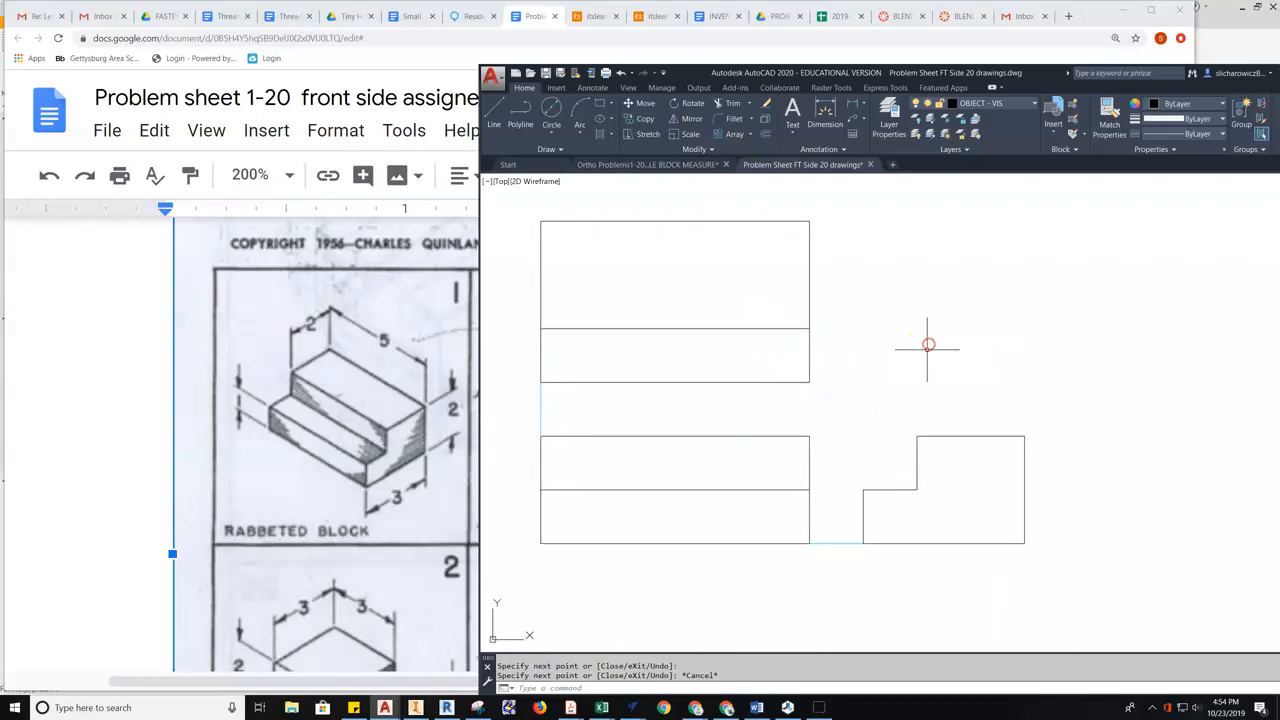
- On the TEXT layer, place a multiline text box to the right of the top view
{"action": "left_click", "coordinate": [1030, 103]}
{"action": "left_click", "coordinate": [971, 236]}
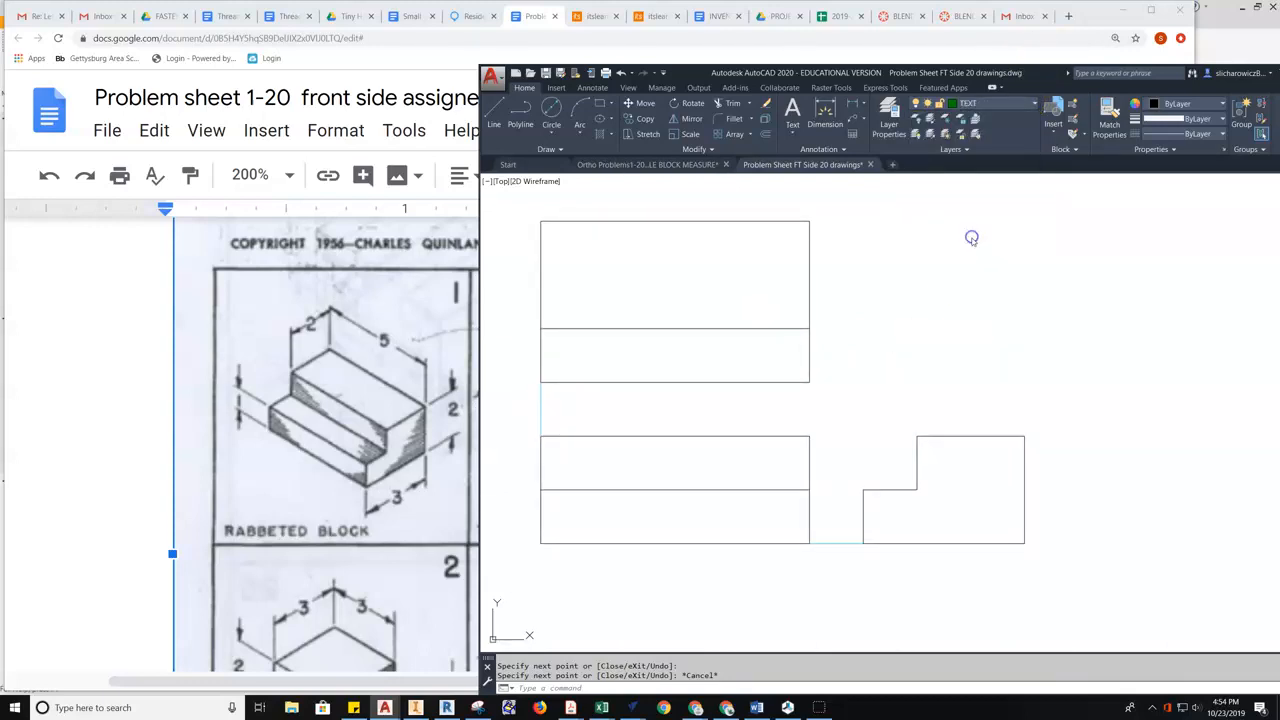
{"action": "left_click", "coordinate": [792, 127]}
{"action": "left_click", "coordinate": [806, 155]}
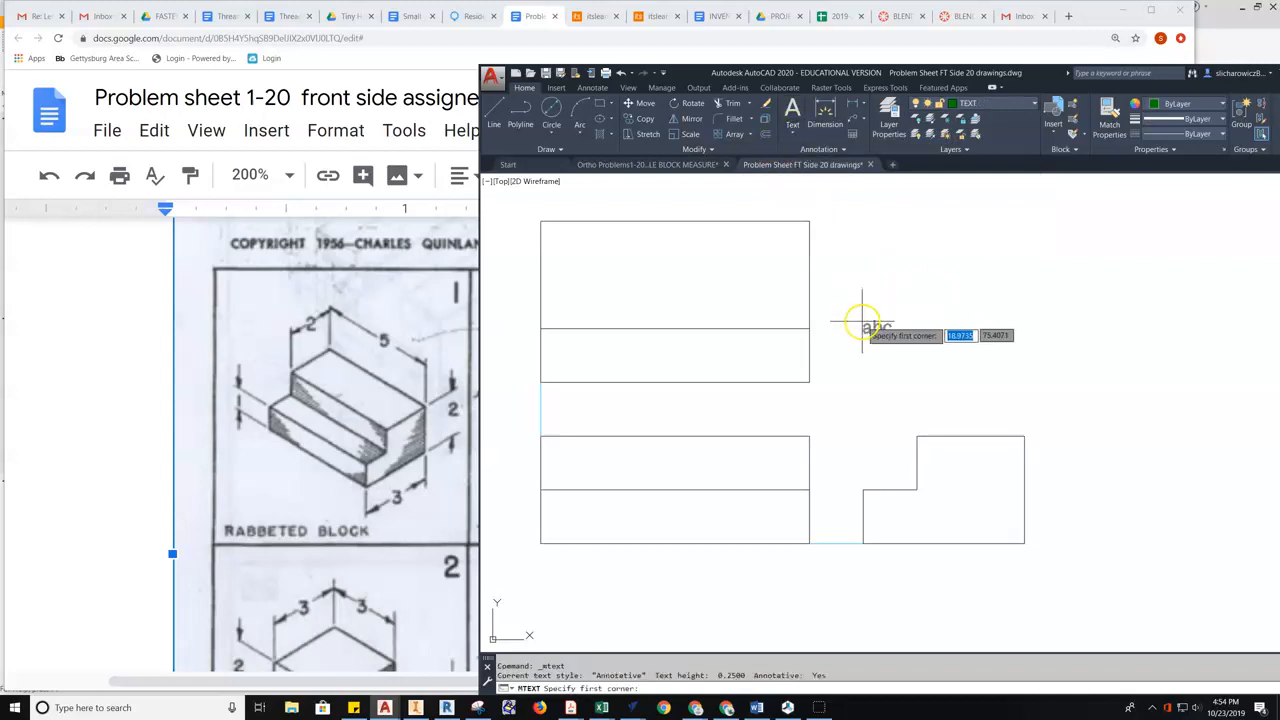
{"action": "left_click", "coordinate": [854, 289]}
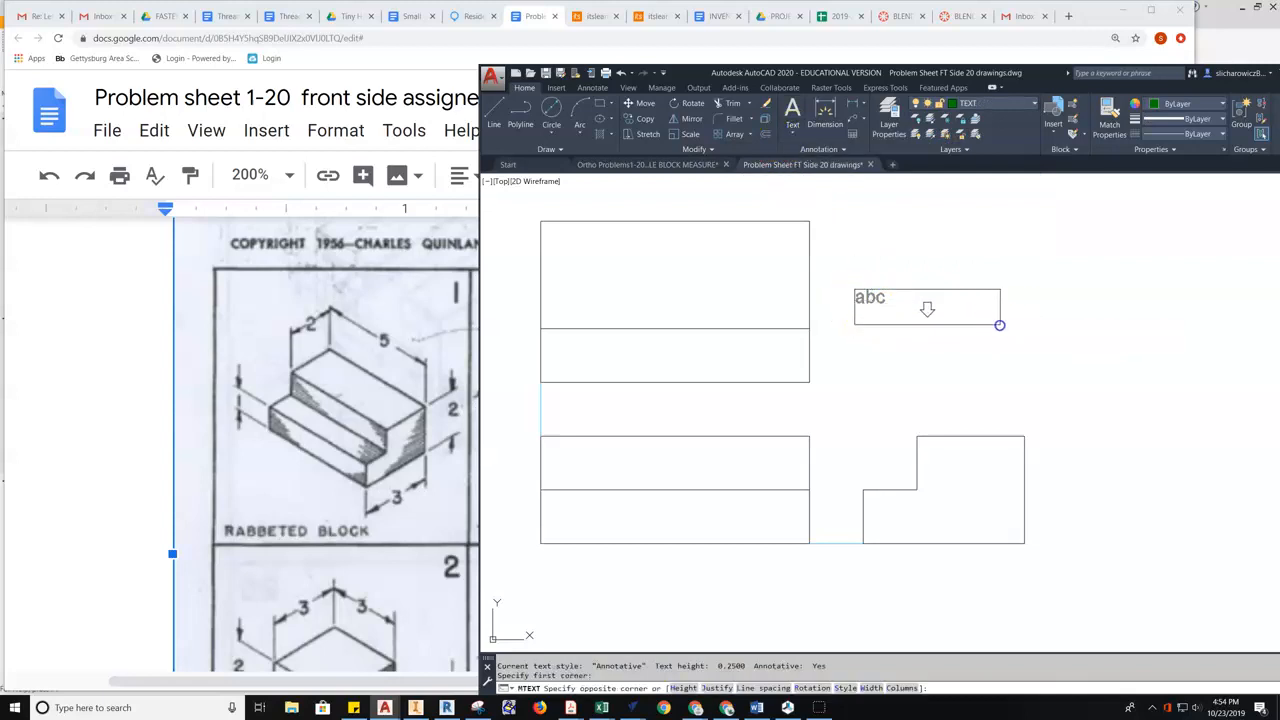
{"action": "left_click", "coordinate": [999, 325]}
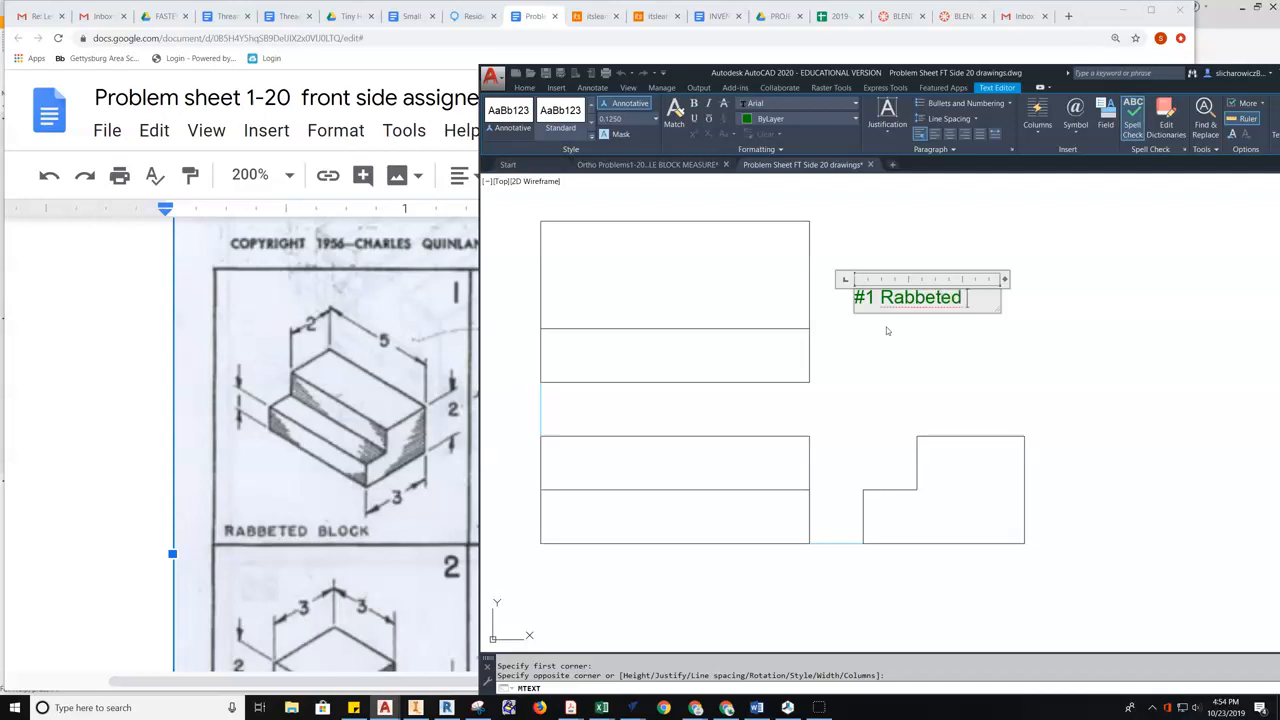
- Enter '#1 Rabbeted Block', convert 'Rabbeted Block' to uppercase, and commit the label
{"action": "type", "text": "ck"}
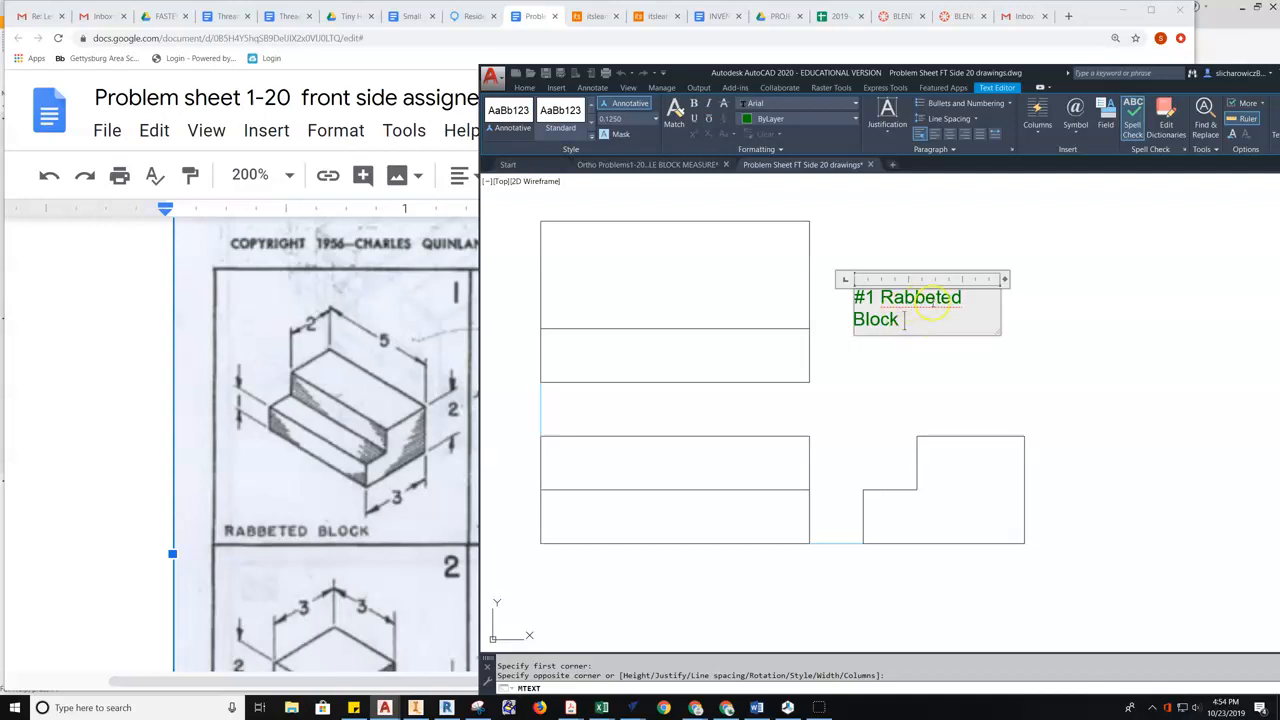
{"action": "left_click_drag", "start_coordinate": [920, 321], "coordinate": [887, 302]}
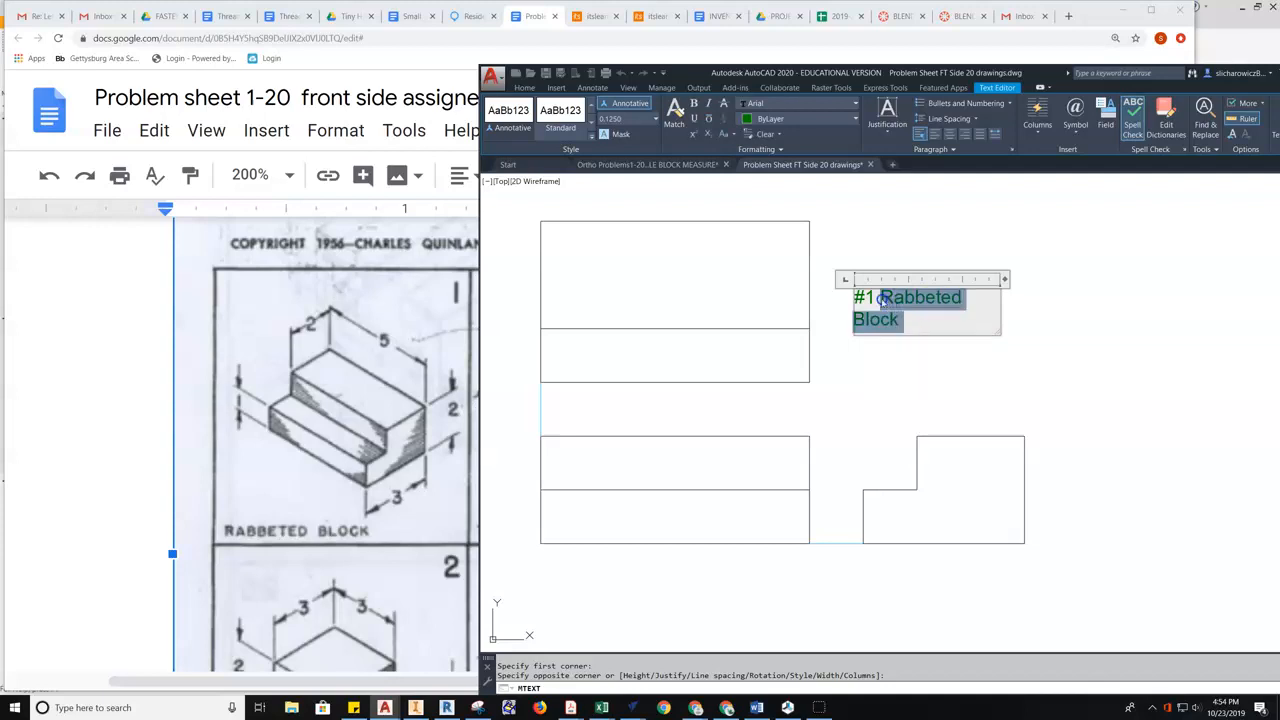
{"action": "right_click", "coordinate": [918, 297]}
{"action": "mouse_move", "coordinate": [969, 560]}
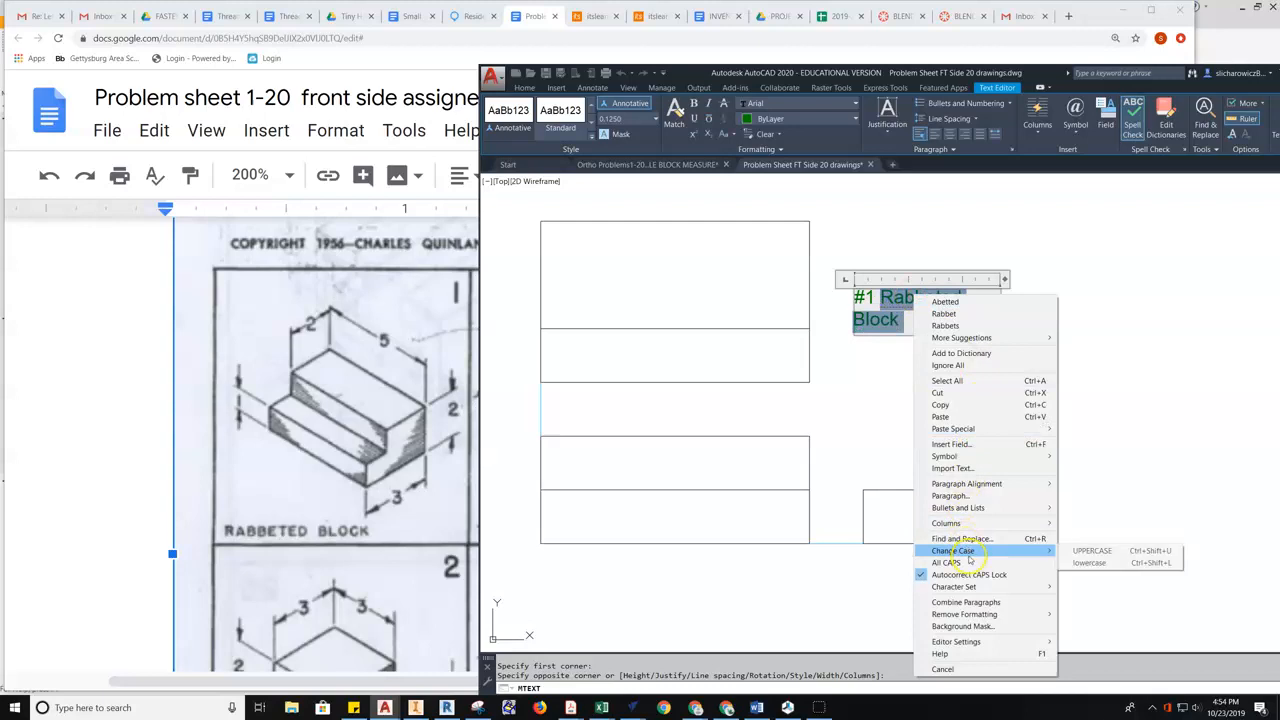
{"action": "left_click", "coordinate": [1088, 551]}
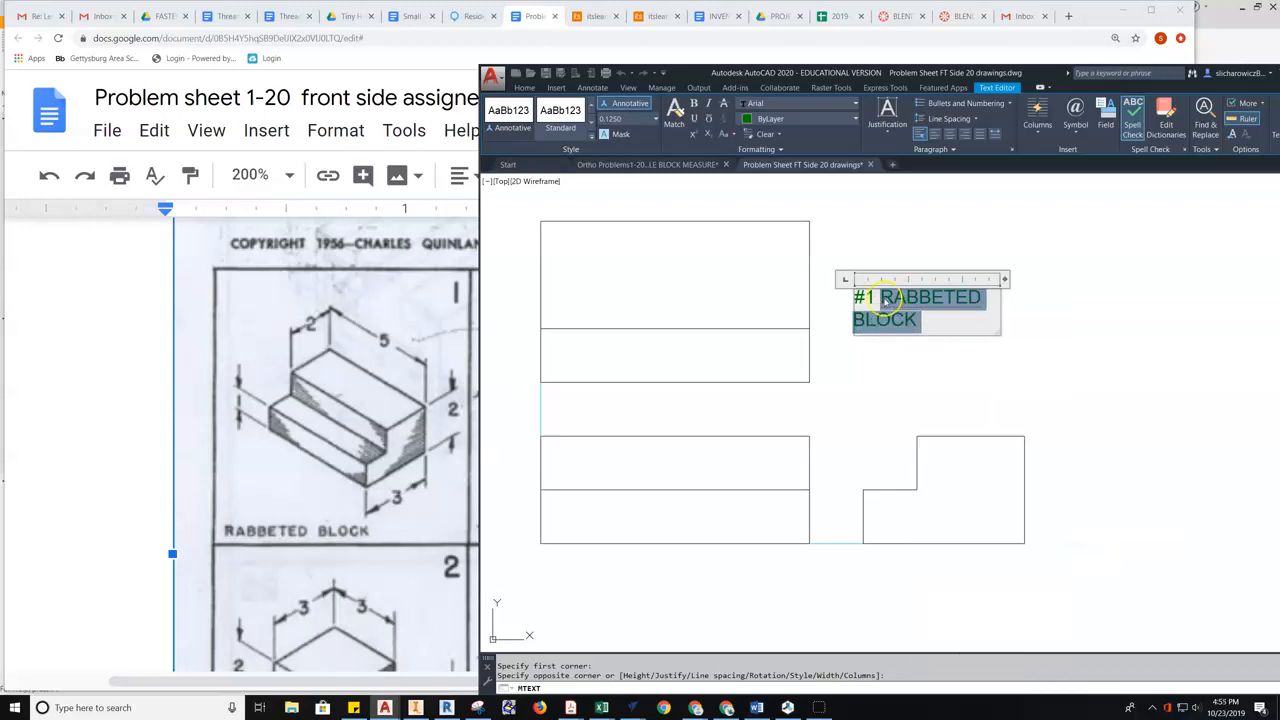
{"action": "left_click", "coordinate": [915, 383]}
- Recentre the drawing and bring the Google Docs problem sheet forward
{"action": "scroll", "coordinate": [950, 330], "scroll_direction": "down", "scroll_amount": 5}
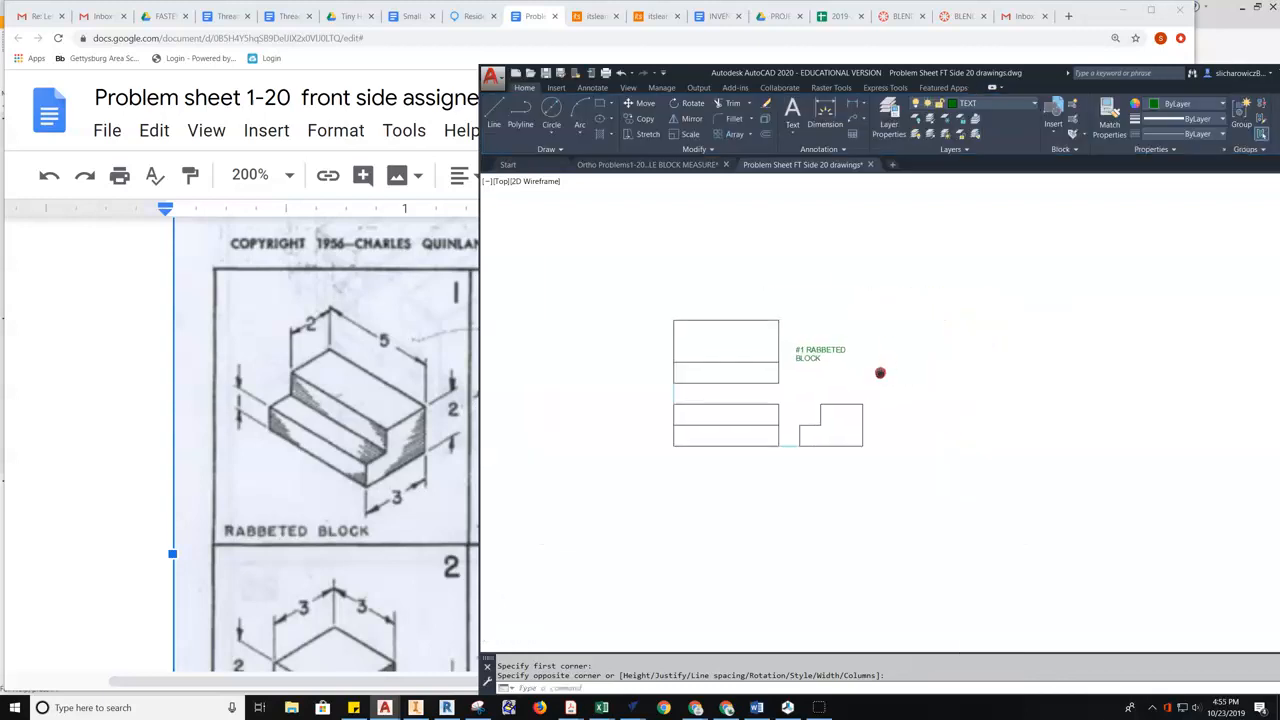
{"action": "middle_click_drag", "start_coordinate": [845, 360], "coordinate": [783, 373]}
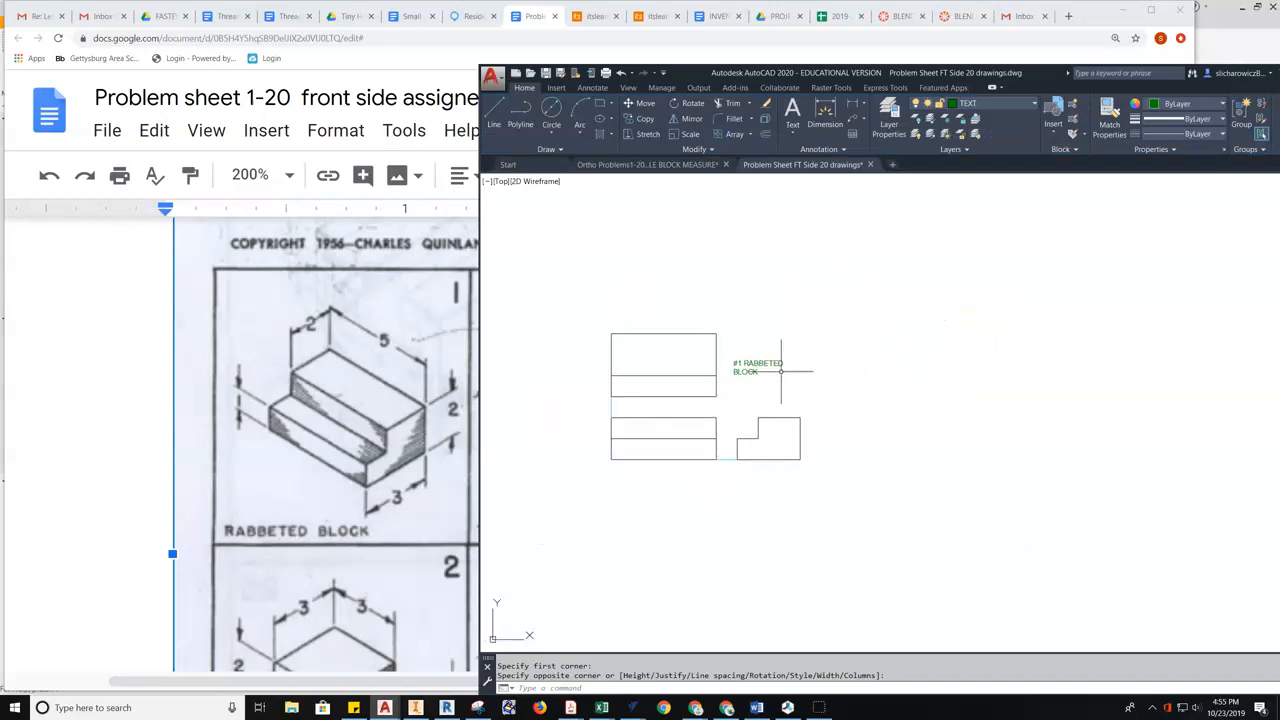
{"action": "left_click", "coordinate": [307, 378]}
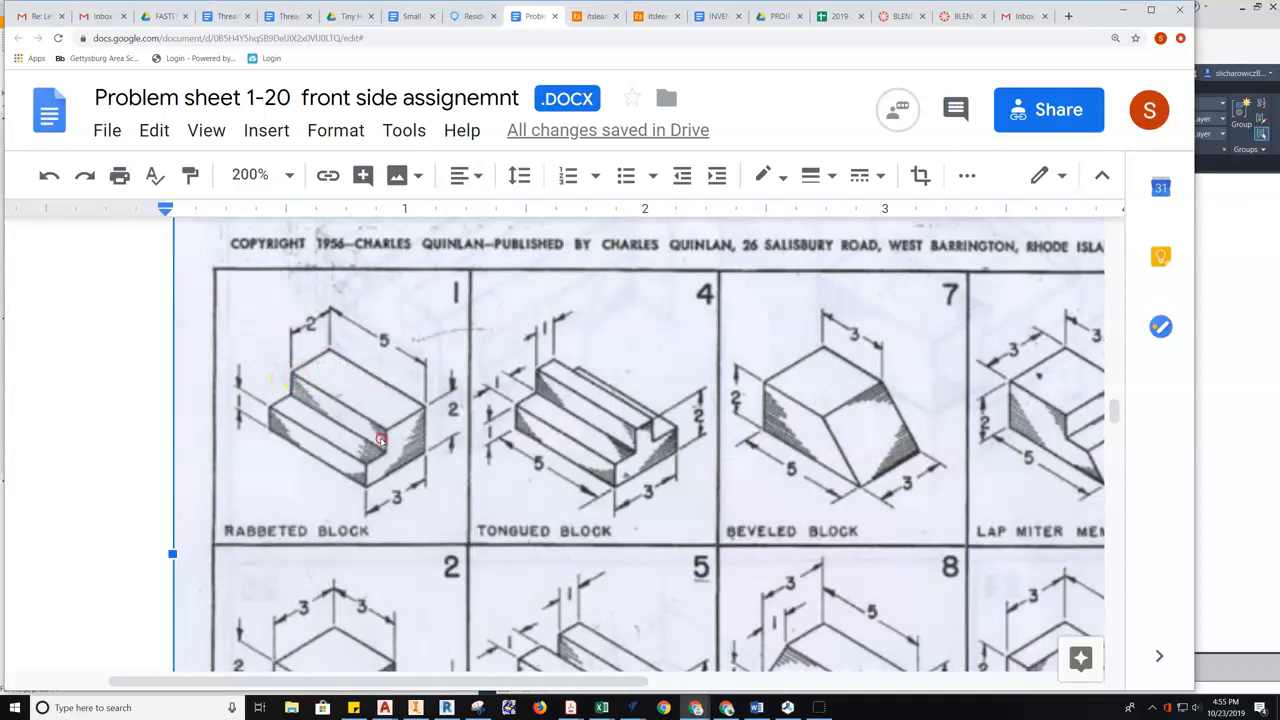
- Scroll the problem sheet down to problem 5 and right across the columns, then return to AutoCAD
{"action": "scroll", "coordinate": [380, 440], "scroll_direction": "down", "scroll_amount": 5}
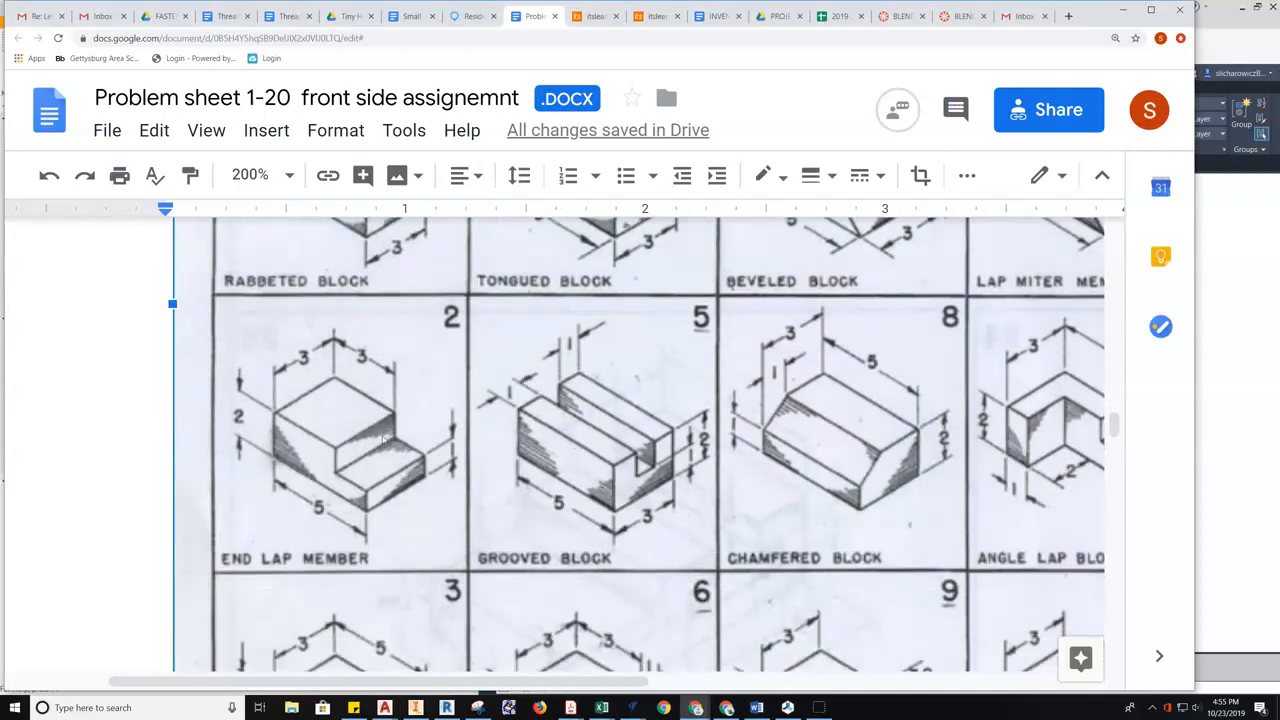
{"action": "scroll", "coordinate": [573, 447], "scroll_direction": "down", "scroll_amount": 1}
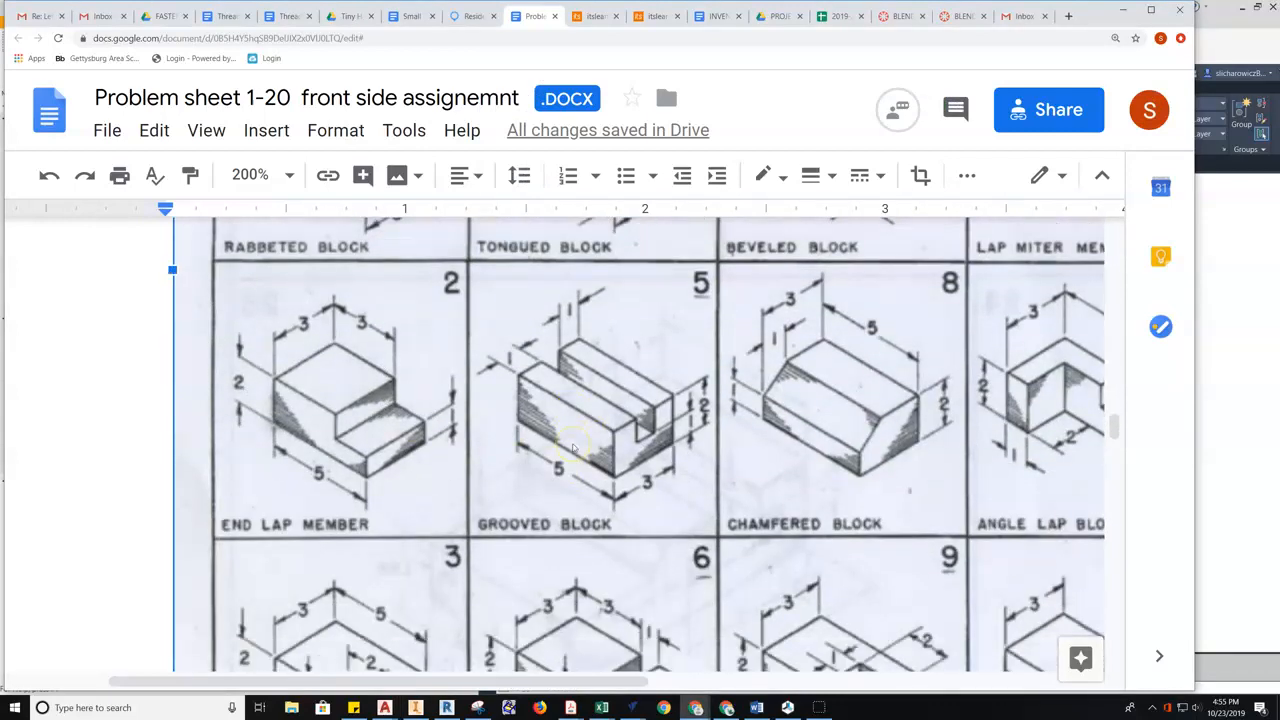
{"action": "scroll", "coordinate": [573, 447], "scroll_direction": "up", "scroll_amount": 1}
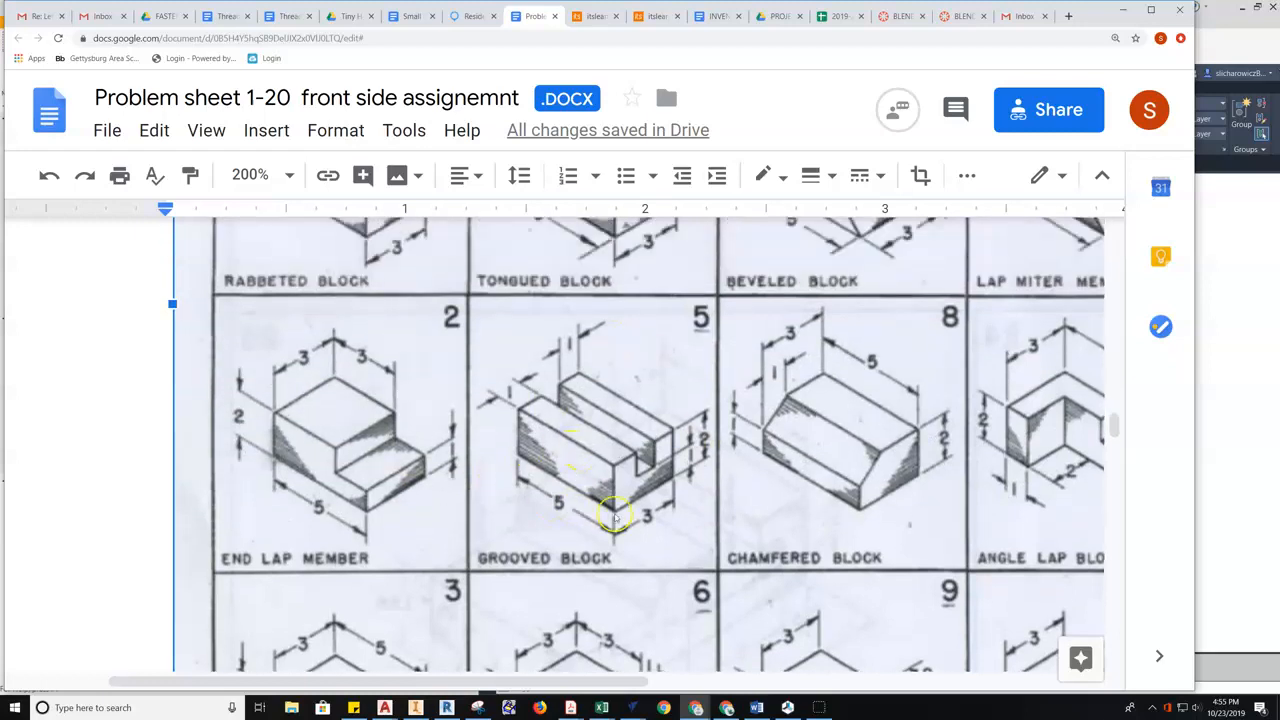
{"action": "scroll", "coordinate": [594, 414], "scroll_direction": "right", "scroll_amount": 3}
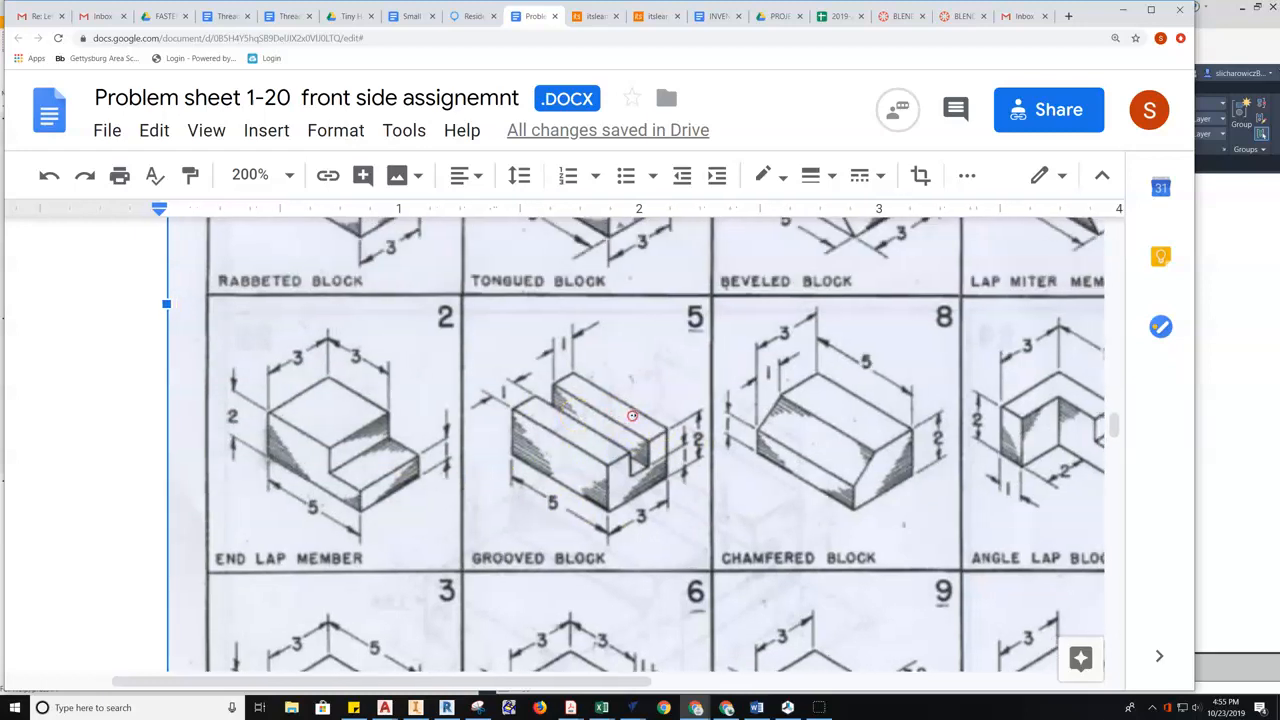
{"action": "scroll", "coordinate": [707, 415], "scroll_direction": "right", "scroll_amount": 5}
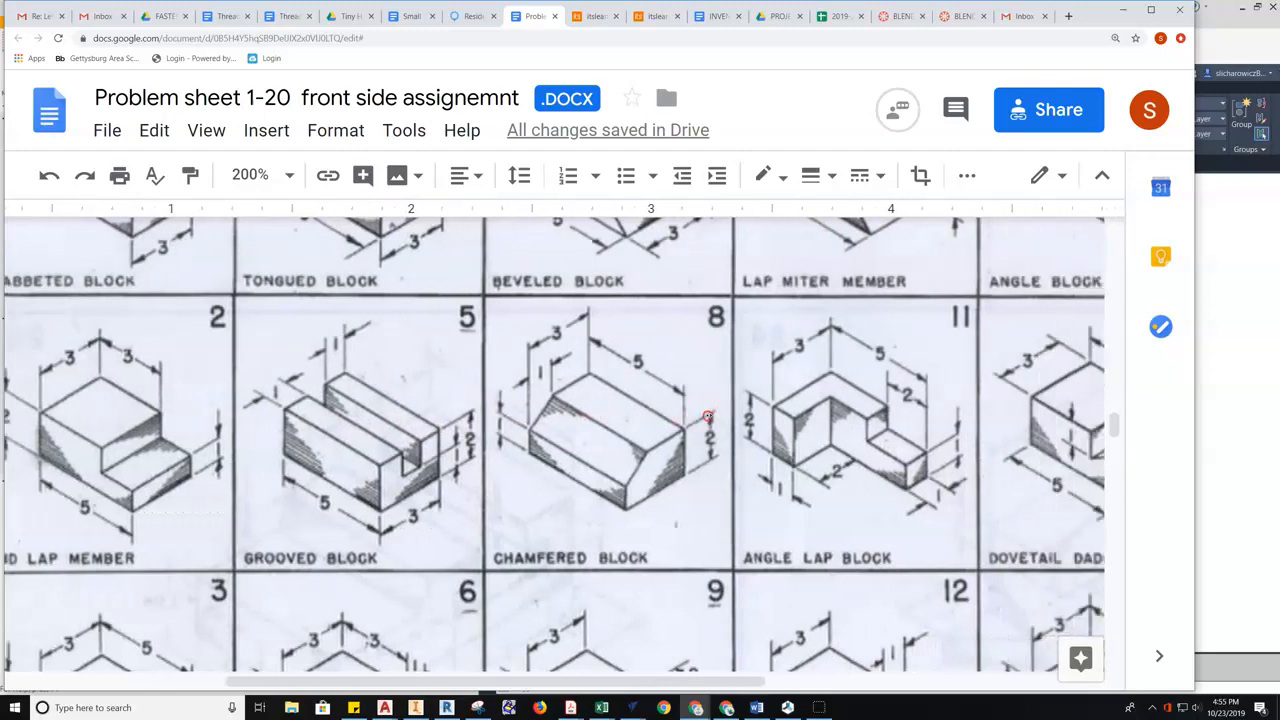
{"action": "left_click", "coordinate": [1239, 428]}
- Make OBJECT - VIS the current layer
{"action": "middle_click_drag", "start_coordinate": [834, 361], "coordinate": [752, 313]}
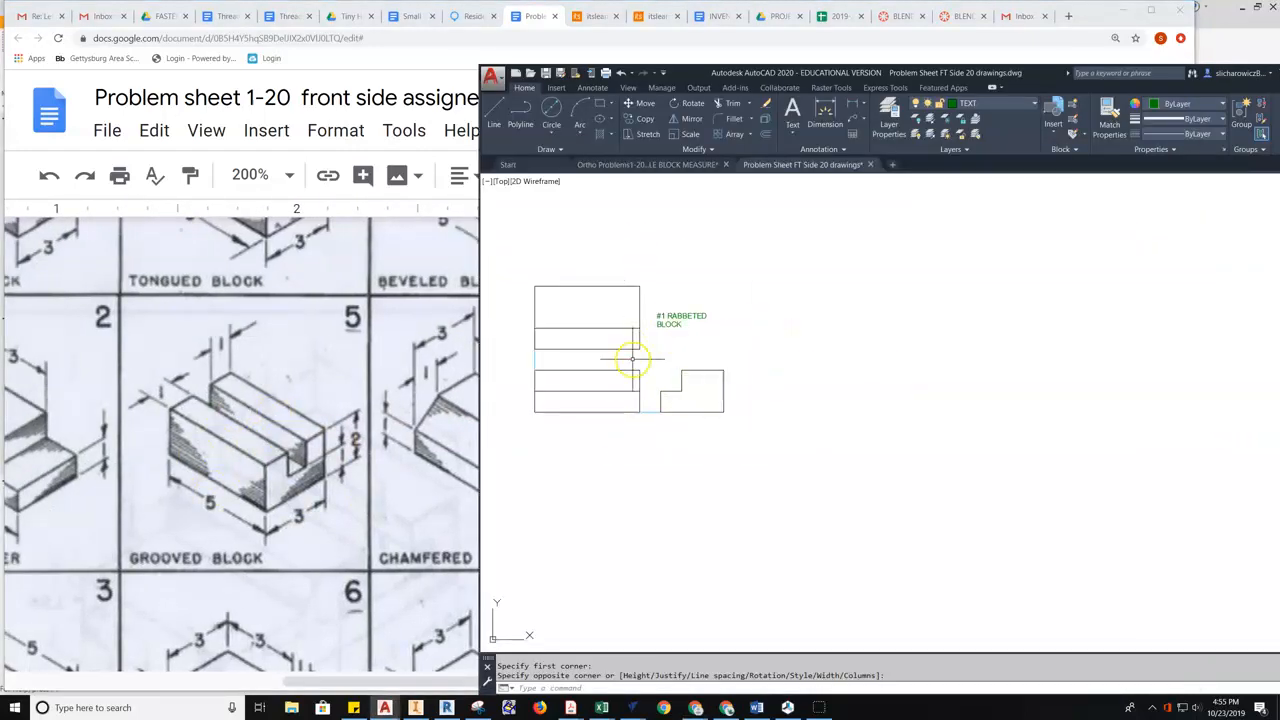
{"action": "left_click", "coordinate": [985, 103]}
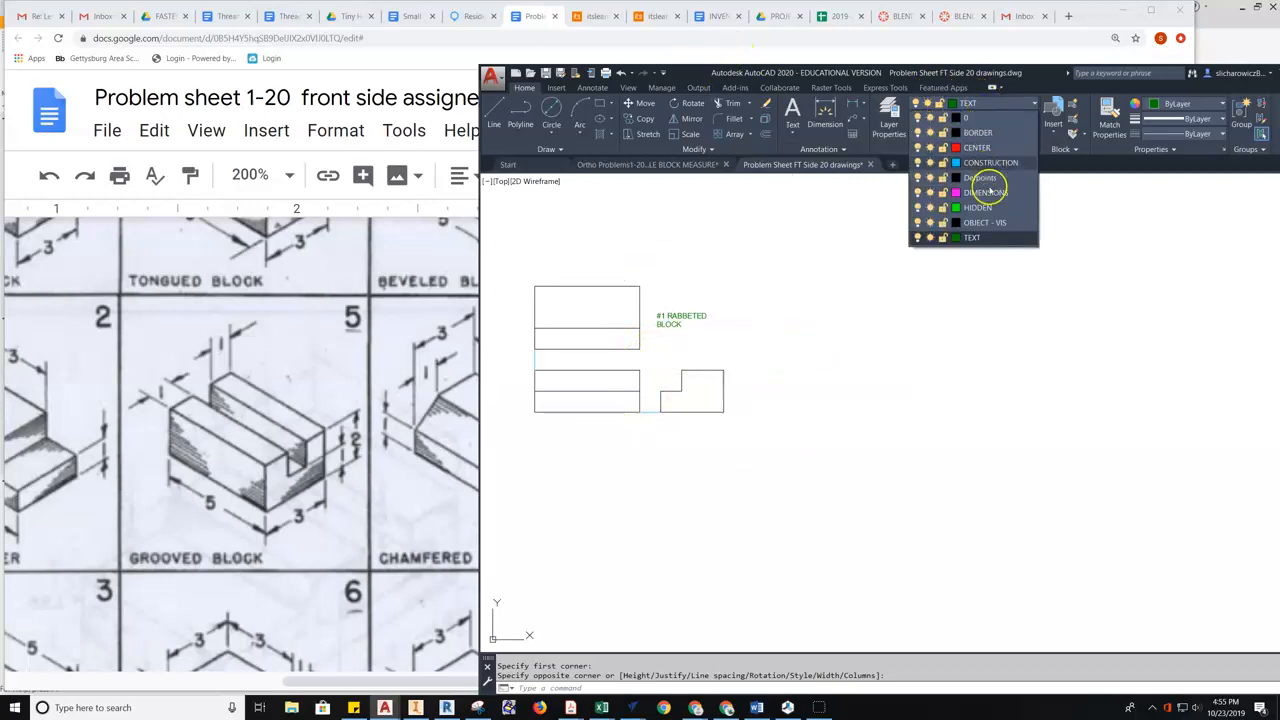
{"action": "left_click", "coordinate": [984, 222]}
- Draw a closed 5 by 2 rectangle right of the views, starting level with the front view's base
{"action": "left_click", "coordinate": [493, 125]}
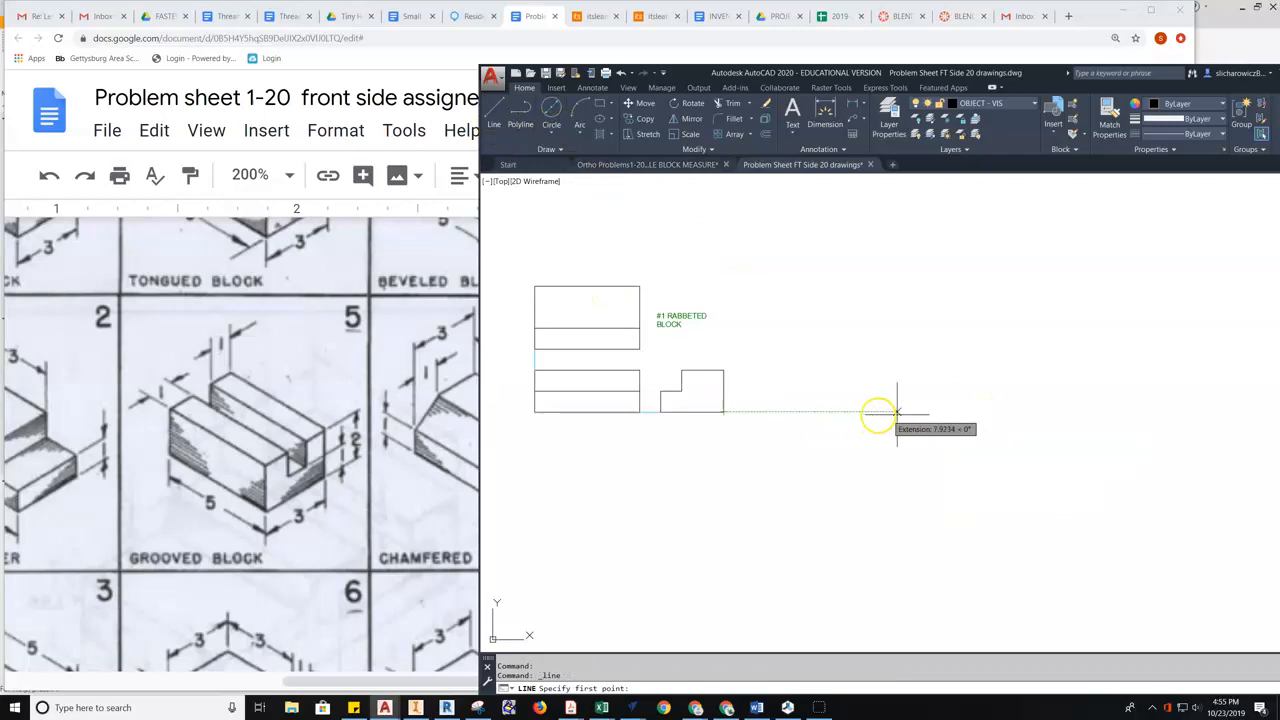
{"action": "left_click", "coordinate": [964, 411]}
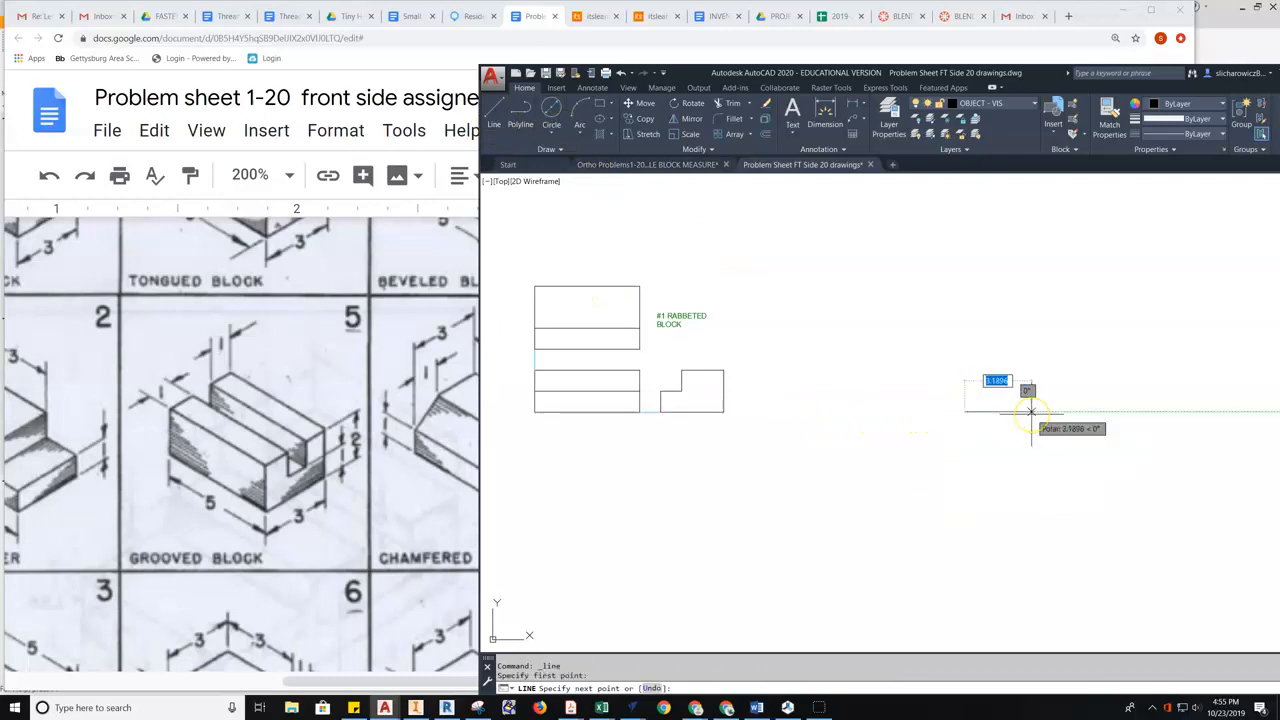
{"action": "type", "text": "5"}
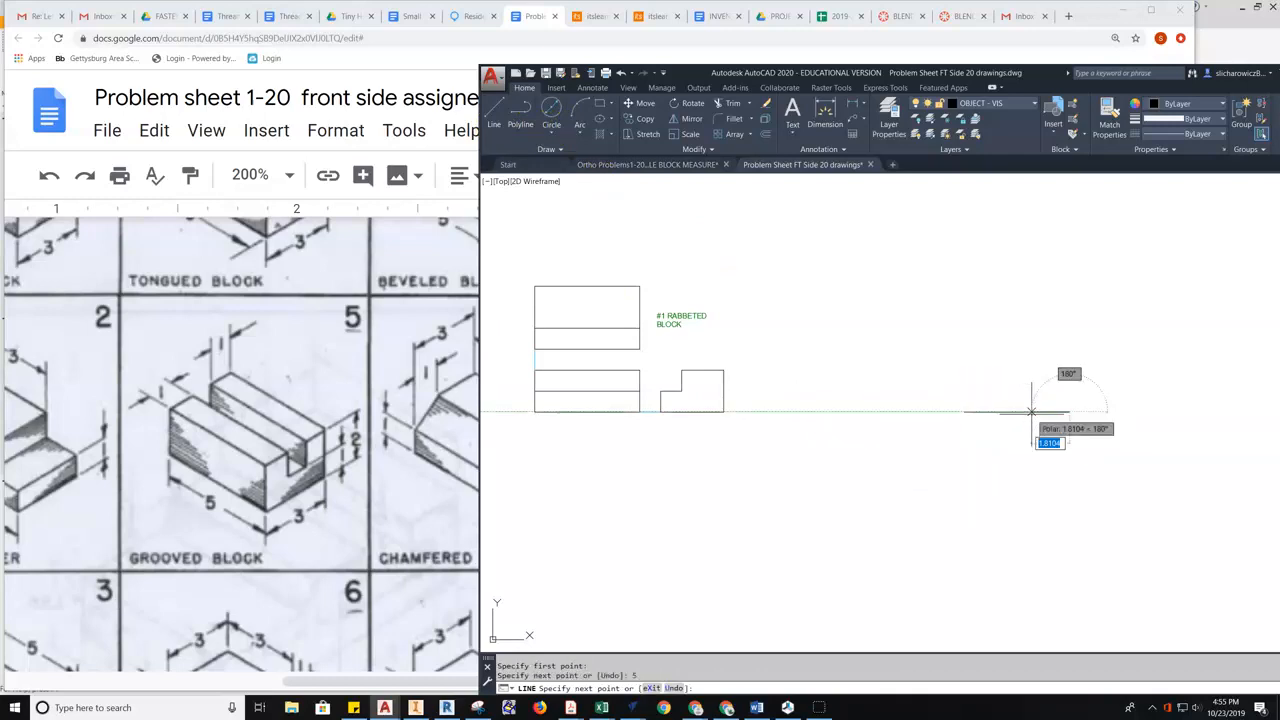
{"action": "key", "text": "Return"}
{"action": "type", "text": "2"}
{"action": "key", "text": "Return"}
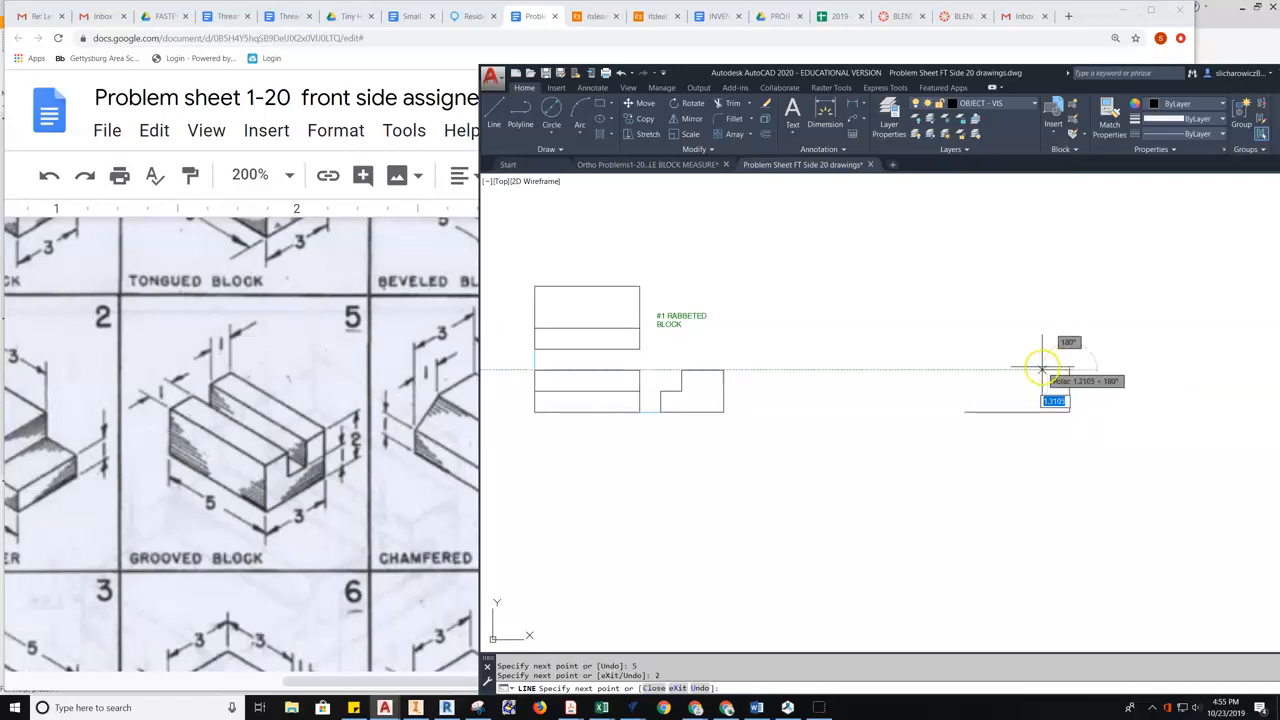
{"action": "type", "text": "5"}
{"action": "key", "text": "Return"}
{"action": "left_click", "coordinate": [962, 412]}
{"action": "middle_click_drag", "start_coordinate": [1004, 406], "coordinate": [921, 434]}
{"action": "key", "text": "Escape"}
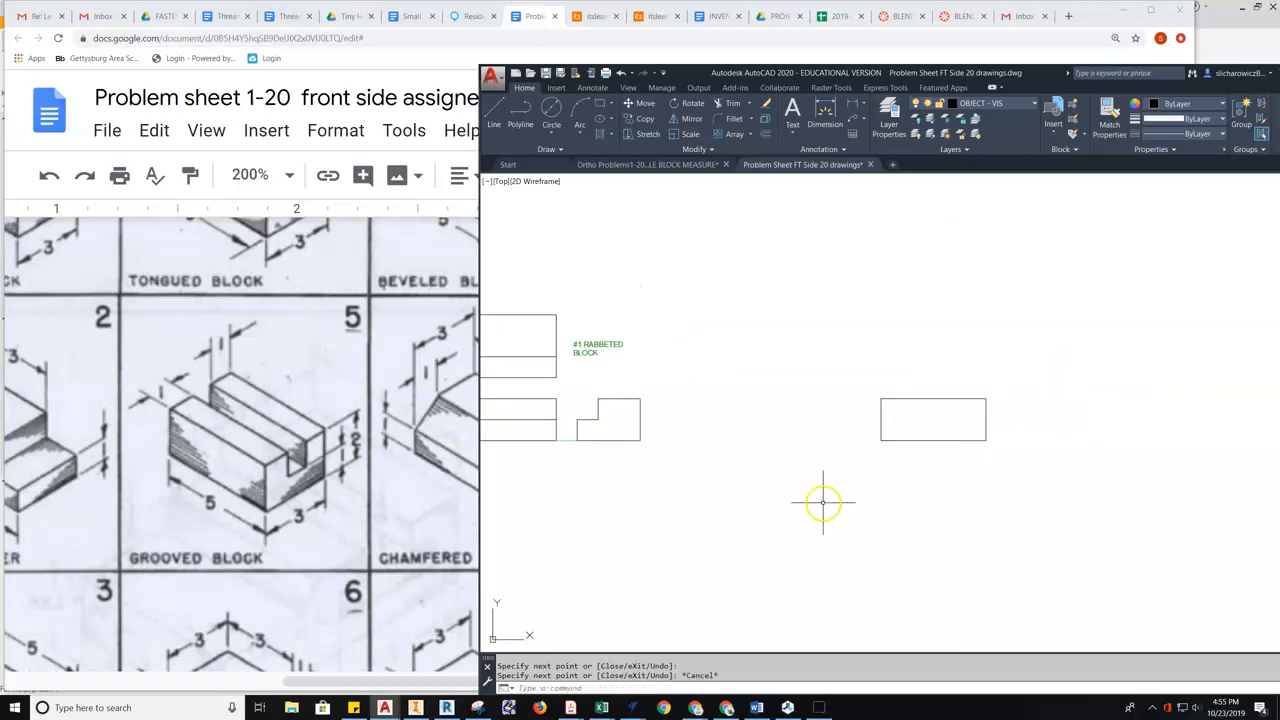
{"action": "middle_click_drag", "start_coordinate": [843, 363], "coordinate": [886, 341]}
- Delete the newly drawn 5 by 2 rectangle
{"action": "scroll", "coordinate": [886, 341], "scroll_direction": "down", "scroll_amount": 2}
{"action": "left_click", "coordinate": [1009, 342]}
{"action": "left_click", "coordinate": [871, 420]}
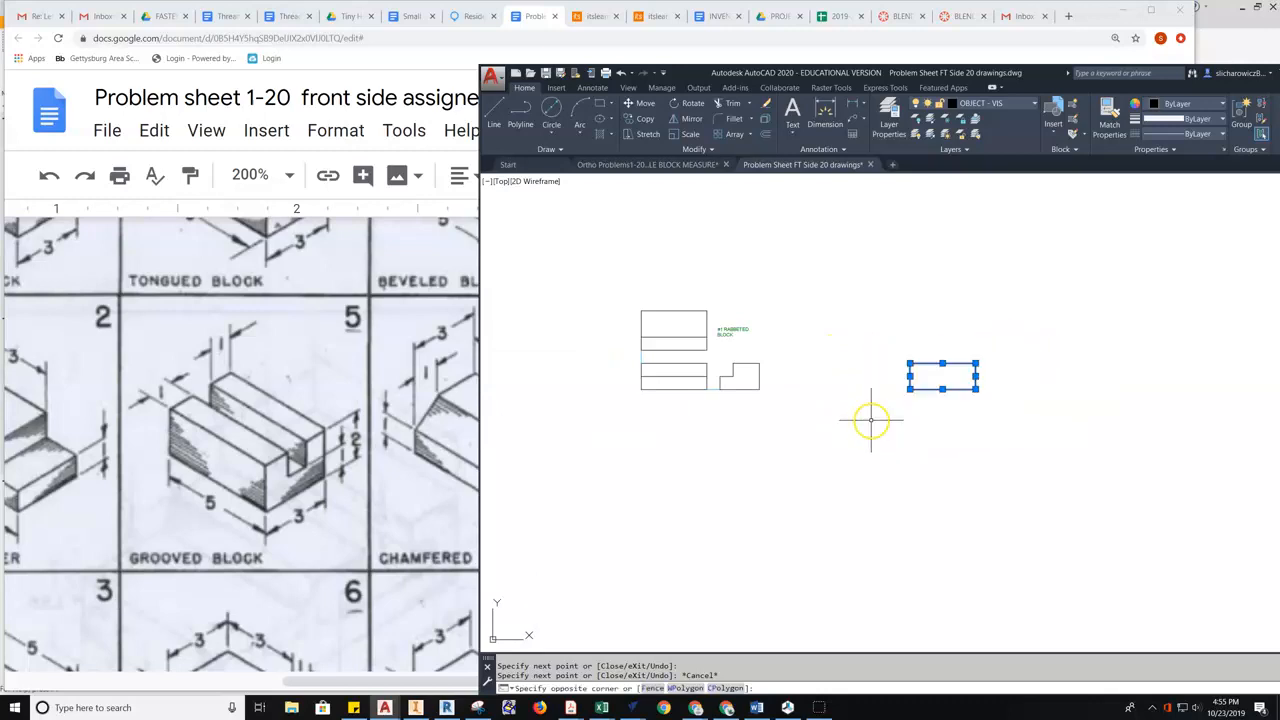
{"action": "key", "text": "Delete"}
- Copy the whole rabbeted block drawing and place the duplicate to the right of the original
{"action": "left_click", "coordinate": [840, 284]}
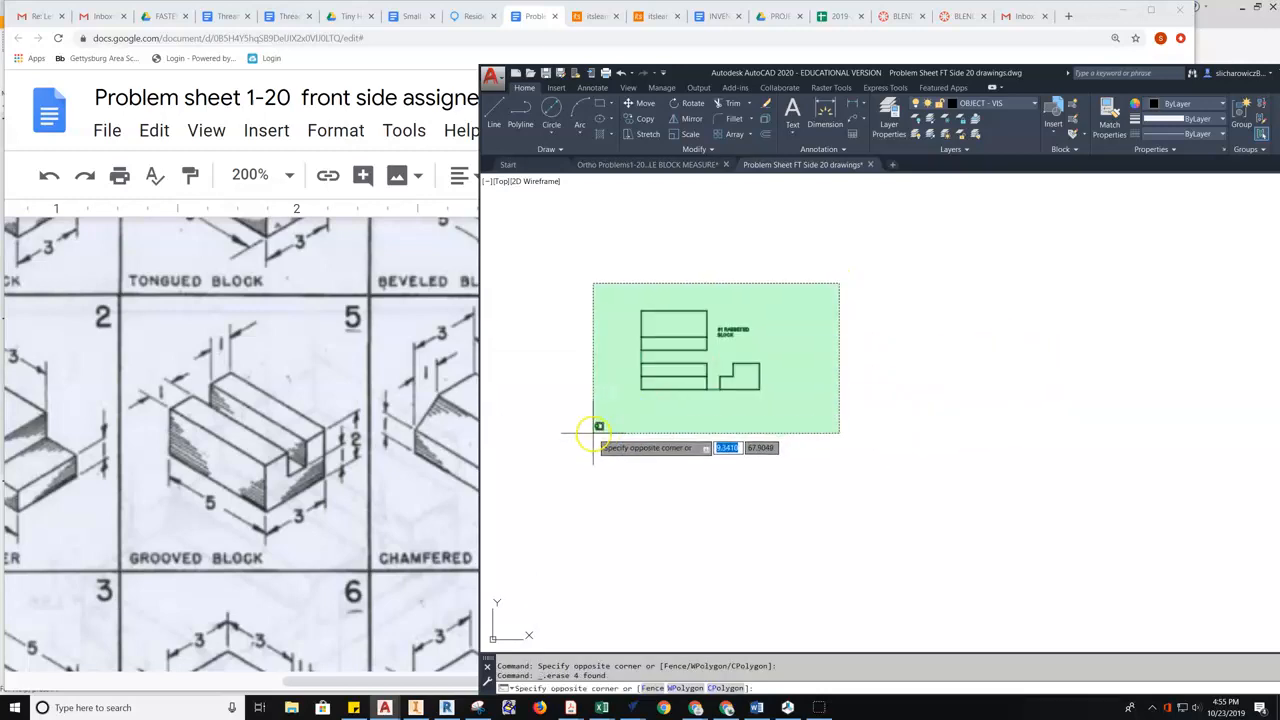
{"action": "left_click", "coordinate": [593, 433]}
{"action": "left_click", "coordinate": [643, 119]}
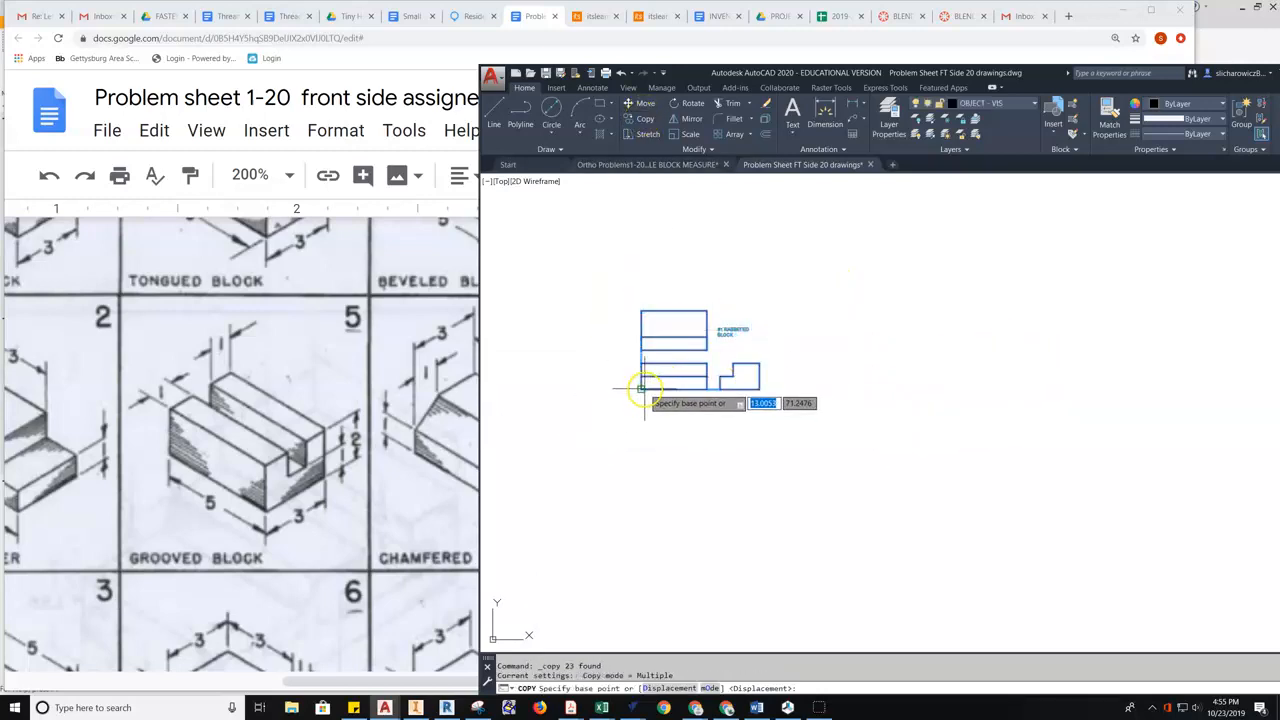
{"action": "left_click", "coordinate": [638, 390]}
{"action": "middle_click_drag", "start_coordinate": [854, 385], "coordinate": [786, 382]}
{"action": "left_click", "coordinate": [789, 389]}
{"action": "key", "text": "Escape"}
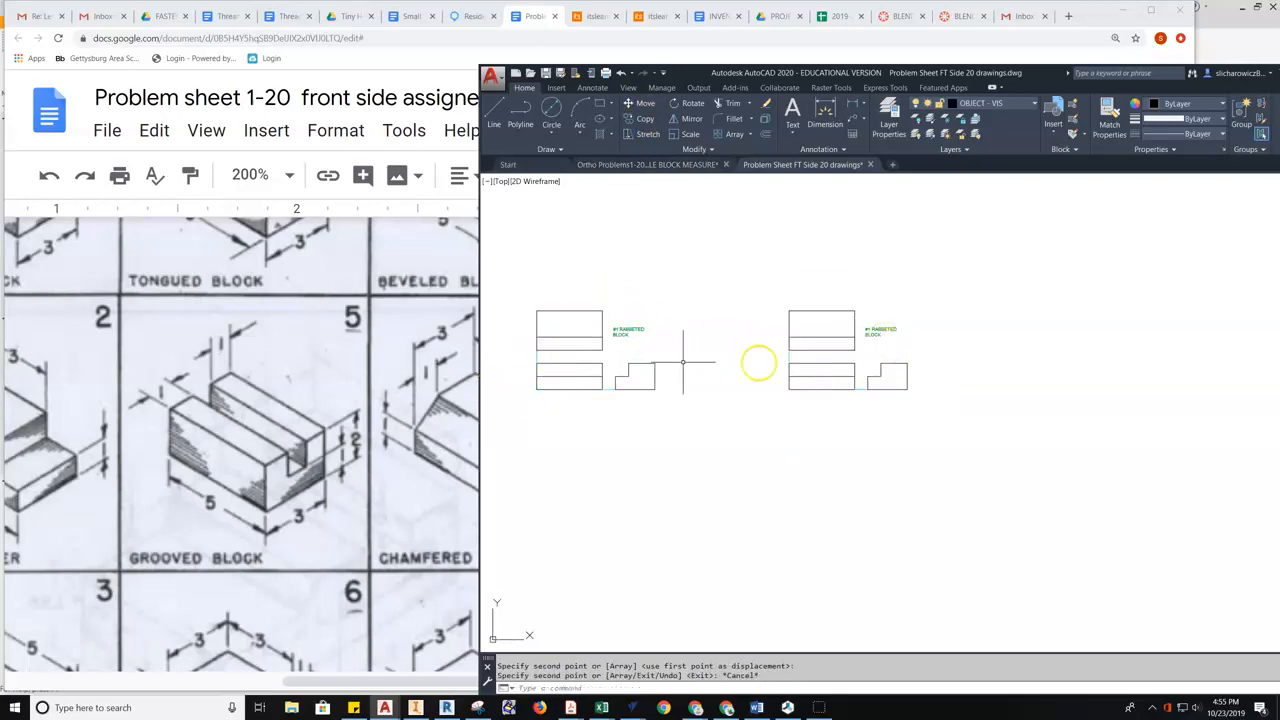
- Select the copied #1 RABBETED BLOCK label
{"action": "scroll", "coordinate": [826, 328], "scroll_direction": "up", "scroll_amount": 2}
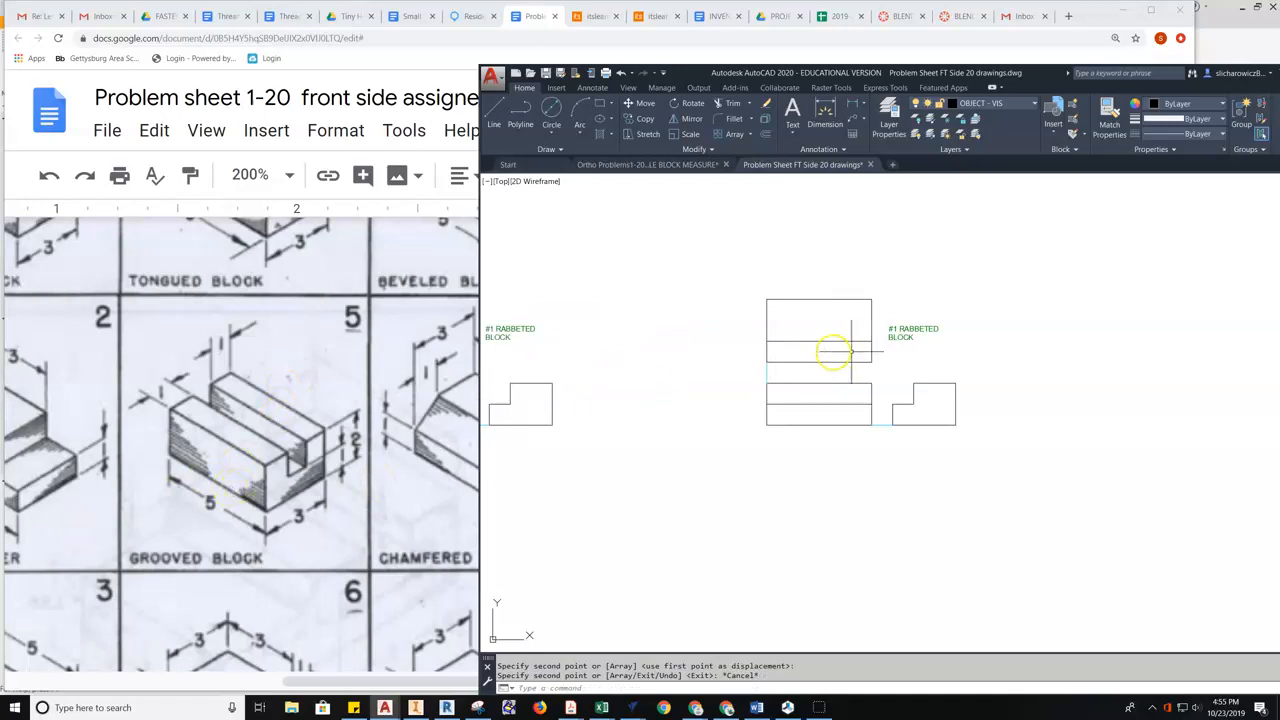
{"action": "scroll", "coordinate": [888, 336], "scroll_direction": "up", "scroll_amount": 2}
{"action": "left_click", "coordinate": [928, 325]}
- Retype the copied label as '#5 Grooved Block' and convert its words to UPPERCASE
{"action": "double_click", "coordinate": [930, 330]}
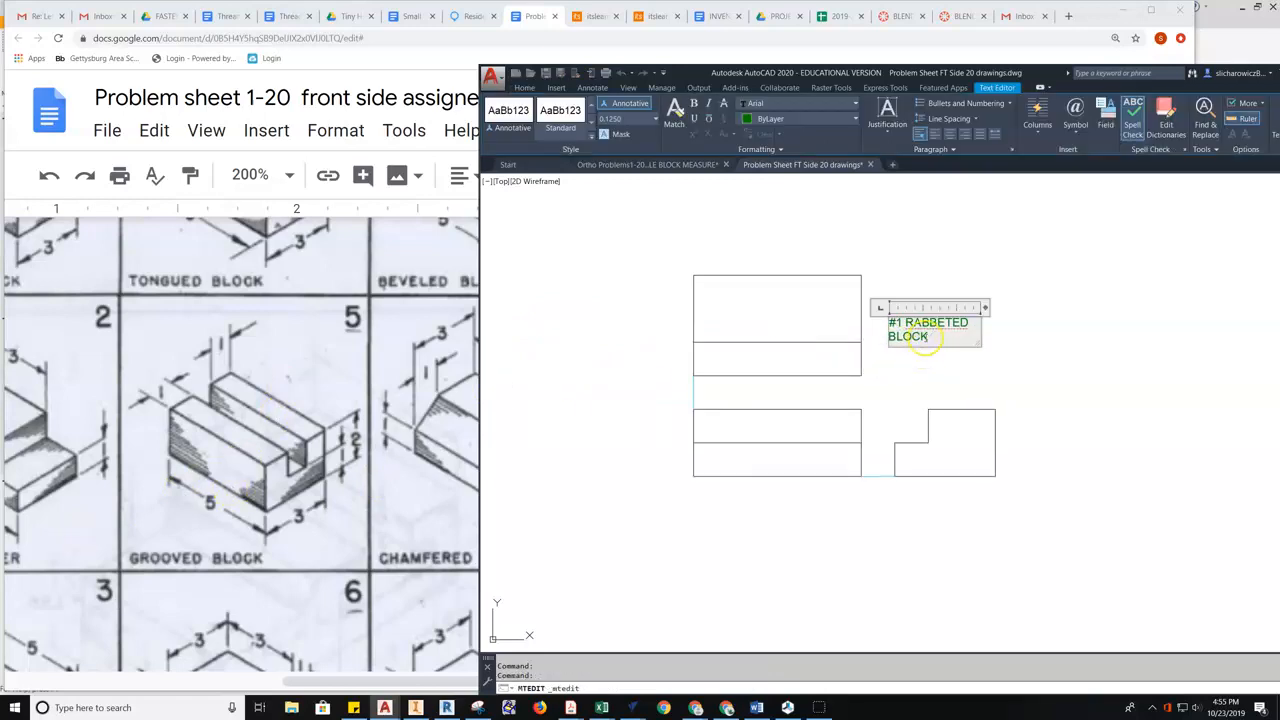
{"action": "type", "text": "#5 Gro"}
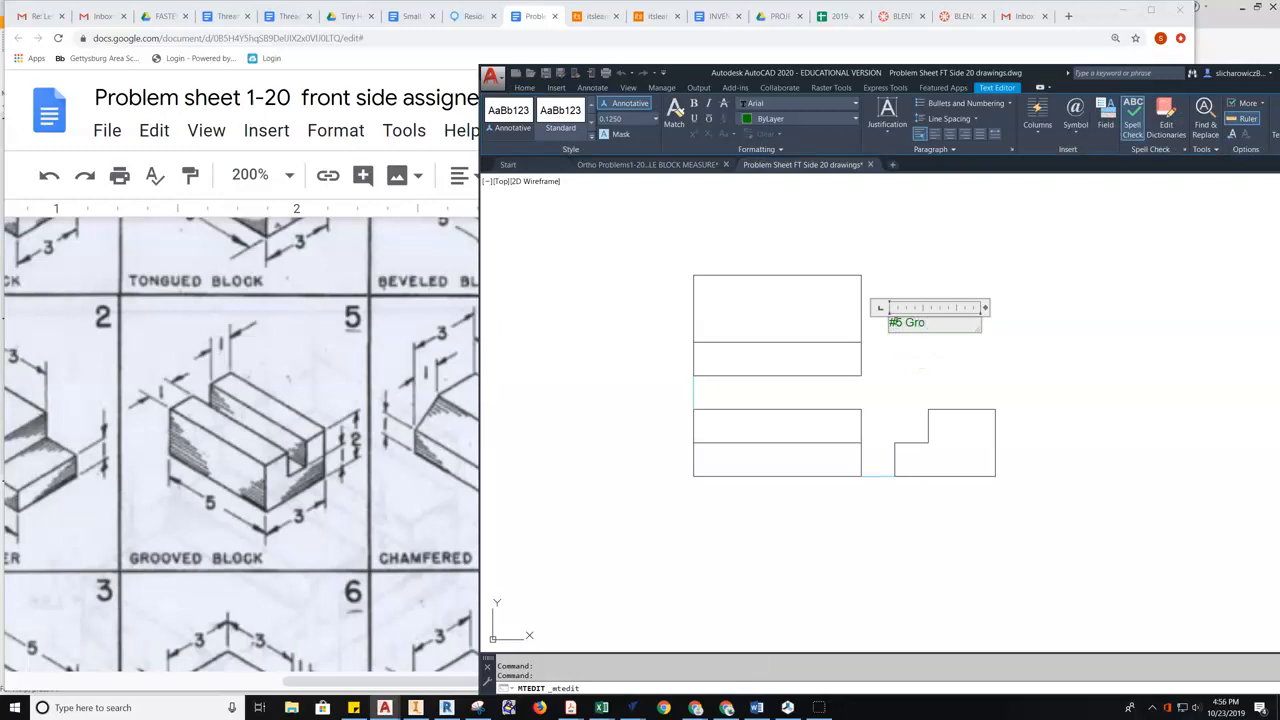
{"action": "type", "text": "oved Block"}
{"action": "left_click_drag", "start_coordinate": [913, 336], "coordinate": [905, 323]}
{"action": "right_click", "coordinate": [913, 323]}
{"action": "mouse_move", "coordinate": [935, 503]}
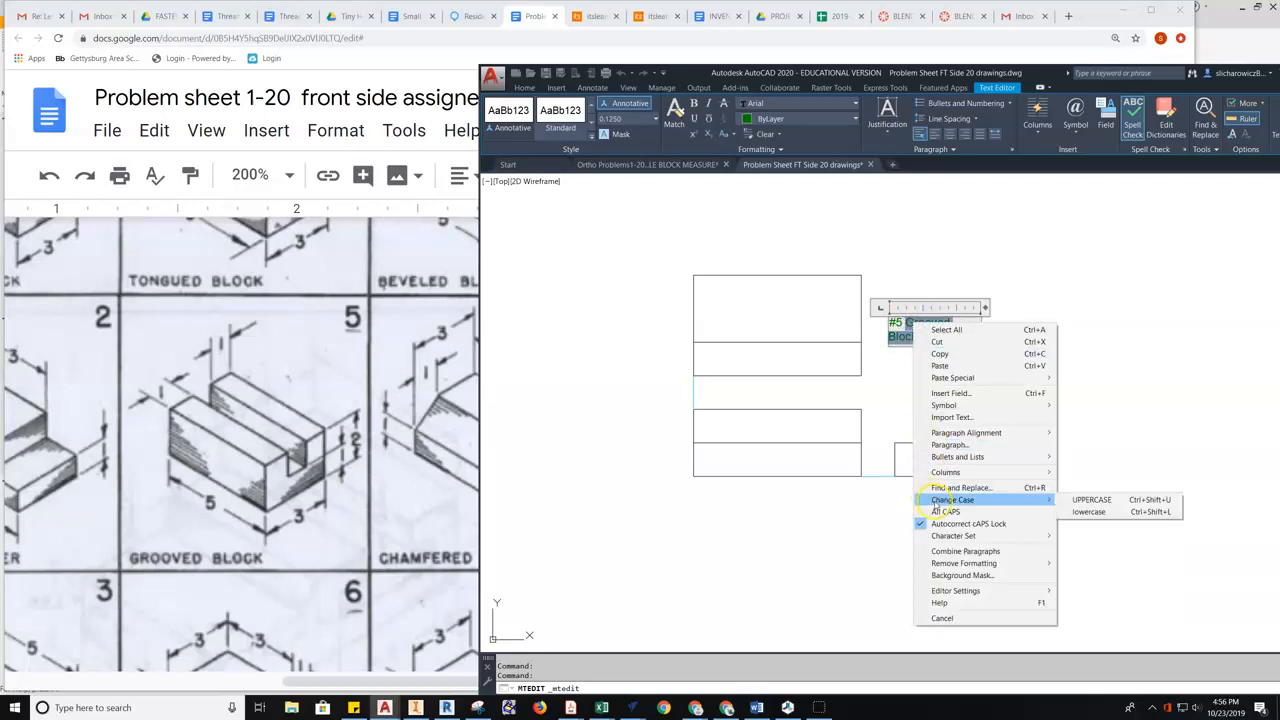
{"action": "left_click", "coordinate": [1092, 499]}
{"action": "left_click", "coordinate": [943, 371]}
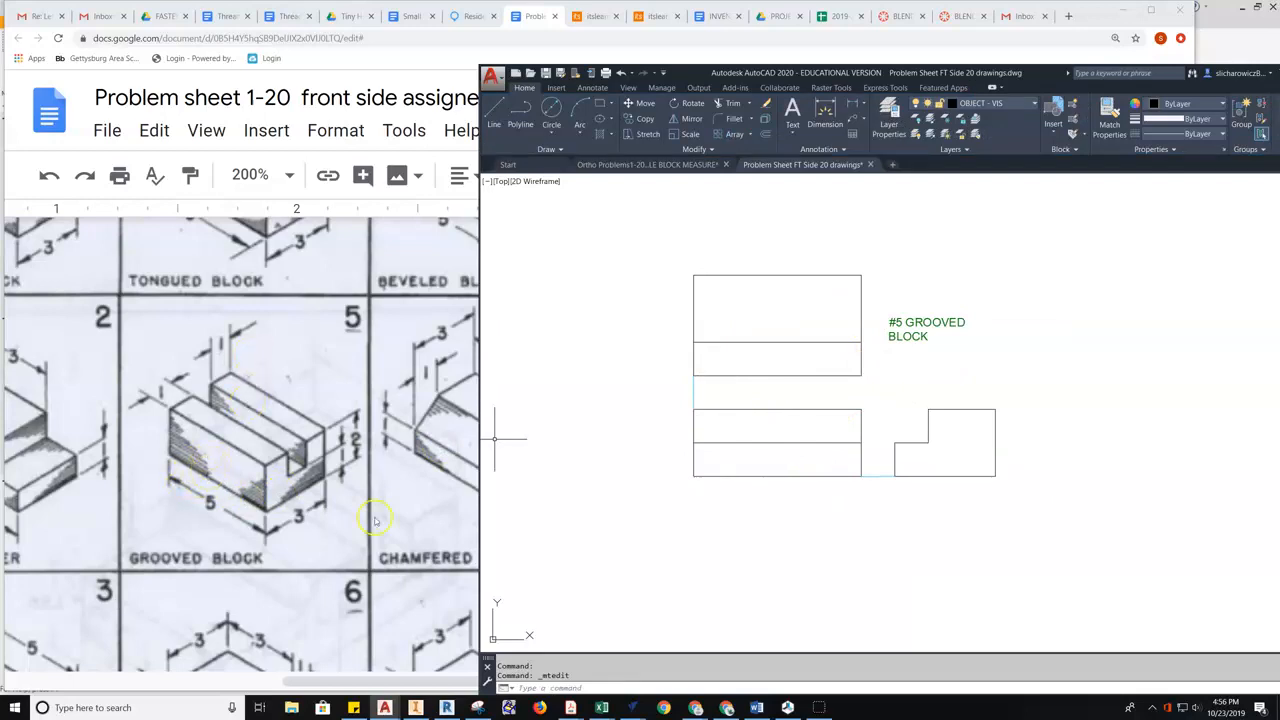
- Erase the front view's middle line
{"action": "left_click", "coordinate": [800, 429]}
{"action": "left_click", "coordinate": [762, 456]}
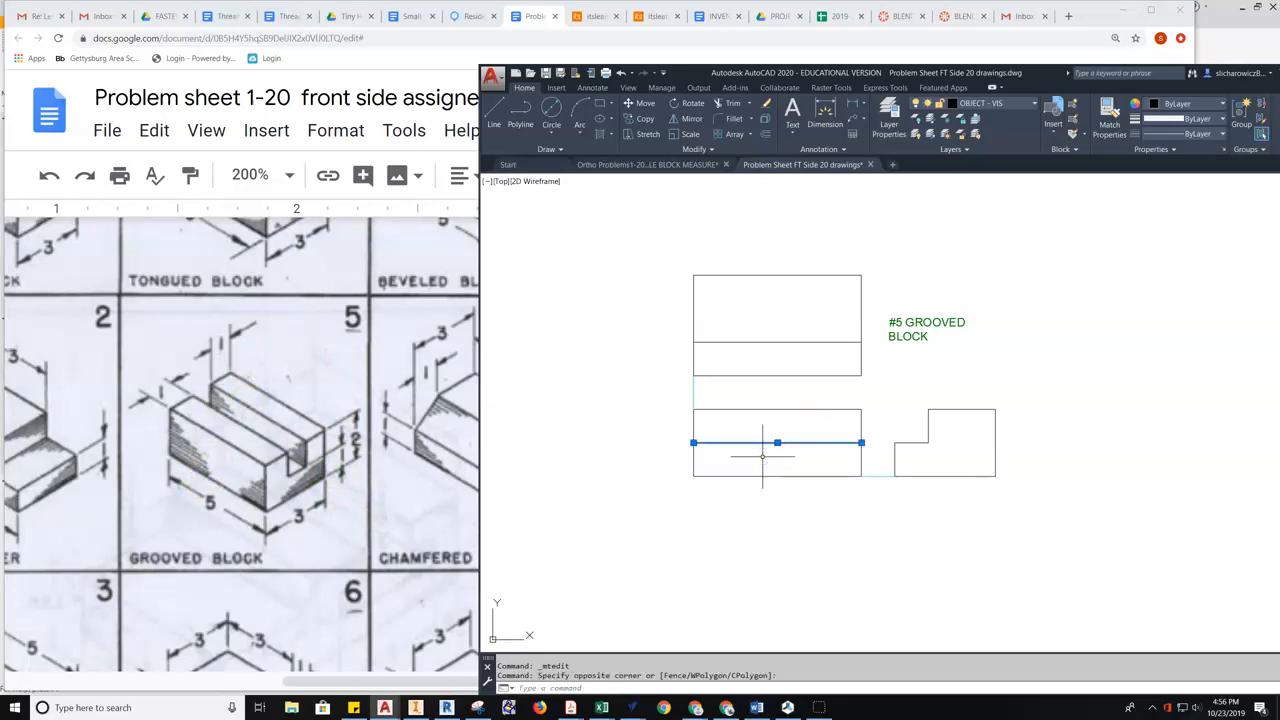
{"action": "key", "text": "Delete"}
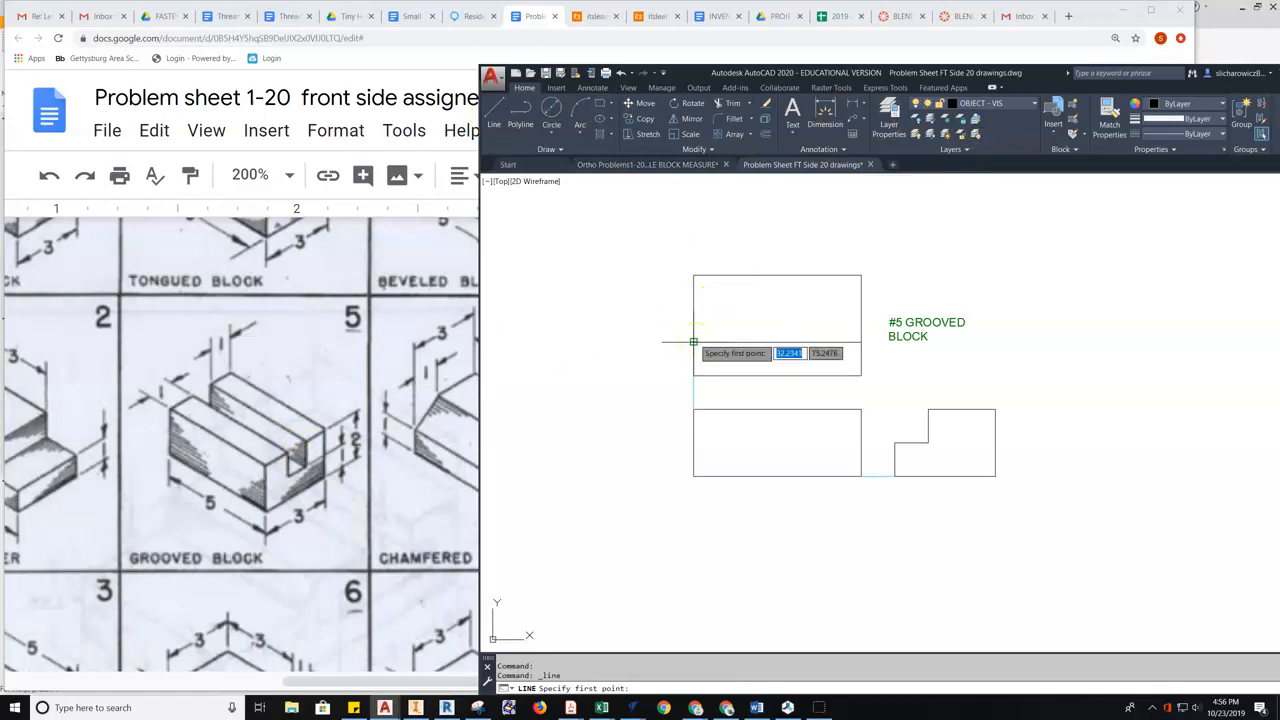
- Draw a line 1 unit along across the top view to its right edge
{"action": "key", "text": "Return"}
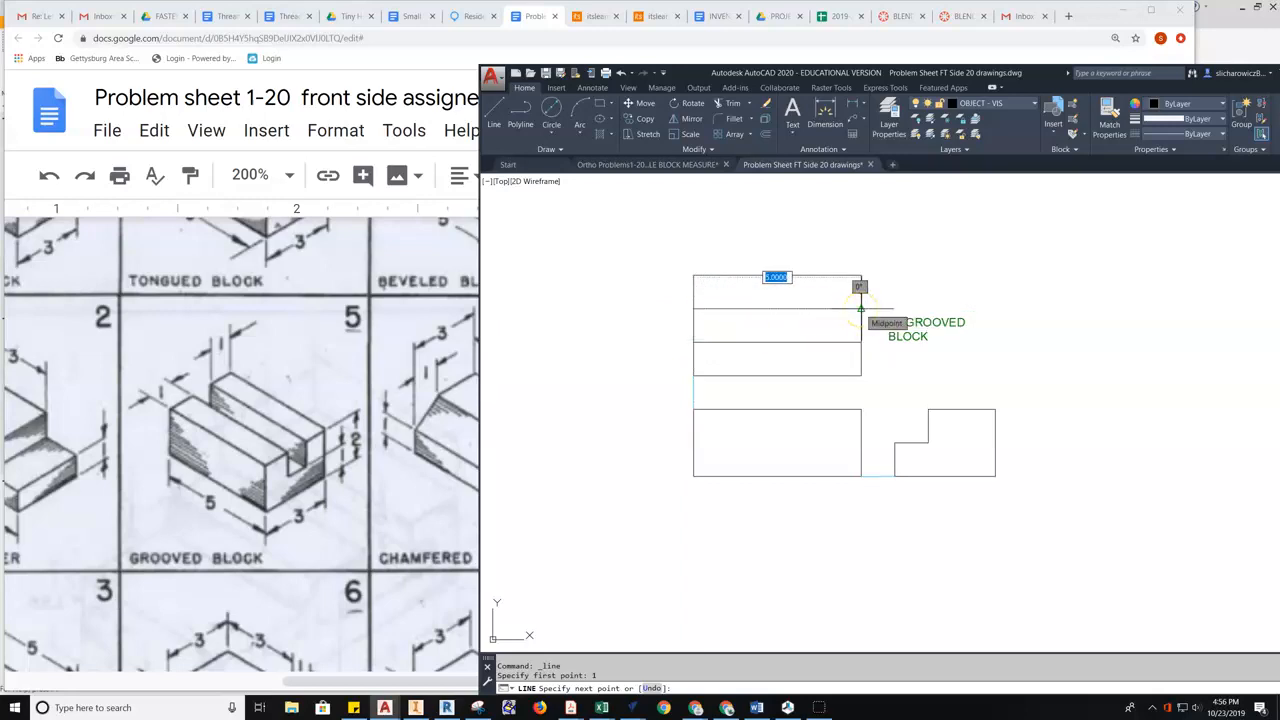
{"action": "left_click", "coordinate": [860, 308]}
{"action": "key", "text": "Return"}
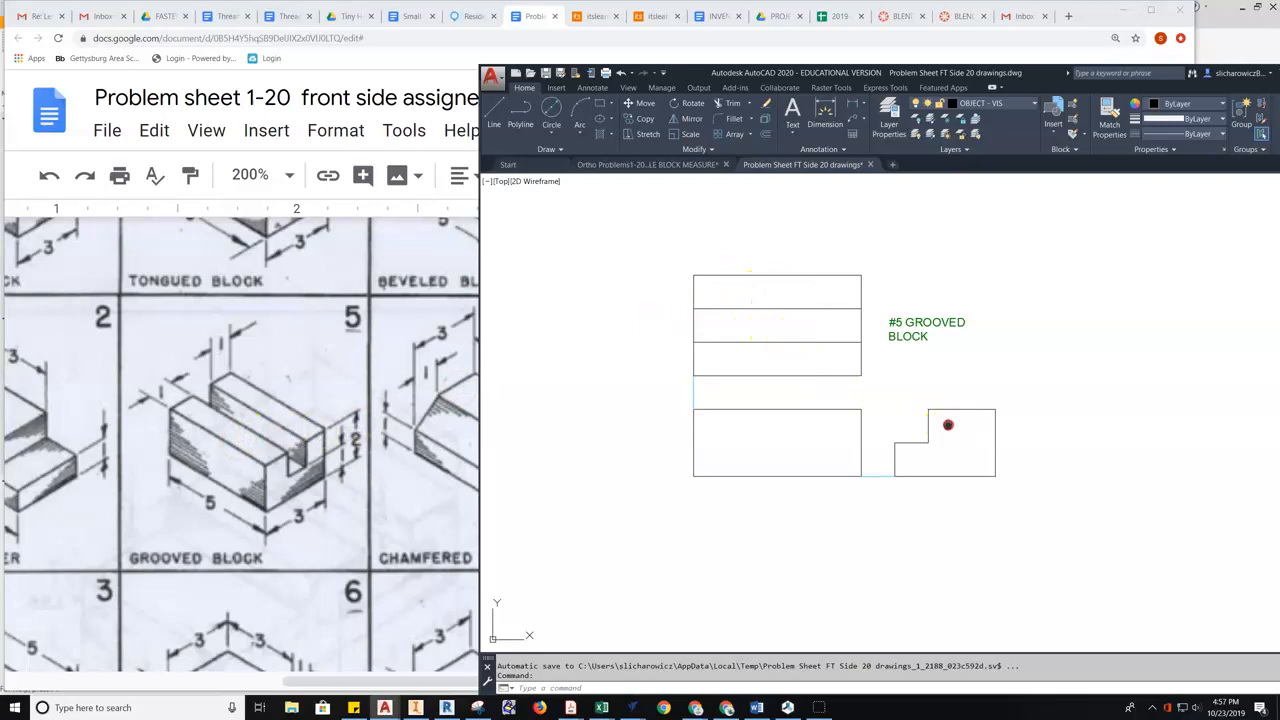
{"action": "middle_click_drag", "start_coordinate": [929, 423], "coordinate": [850, 423]}
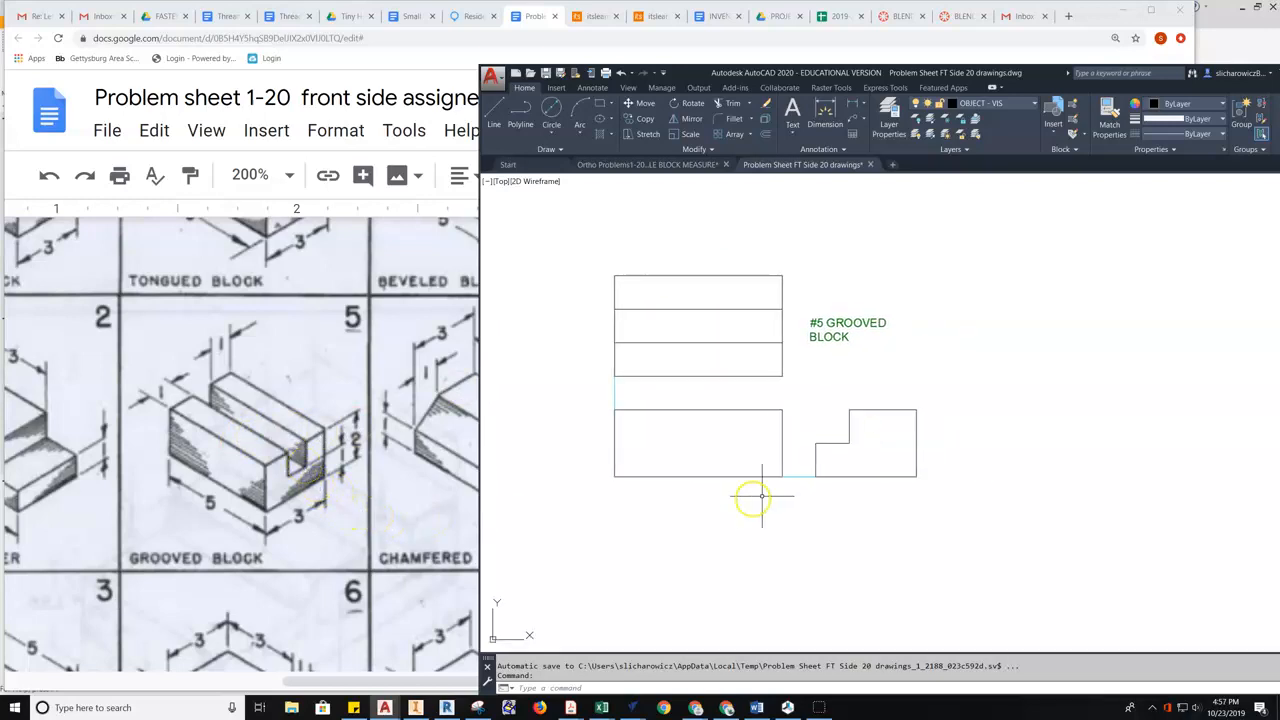
- Finish the side view's bottom edge and stretch the vertical step line up to the top edge
{"action": "left_click", "coordinate": [916, 476]}
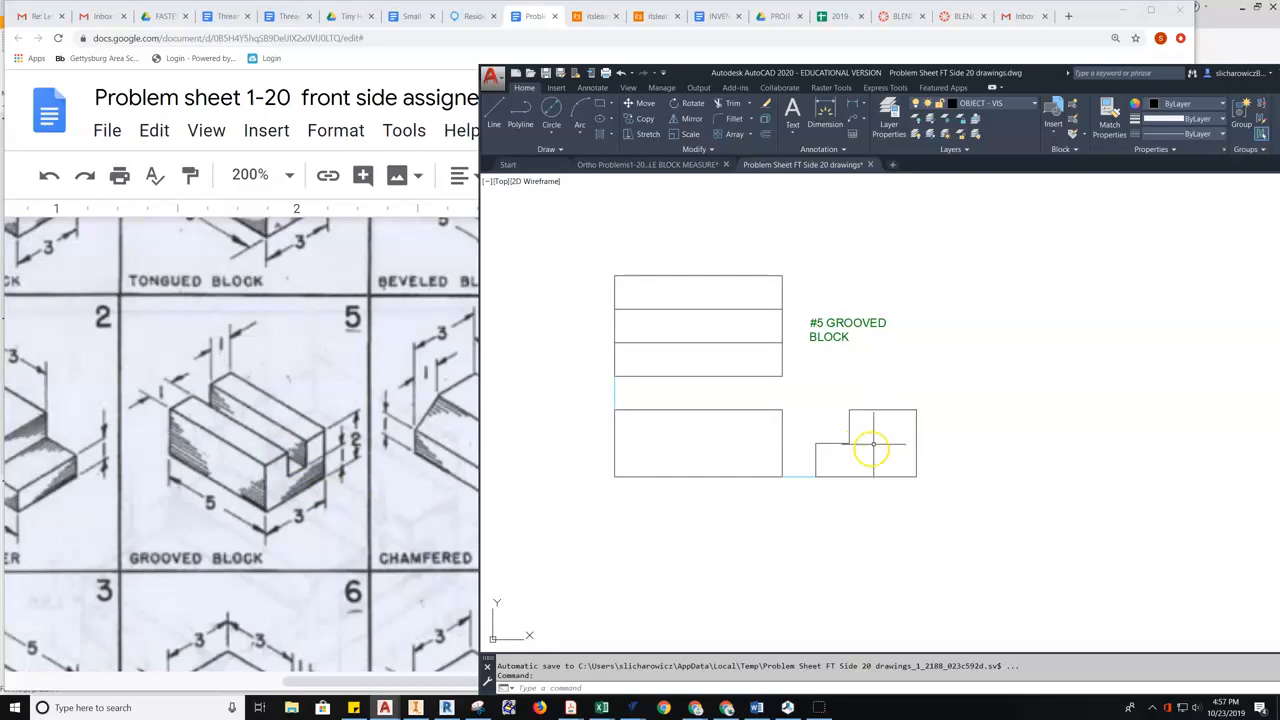
{"action": "left_click", "coordinate": [833, 442]}
{"action": "left_click", "coordinate": [493, 112]}
{"action": "key", "text": "Escape"}
{"action": "left_click", "coordinate": [831, 454]}
{"action": "left_click", "coordinate": [812, 450]}
{"action": "left_click", "coordinate": [816, 443]}
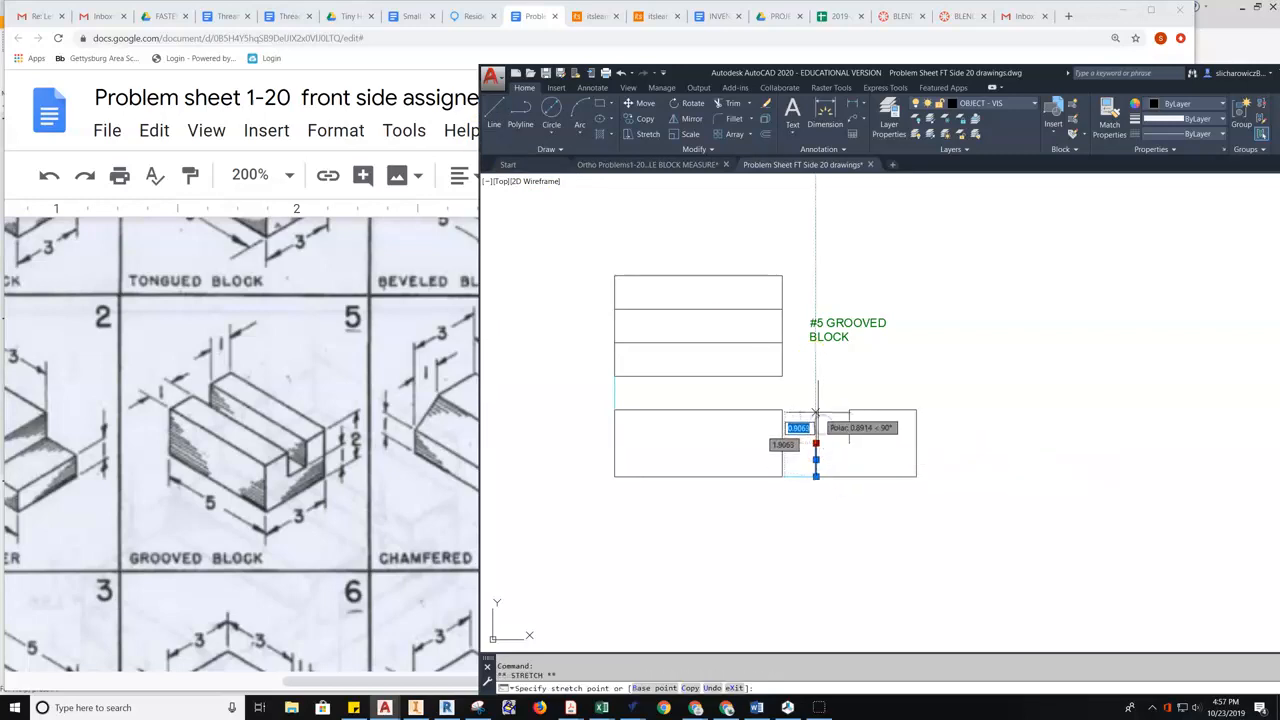
{"action": "left_click", "coordinate": [816, 409]}
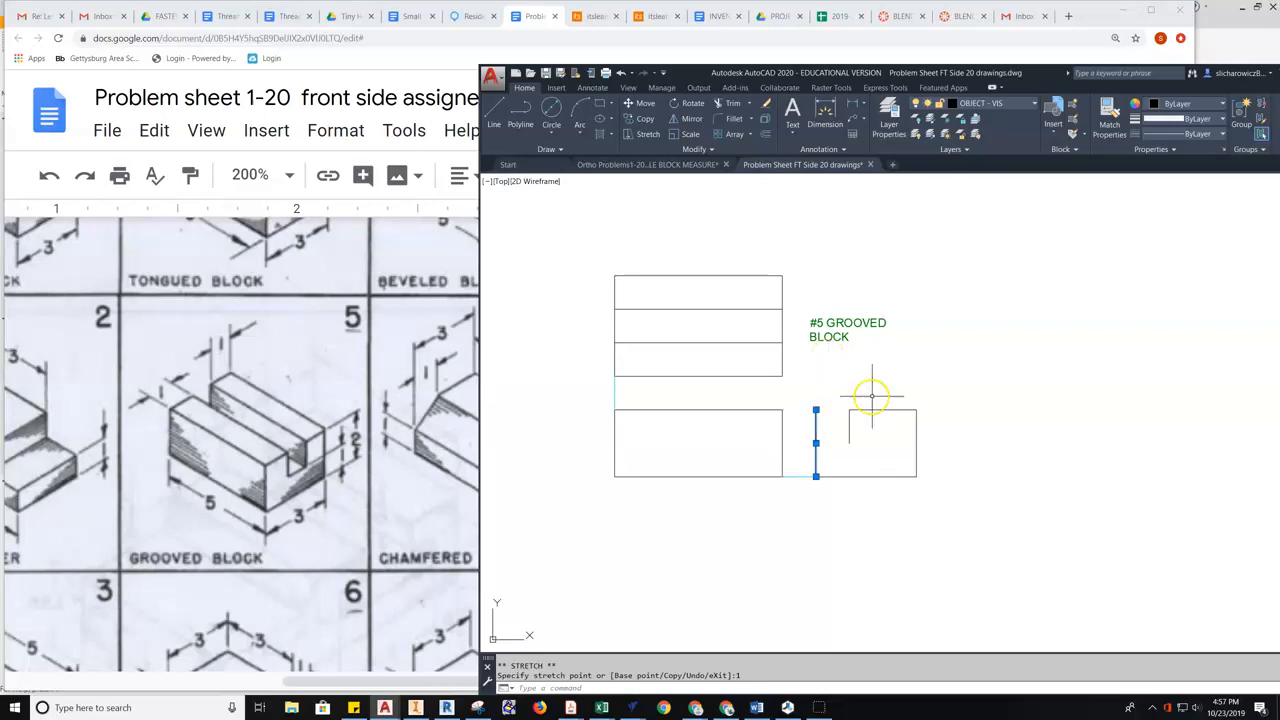
- Draw a short horizontal line from the extended vertical line's top
{"action": "left_click", "coordinate": [495, 115]}
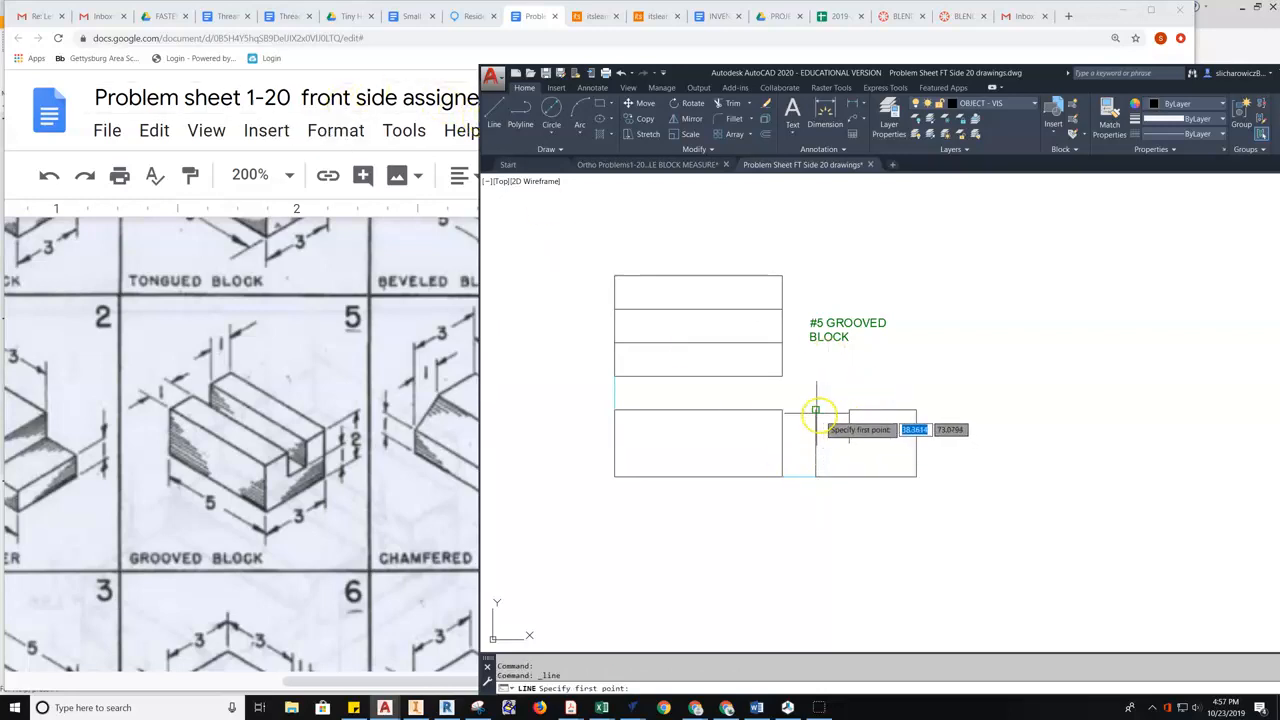
{"action": "left_click", "coordinate": [816, 409]}
{"action": "left_click", "coordinate": [850, 412]}
{"action": "key", "text": "Escape"}
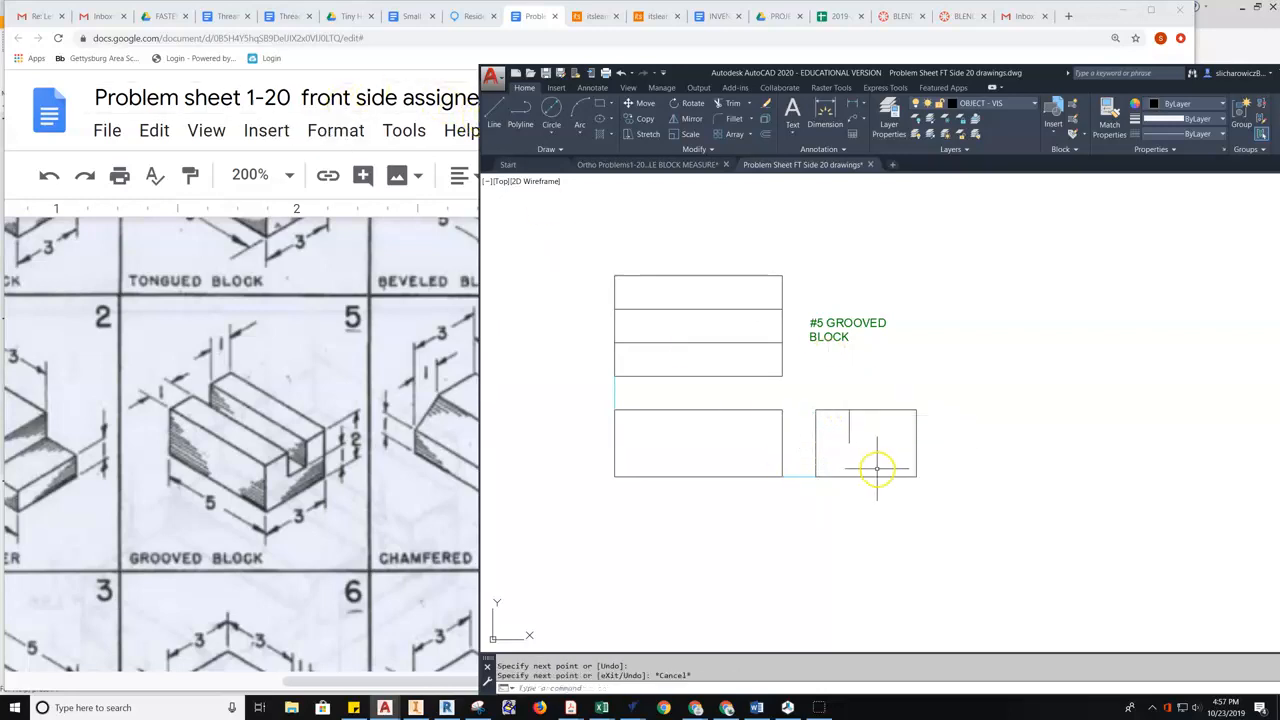
- Shorten the side view's top edge by 1 unit
{"action": "scroll", "coordinate": [860, 425], "scroll_direction": "up", "scroll_amount": 5}
{"action": "left_click", "coordinate": [886, 380]}
{"action": "left_click", "coordinate": [844, 392]}
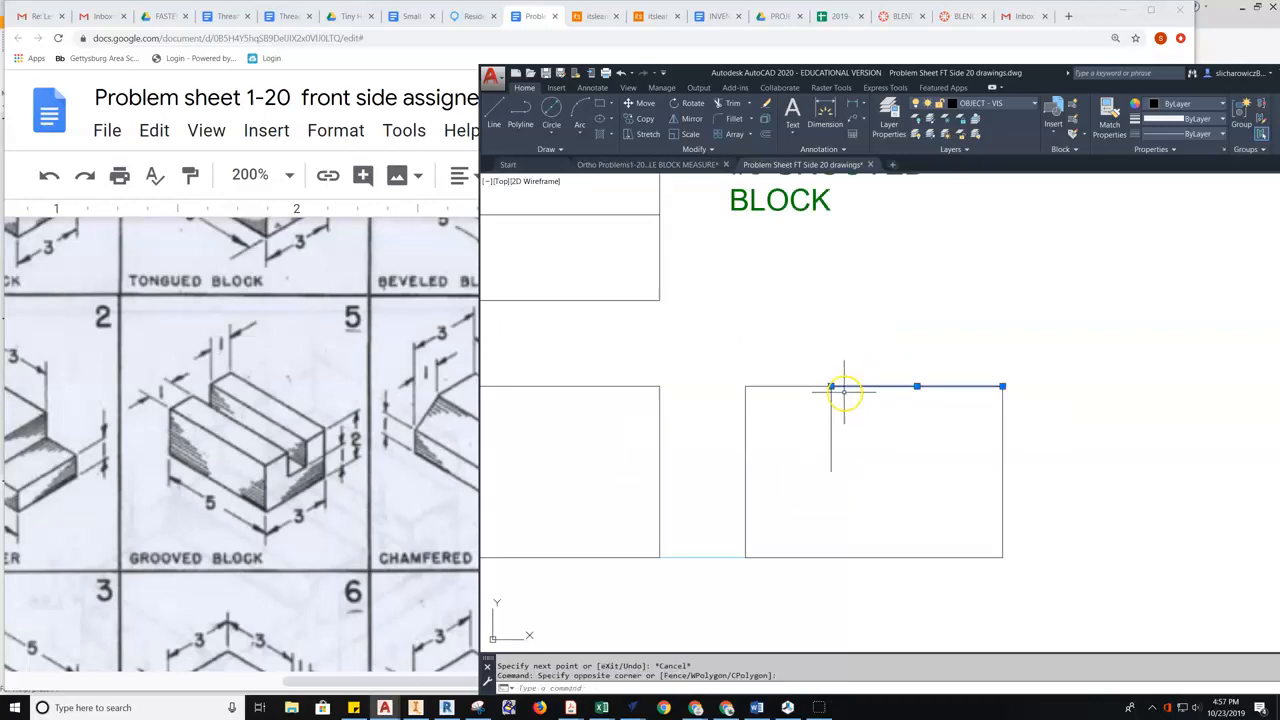
{"action": "left_click", "coordinate": [831, 386]}
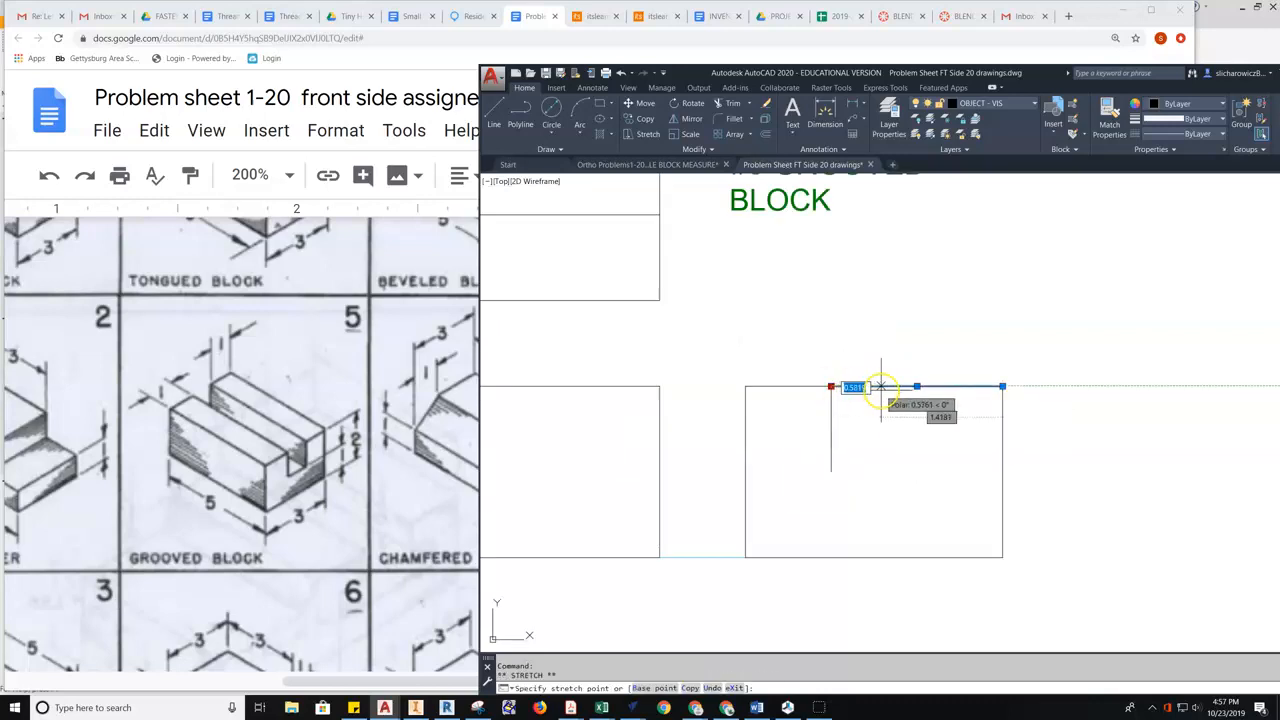
{"action": "type", "text": "1"}
{"action": "key", "text": "Return"}
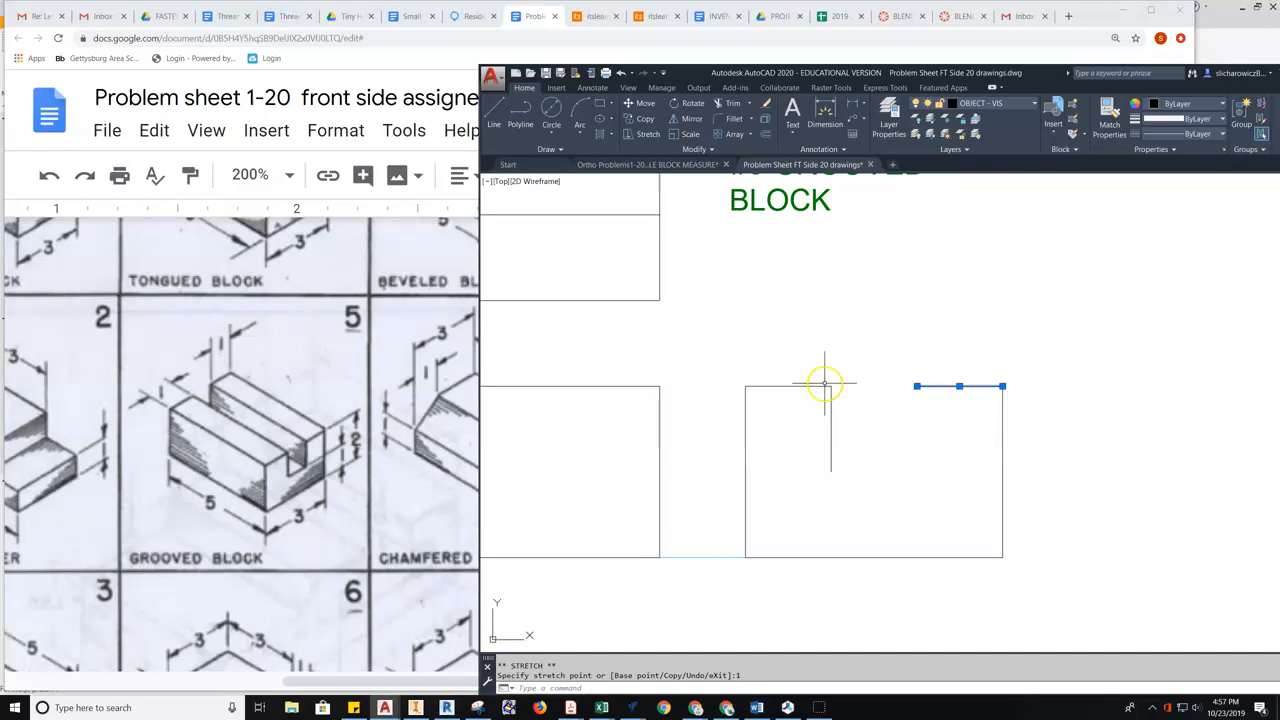
{"action": "key", "text": "Escape"}
- Draw the groove's side line from the shortened top edge down to the groove floor
{"action": "left_click", "coordinate": [493, 112]}
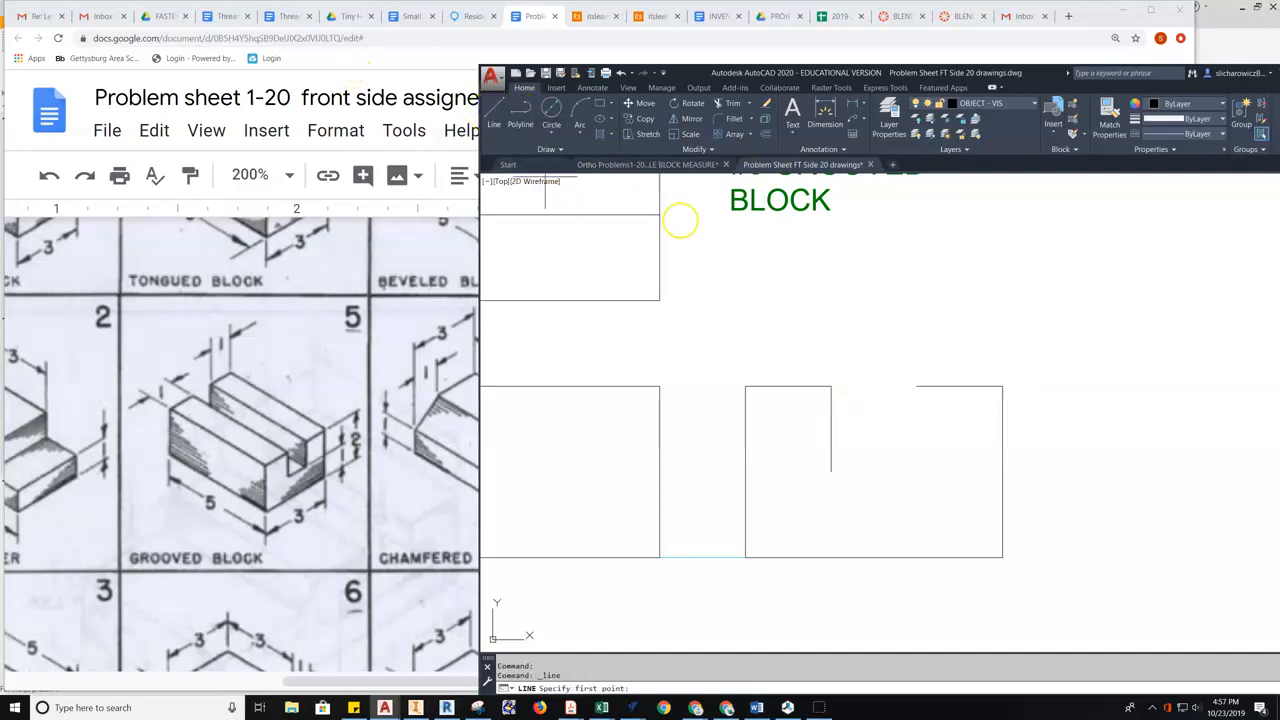
{"action": "left_click", "coordinate": [917, 387]}
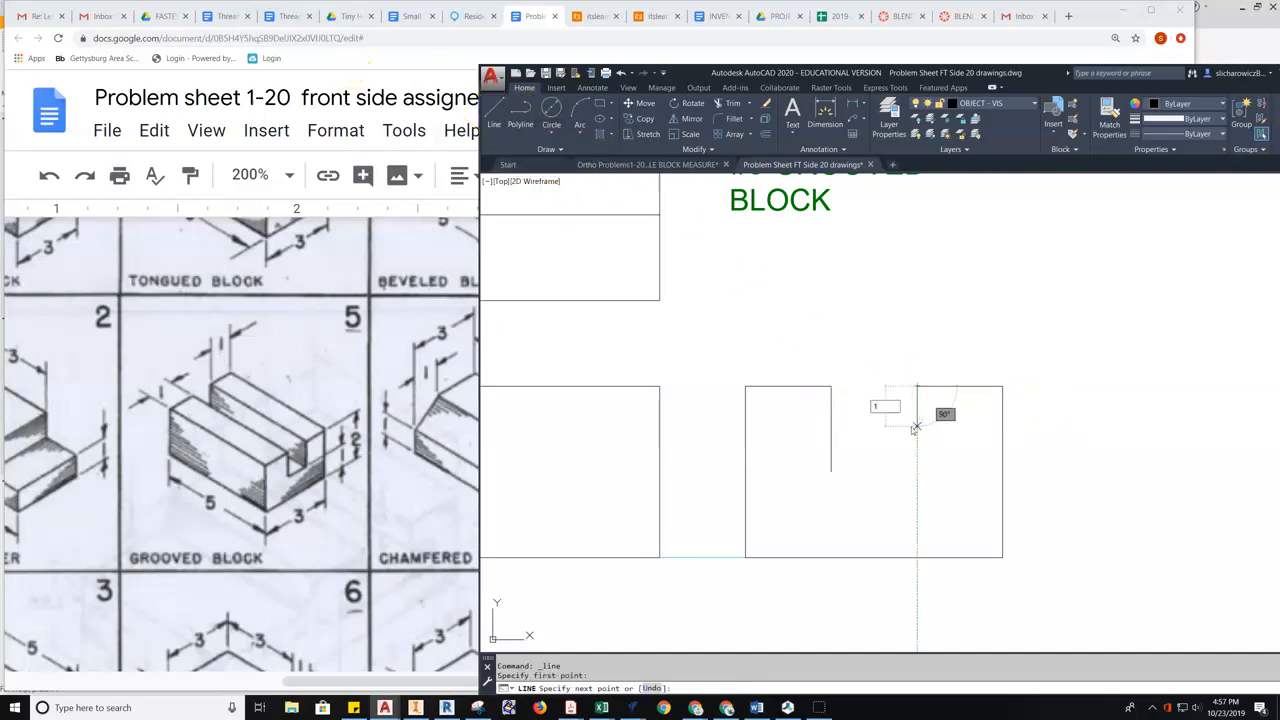
{"action": "left_click", "coordinate": [917, 471]}
- Draw the groove floor across to the left and reframe the three views
{"action": "left_click", "coordinate": [831, 471]}
{"action": "key", "text": "Escape"}
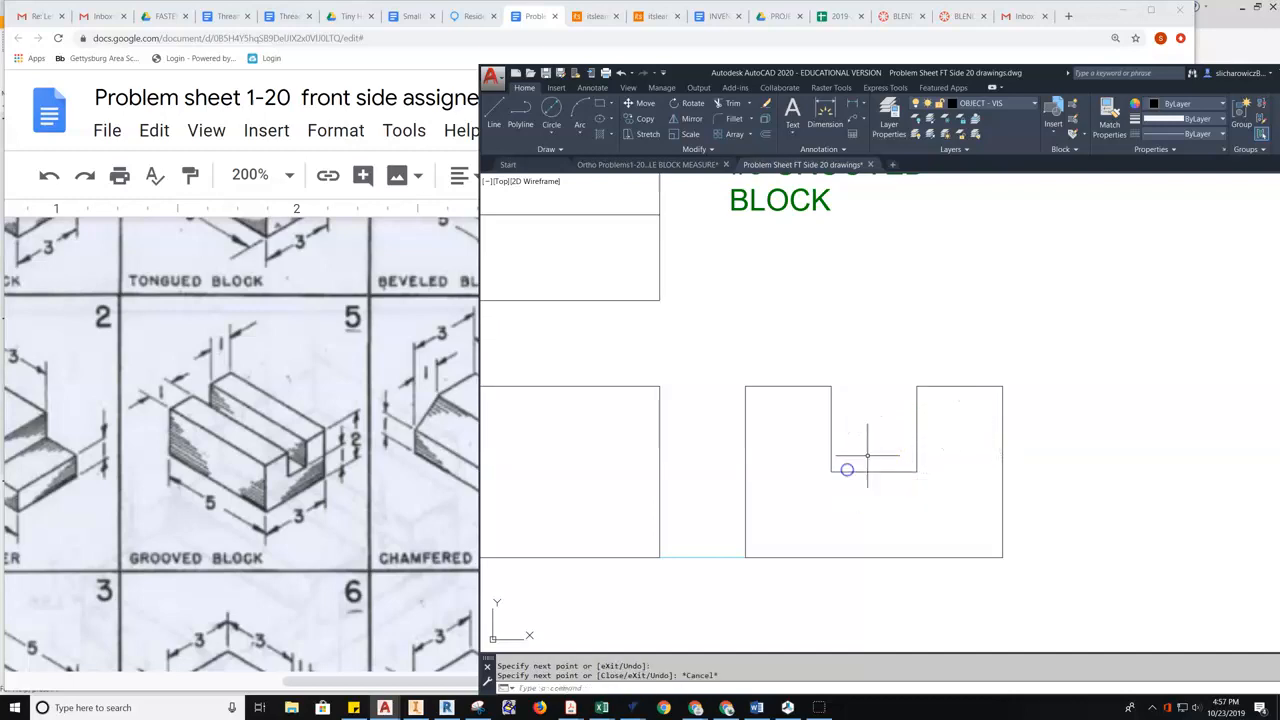
{"action": "scroll", "coordinate": [867, 456], "scroll_direction": "up", "scroll_amount": 3}
{"action": "scroll", "coordinate": [871, 414], "scroll_direction": "down", "scroll_amount": 6}
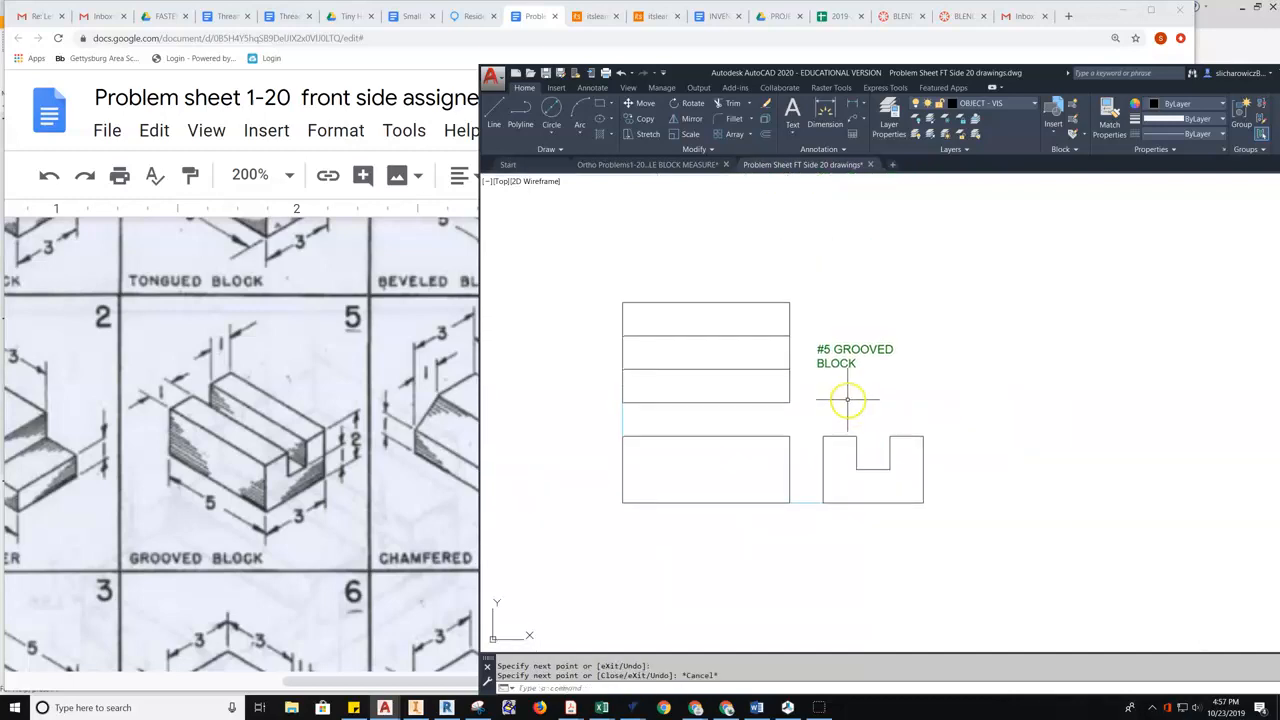
{"action": "scroll", "coordinate": [817, 436], "scroll_direction": "up", "scroll_amount": 2}
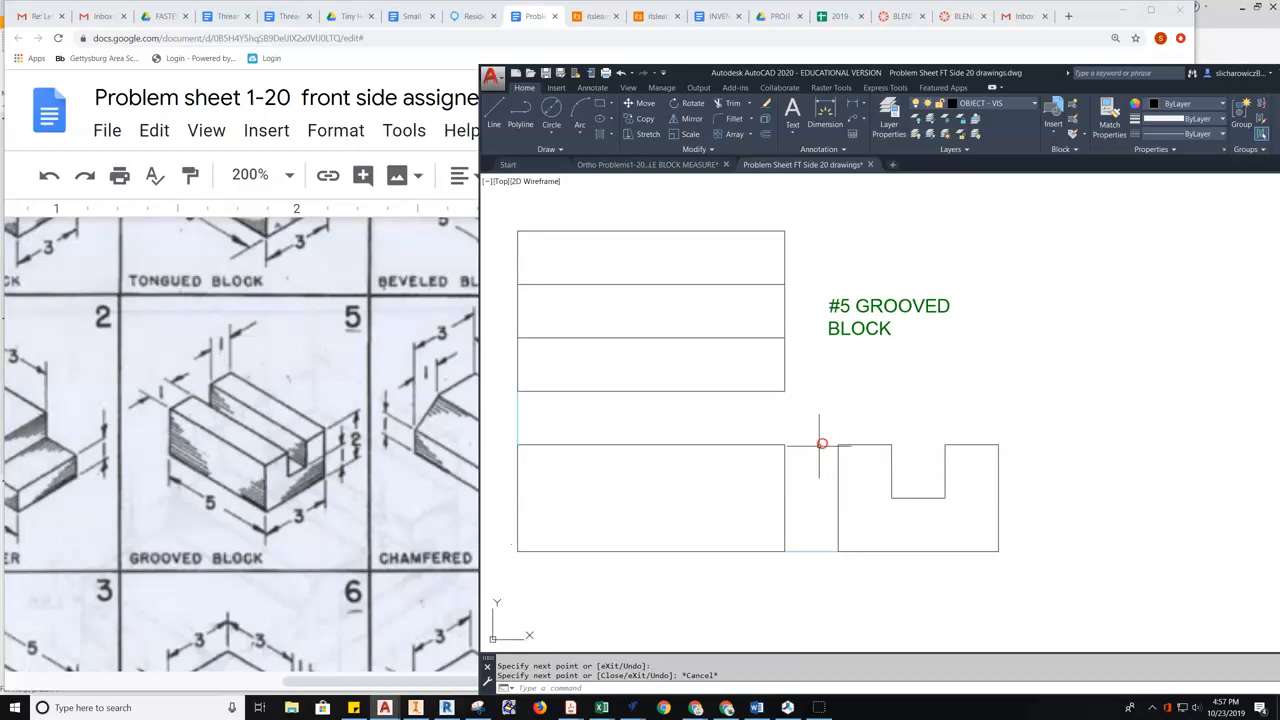
{"action": "middle_click_drag", "start_coordinate": [623, 503], "coordinate": [676, 503]}
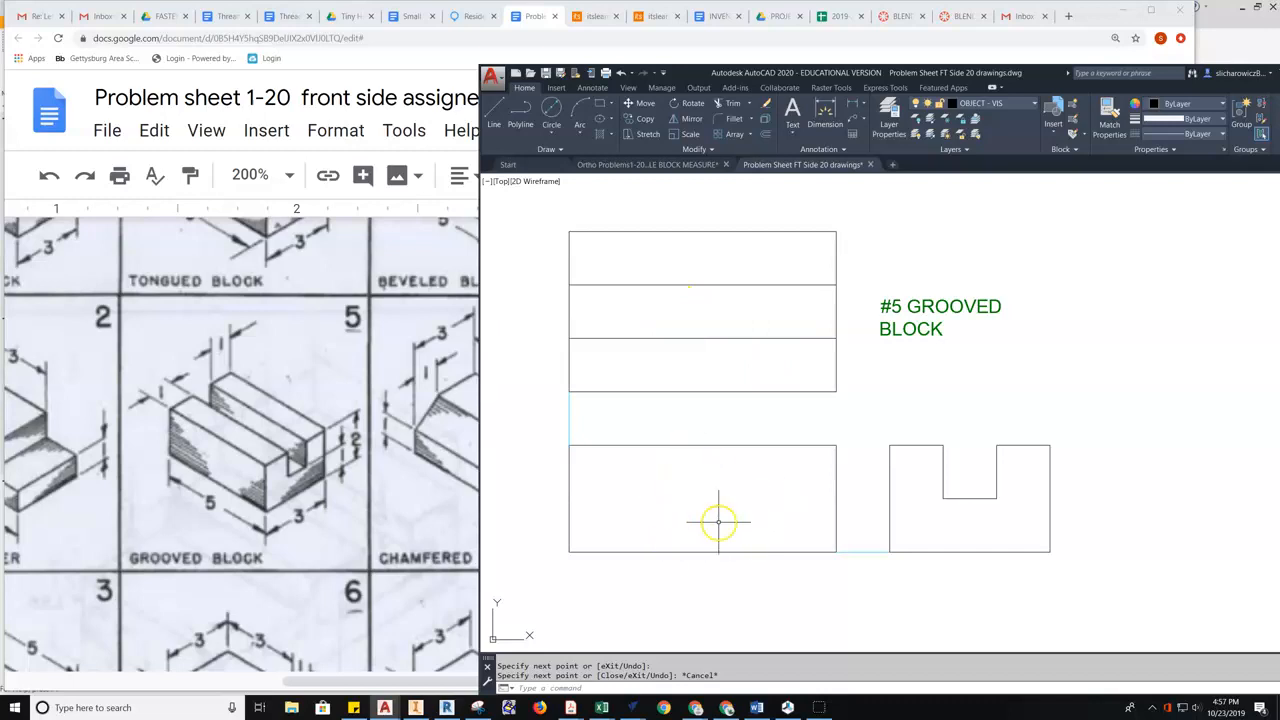
- On the HIDDEN layer, draw a line across the front view marking the groove depth
{"action": "left_click", "coordinate": [1027, 107]}
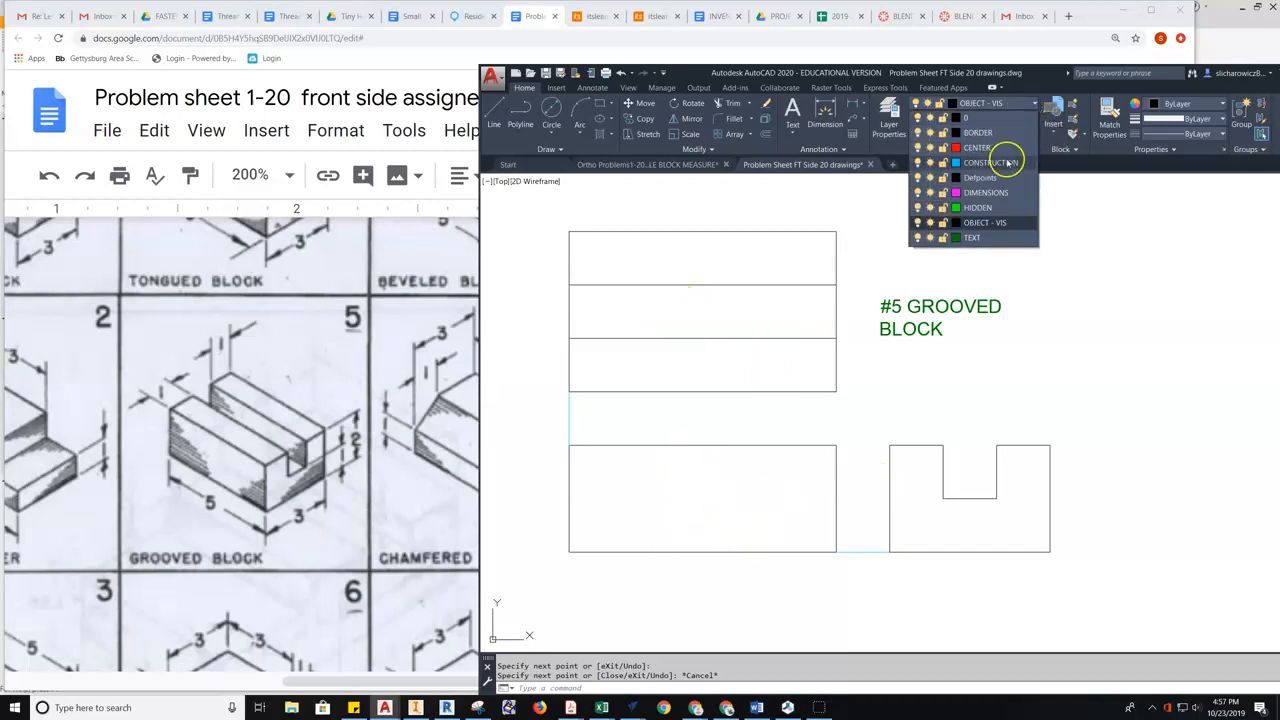
{"action": "left_click", "coordinate": [965, 205]}
{"action": "left_click", "coordinate": [500, 120]}
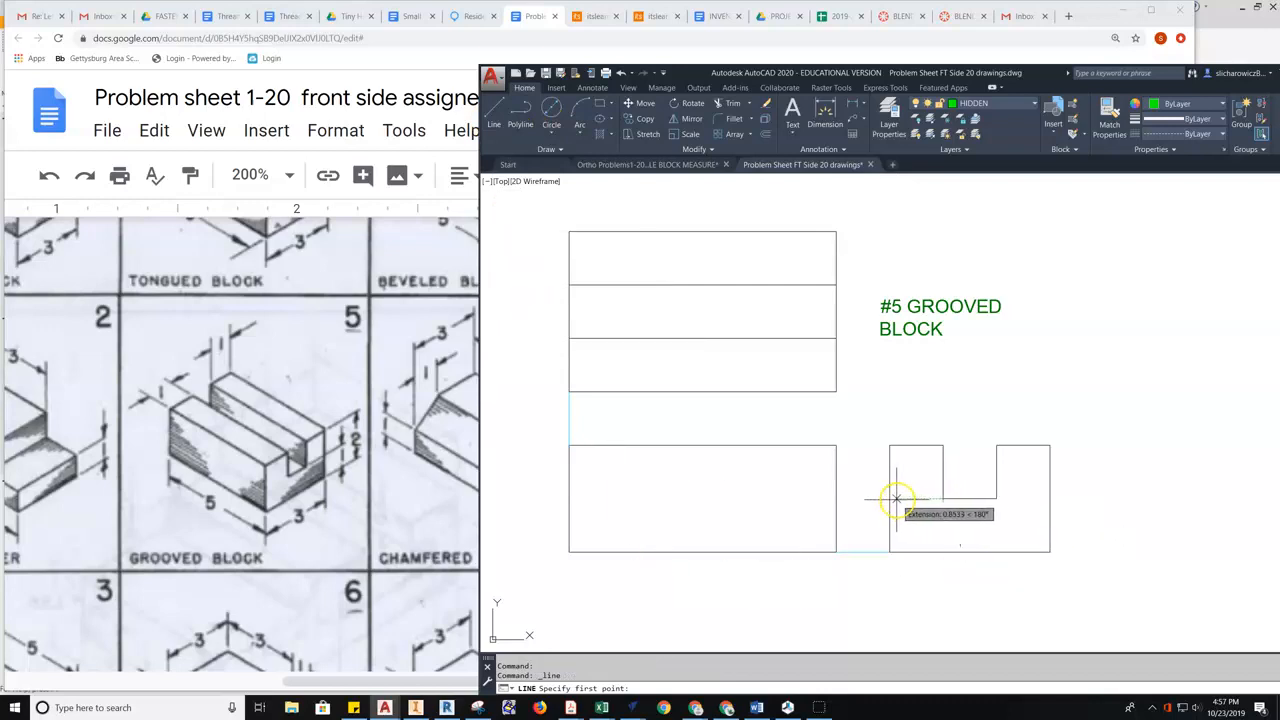
{"action": "left_click", "coordinate": [837, 497]}
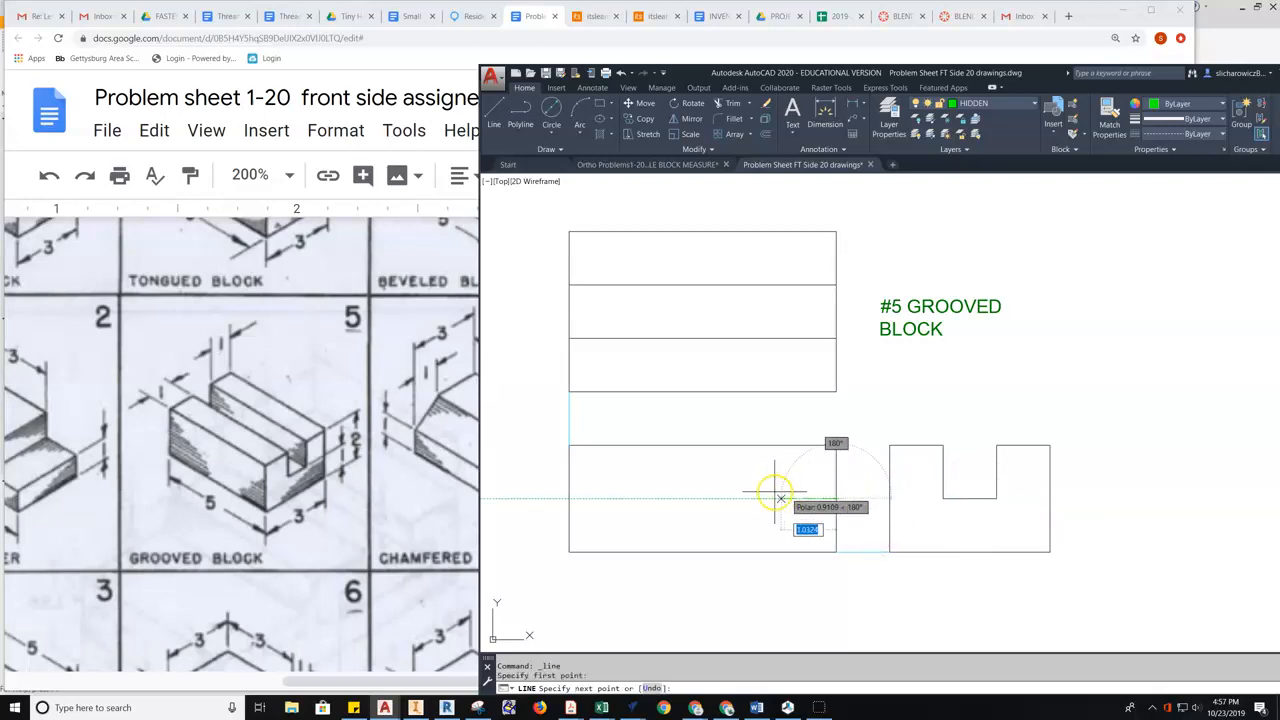
{"action": "left_click", "coordinate": [569, 497]}
{"action": "key", "text": "Escape"}
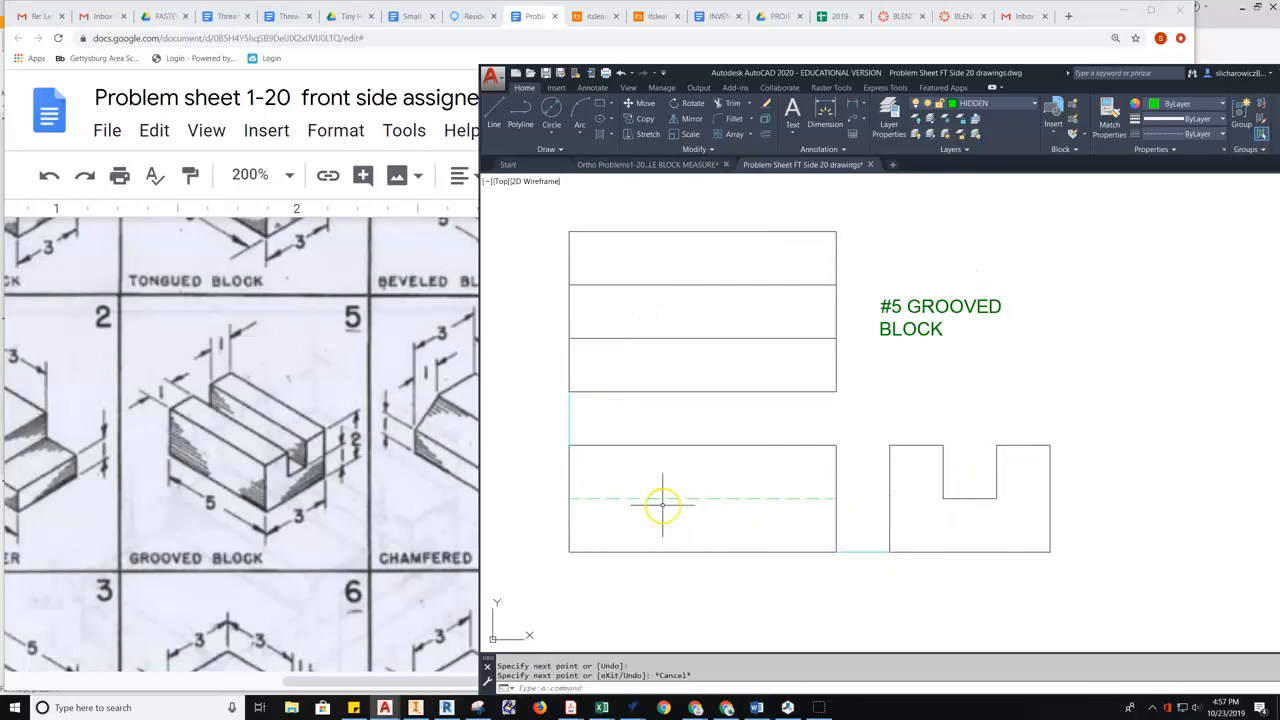
{"action": "left_click", "coordinate": [572, 497]}
{"action": "key", "text": "Escape"}
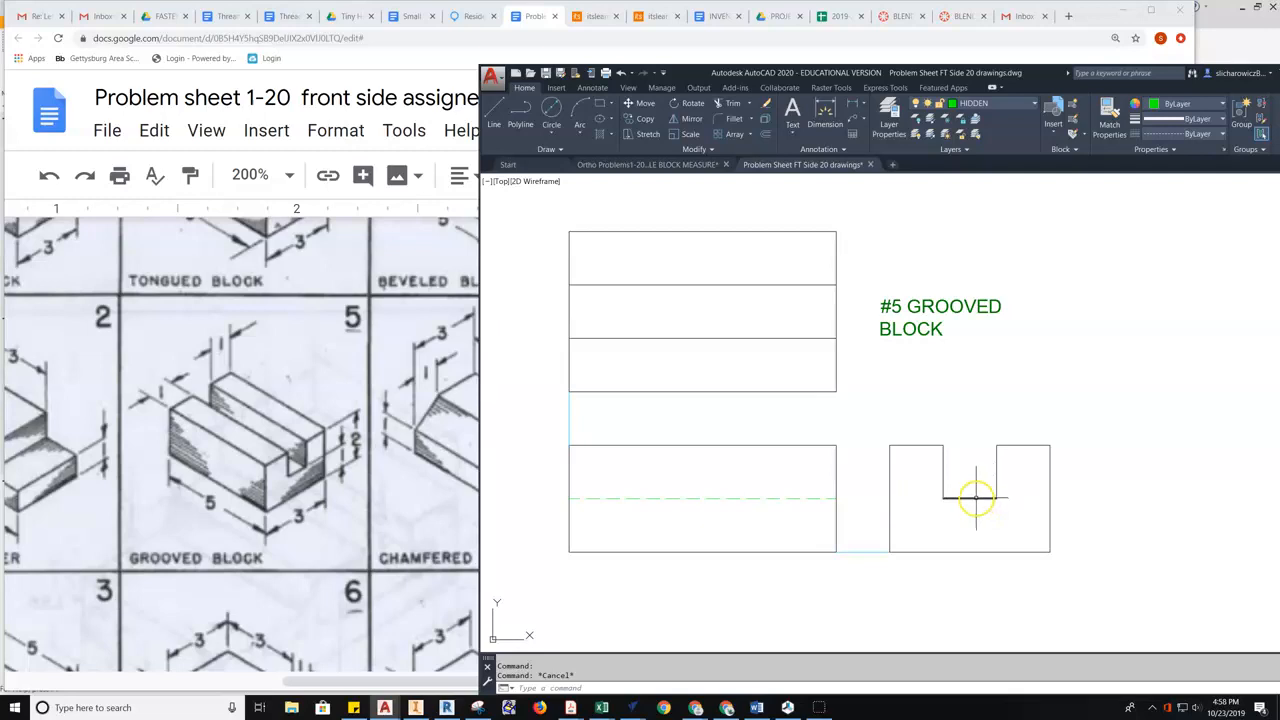
- Recentre the drawing and switch the current layer to CONSTRUCTION
{"action": "middle_click_drag", "start_coordinate": [777, 447], "coordinate": [763, 483]}
{"action": "scroll", "coordinate": [915, 429], "scroll_direction": "up", "scroll_amount": 2}
{"action": "scroll", "coordinate": [915, 429], "scroll_direction": "down", "scroll_amount": 2}
{"action": "middle_click_drag", "start_coordinate": [929, 429], "coordinate": [859, 419]}
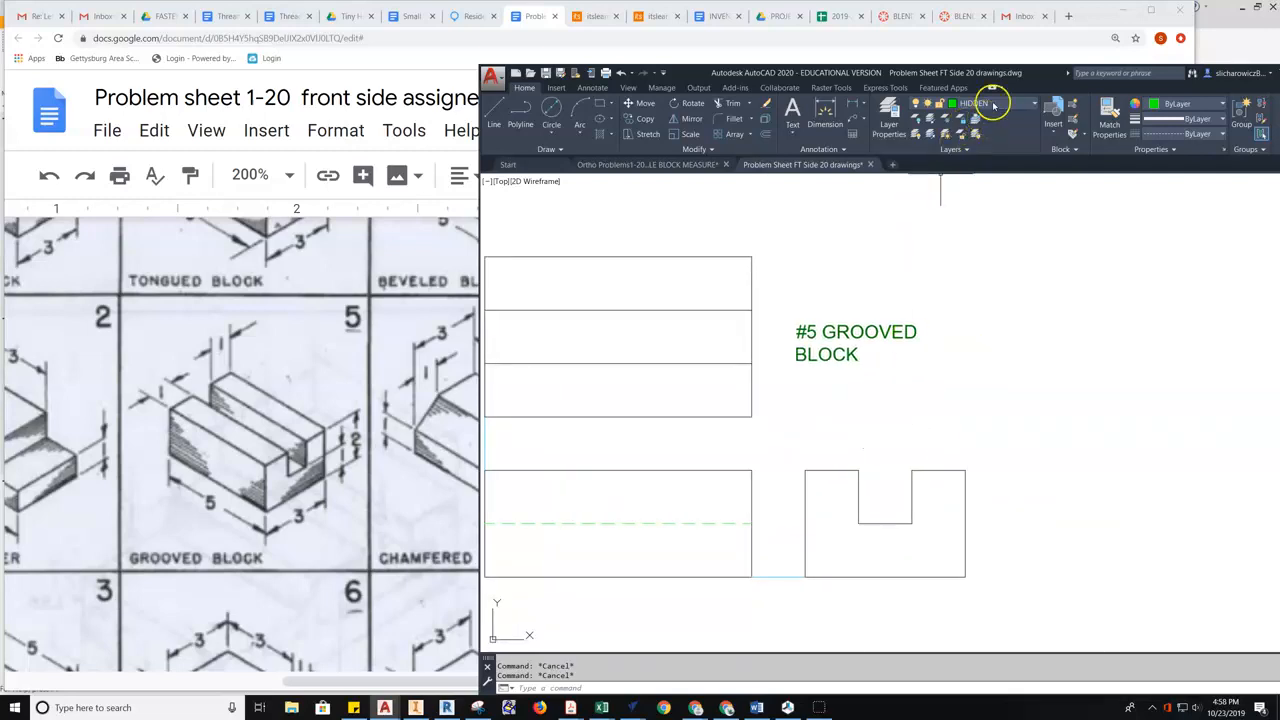
{"action": "middle_click_drag", "start_coordinate": [937, 281], "coordinate": [999, 285]}
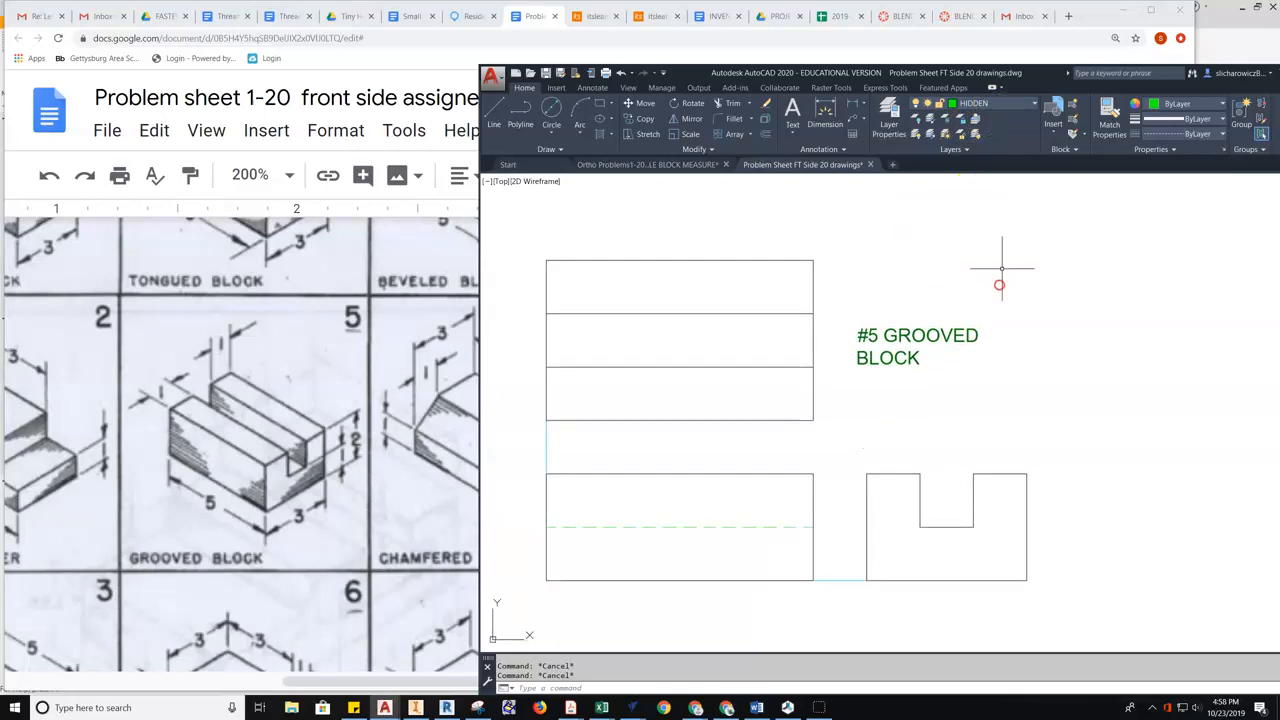
{"action": "left_click", "coordinate": [993, 108]}
{"action": "left_click", "coordinate": [986, 163]}
{"action": "left_click", "coordinate": [493, 112]}
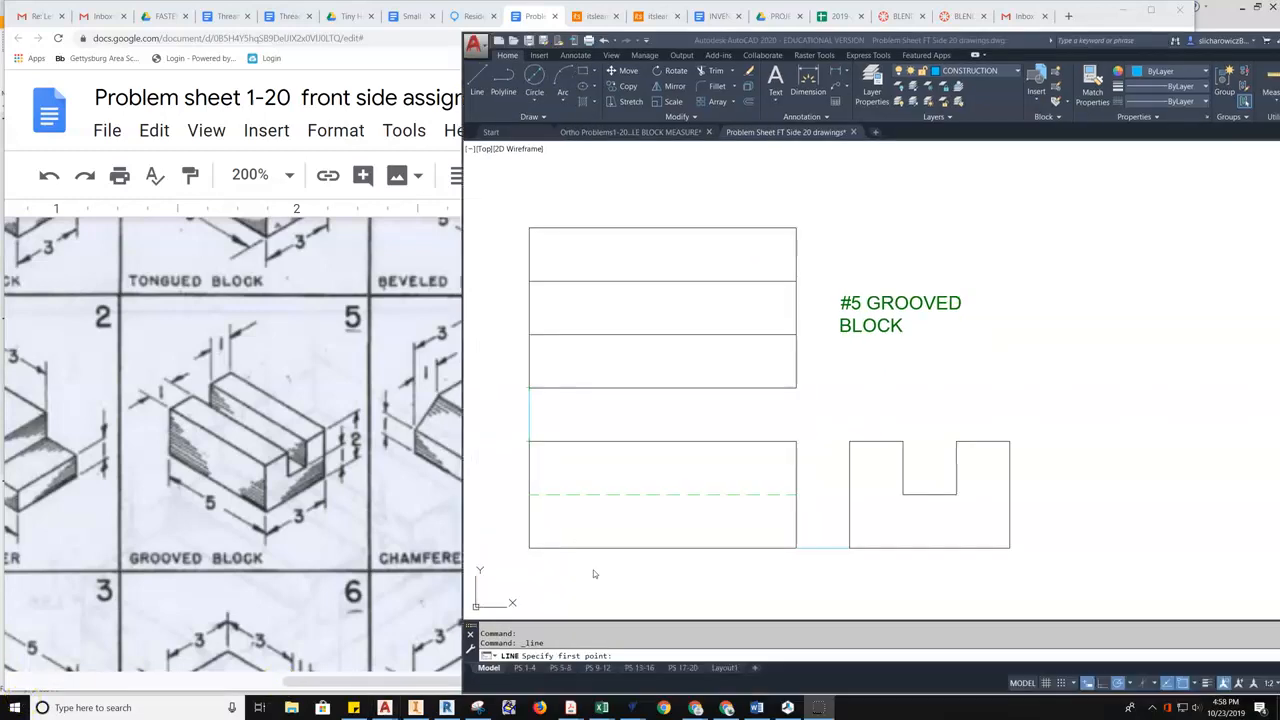
- Draw a horizontal construction line along the front view's top and a vertical one up its right edge
{"action": "left_click", "coordinate": [475, 86]}
{"action": "left_click", "coordinate": [529, 440]}
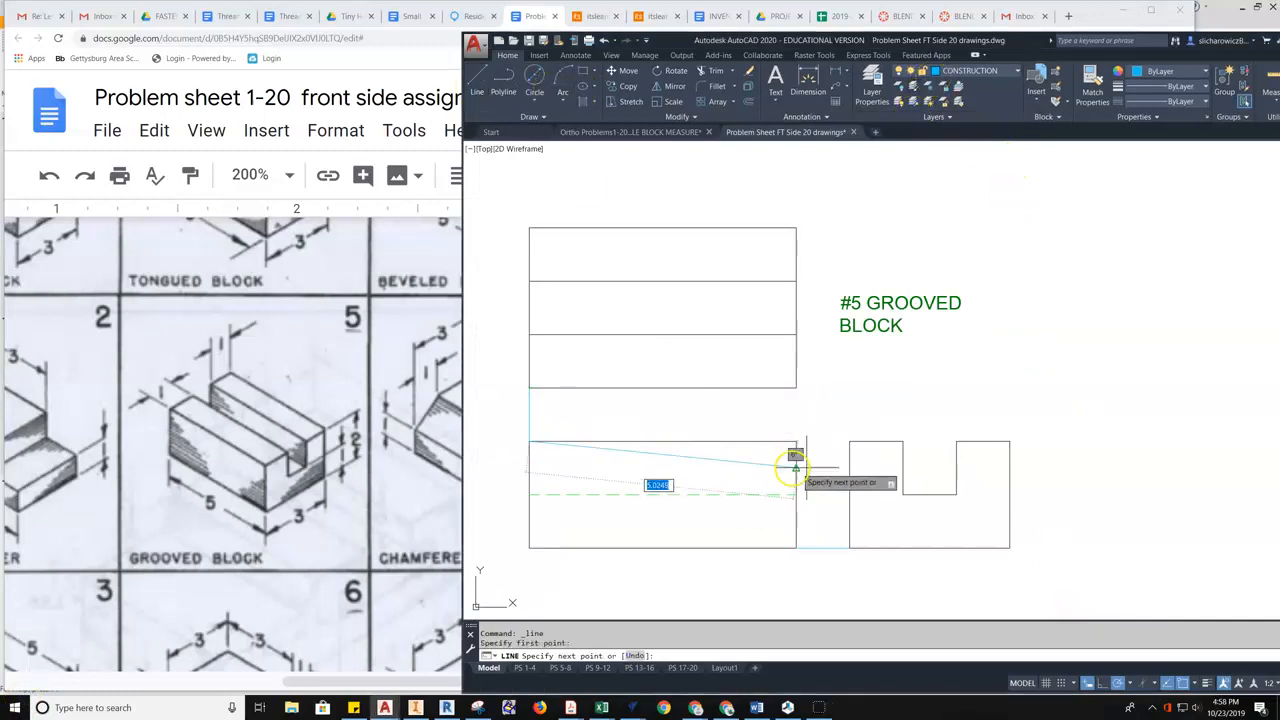
{"action": "left_click", "coordinate": [1040, 440]}
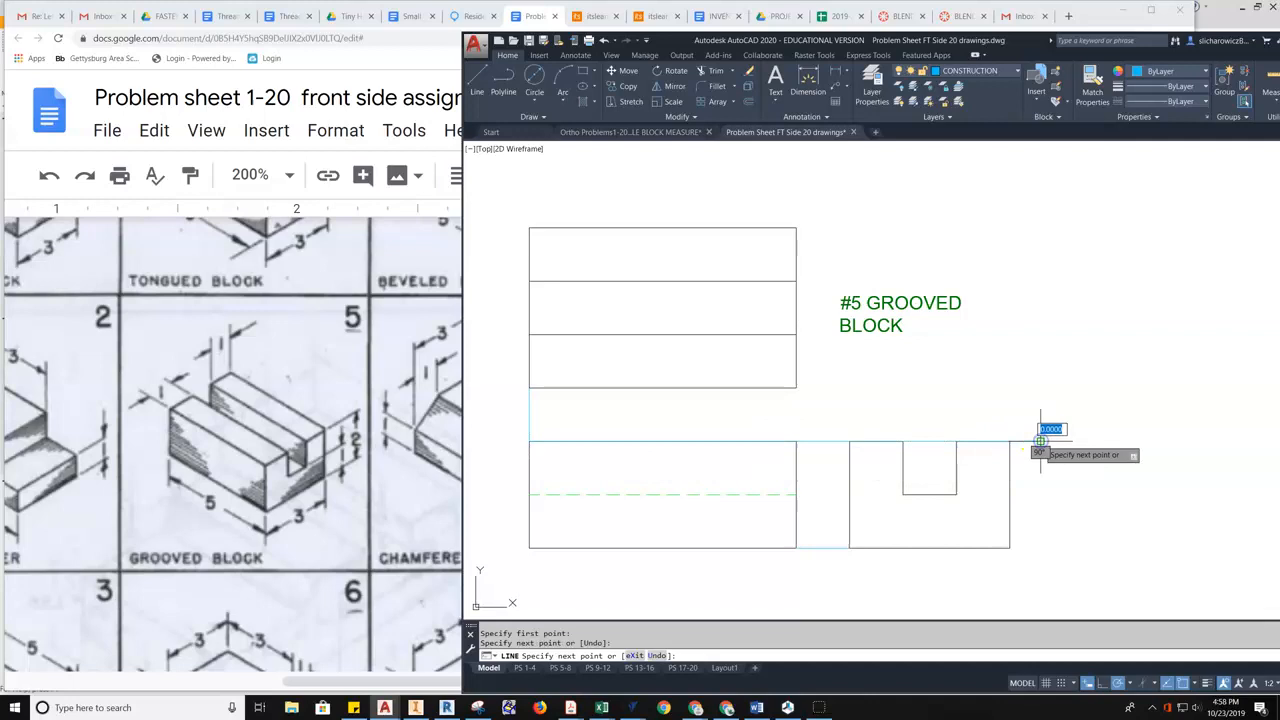
{"action": "key", "text": "Escape"}
{"action": "right_click", "coordinate": [1062, 334]}
{"action": "left_click", "coordinate": [1090, 340]}
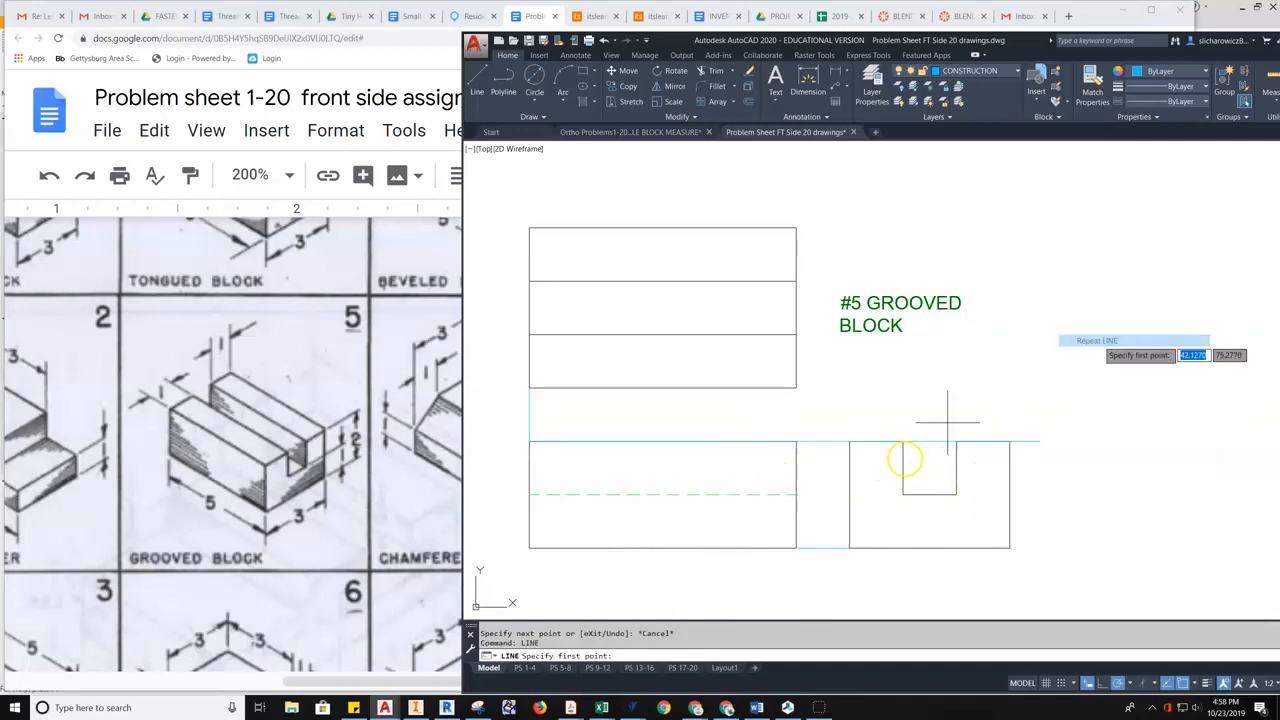
{"action": "left_click", "coordinate": [796, 548]}
{"action": "left_click", "coordinate": [796, 180]}
{"action": "key", "text": "Escape"}
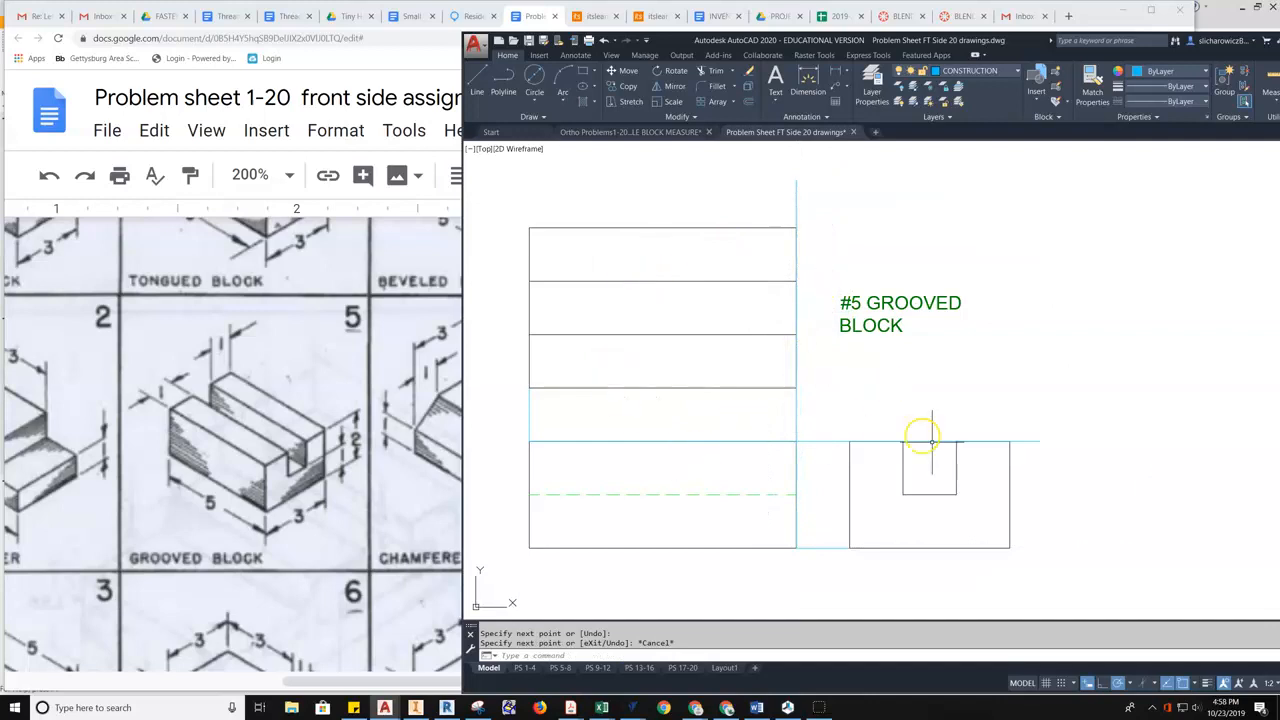
- Turn on lineweight display and begin a line at the front view's top-right corner
{"action": "left_click", "coordinate": [1205, 684]}
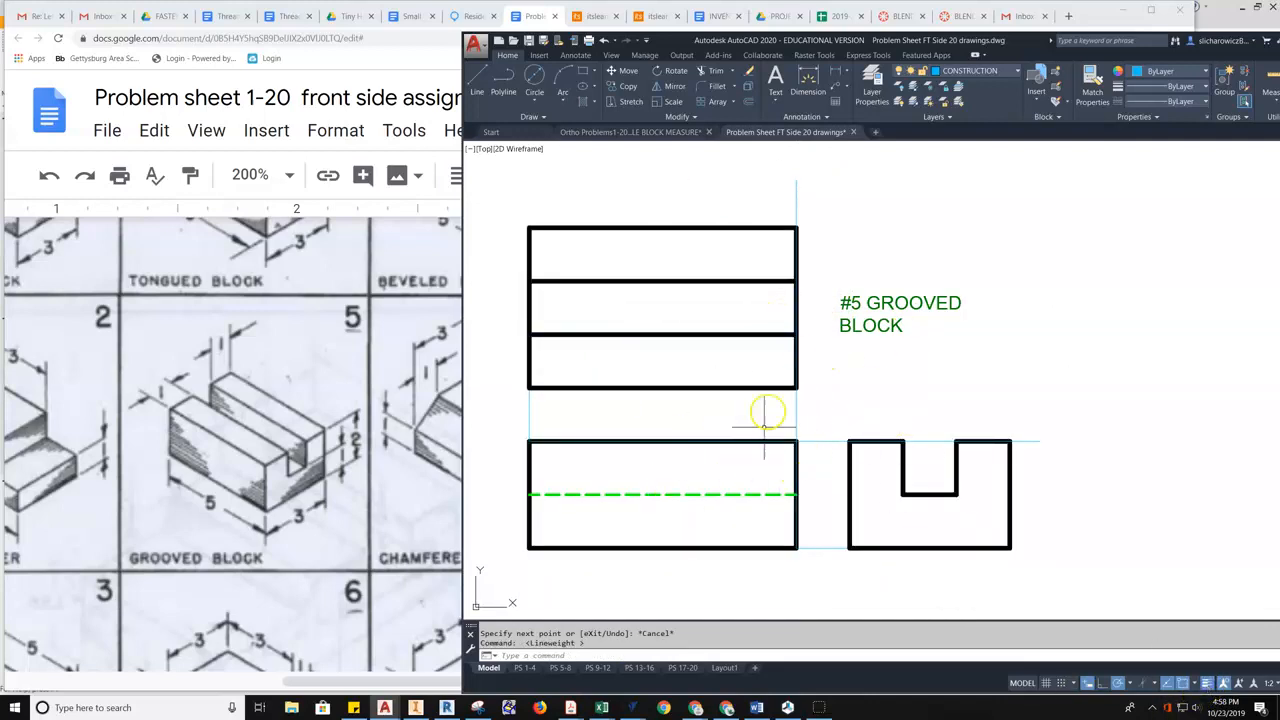
{"action": "left_click", "coordinate": [477, 80]}
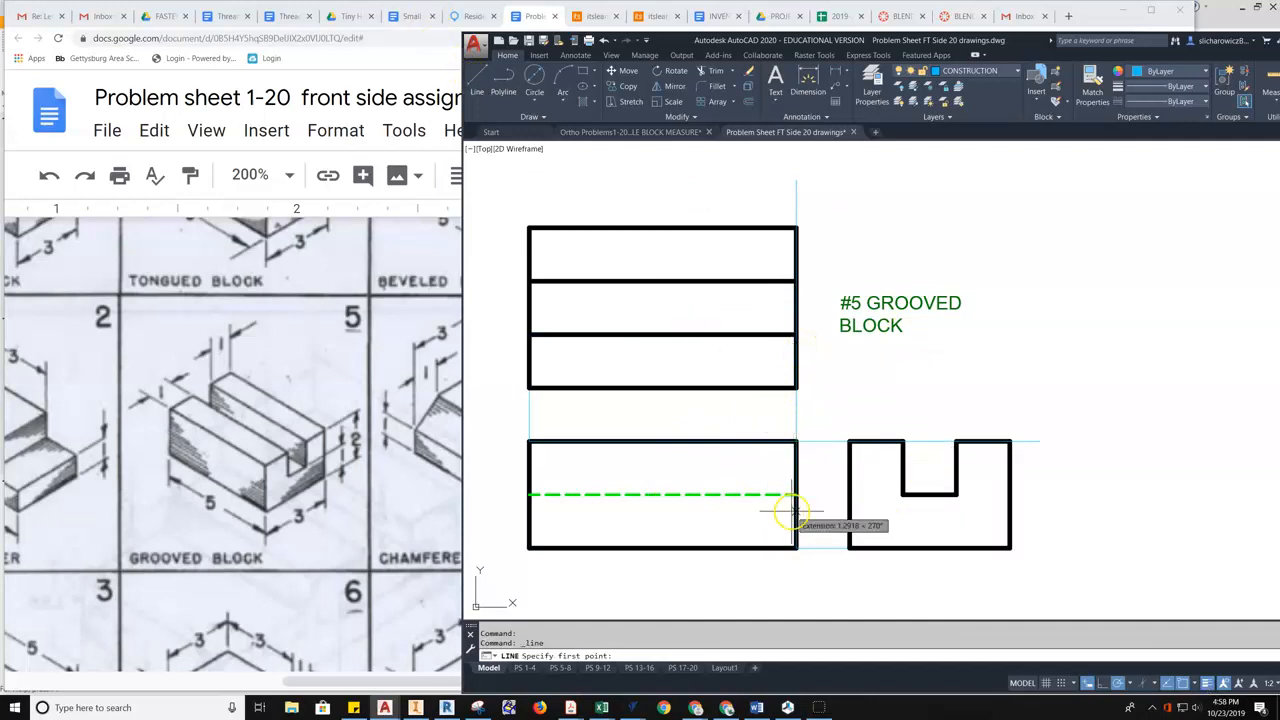
{"action": "left_click", "coordinate": [796, 441]}
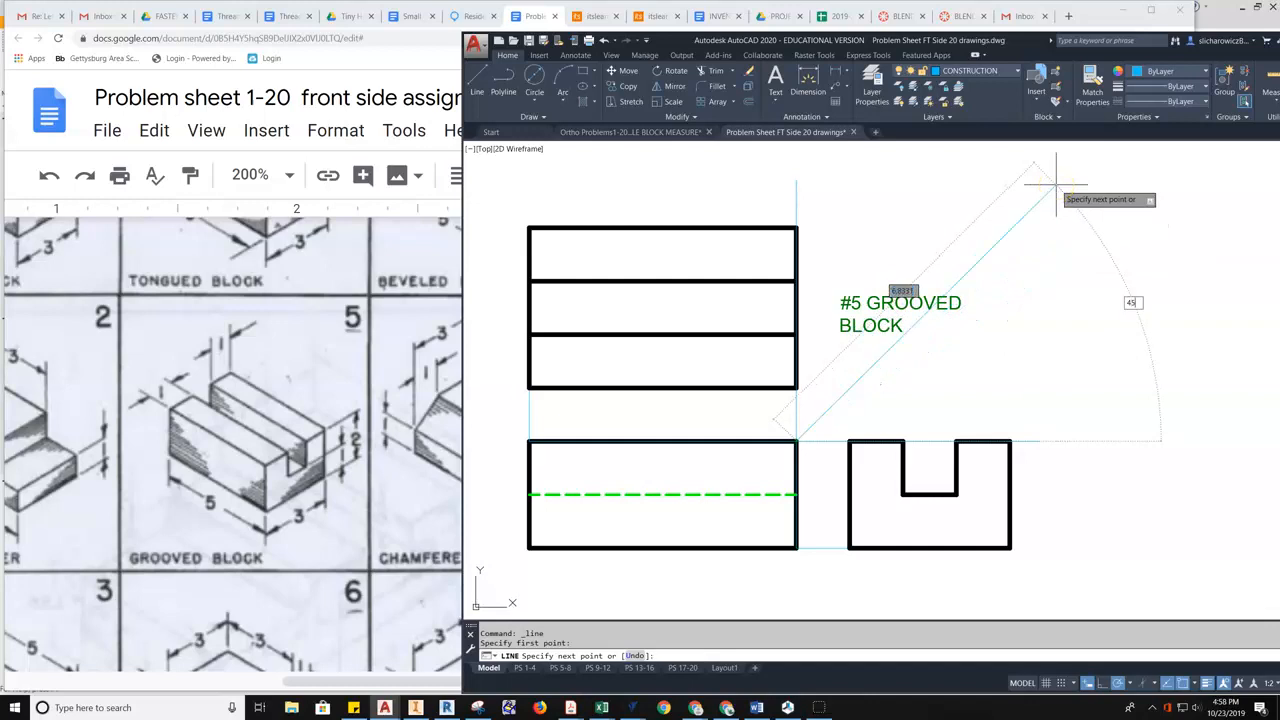
- Finish the miter line at a 45° angle
{"action": "type", "text": "45"}
{"action": "key", "text": "Return"}
{"action": "key", "text": "Escape"}
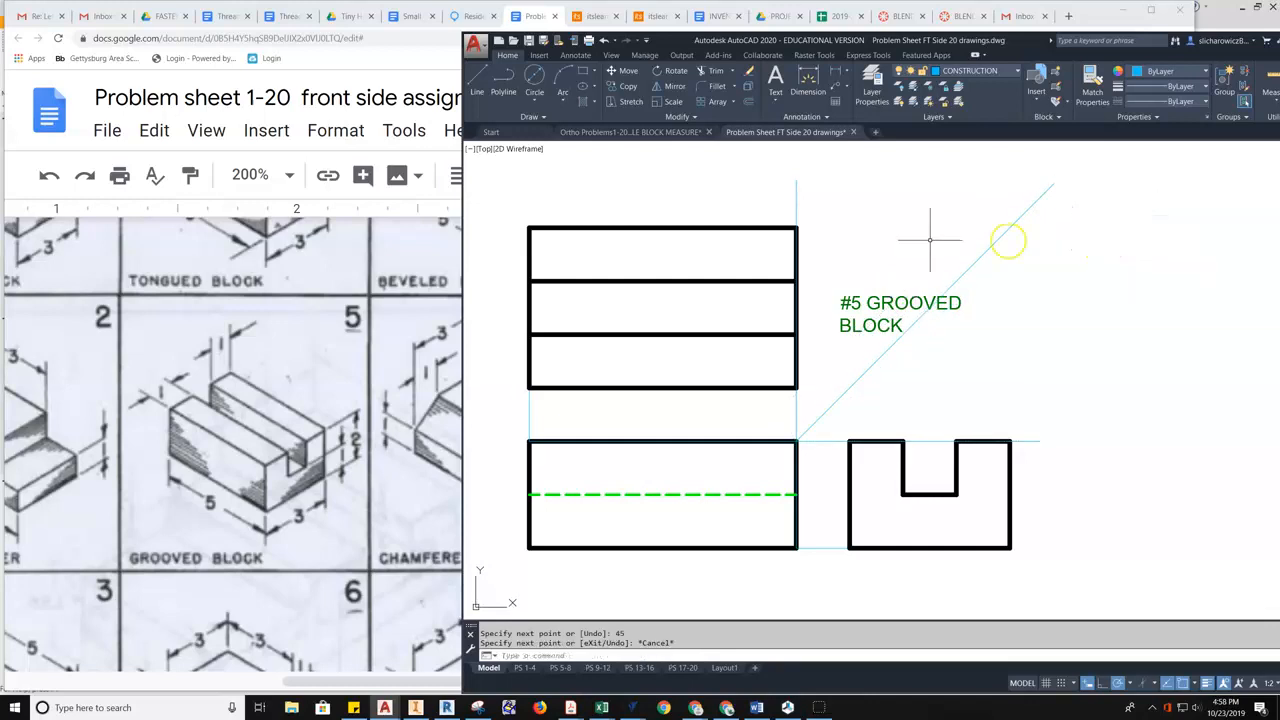
- Project the top view's bottom and top edges across the miter down to the side view's corners
{"action": "left_click", "coordinate": [477, 80]}
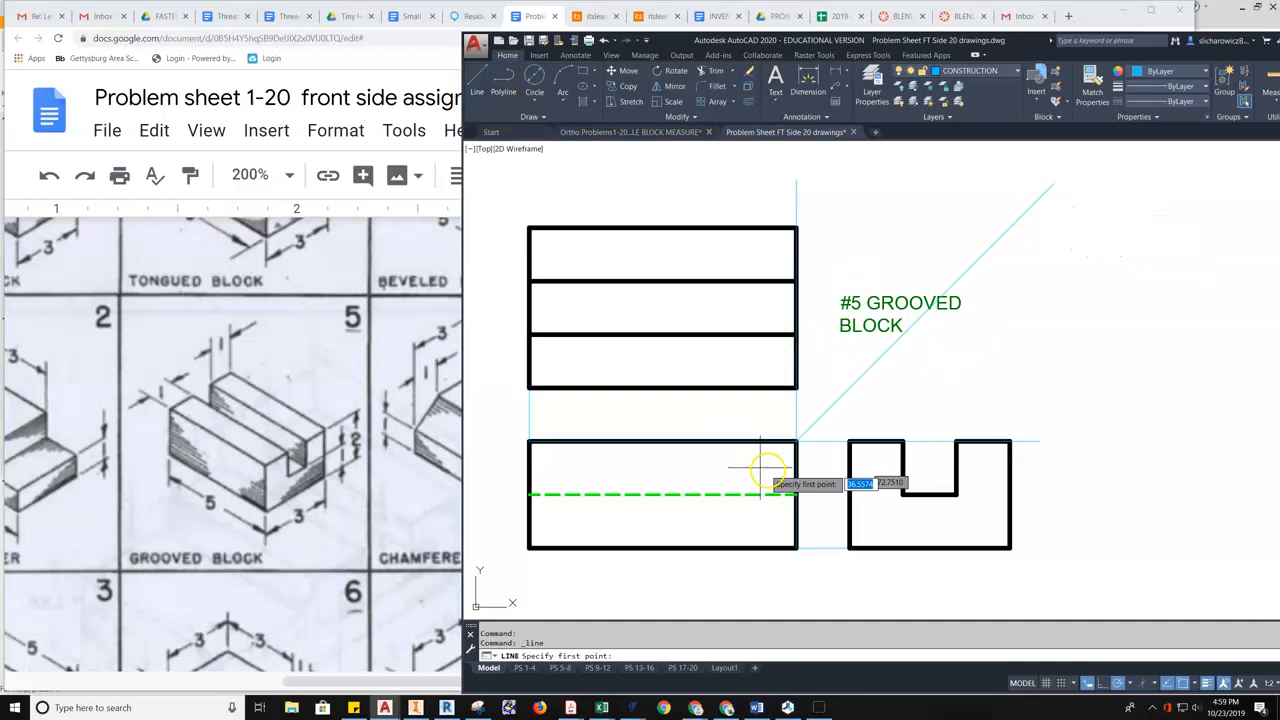
{"action": "left_click", "coordinate": [797, 388]}
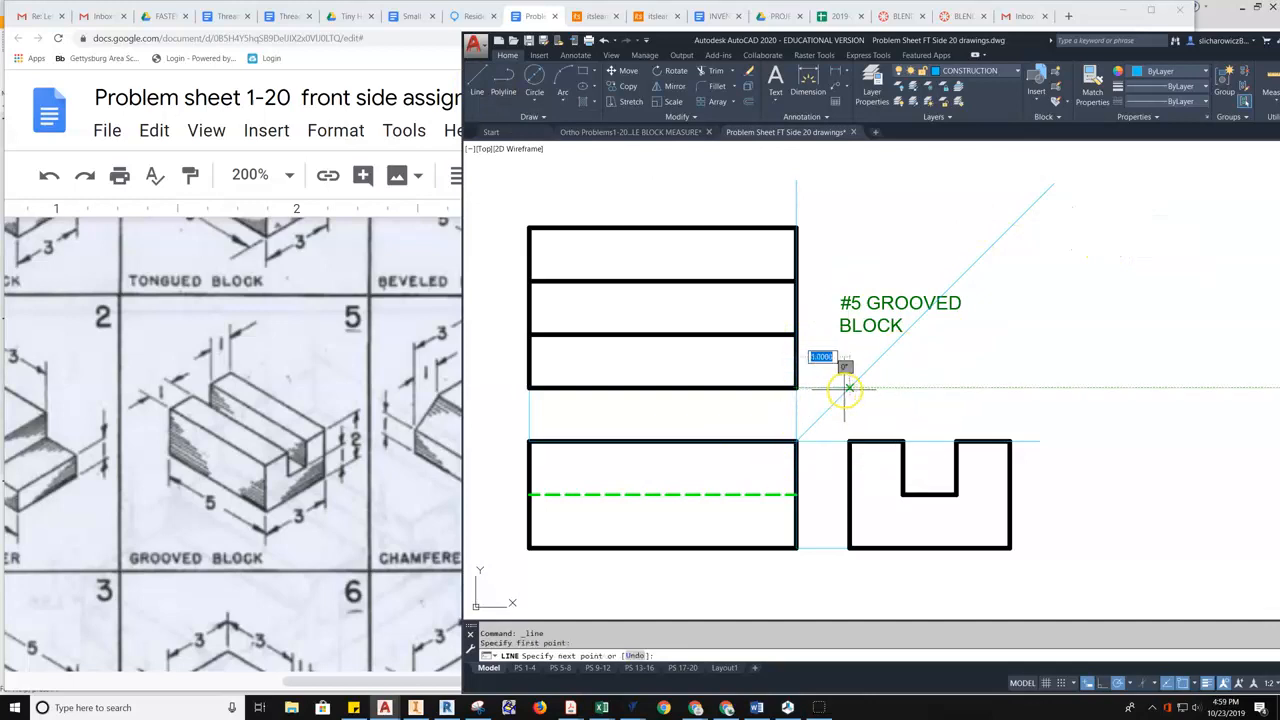
{"action": "left_click", "coordinate": [849, 388]}
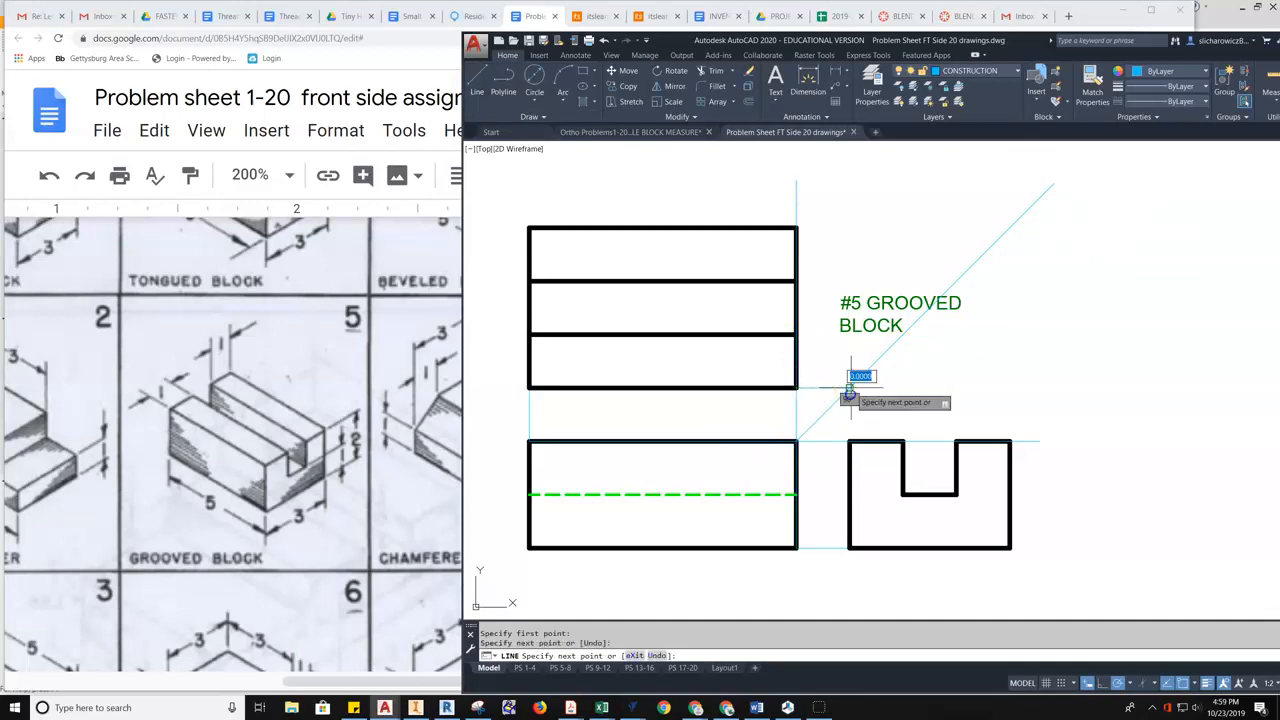
{"action": "left_click", "coordinate": [850, 441]}
{"action": "key", "text": "Escape"}
{"action": "right_click", "coordinate": [984, 336]}
{"action": "left_click", "coordinate": [994, 345]}
{"action": "left_click", "coordinate": [797, 228]}
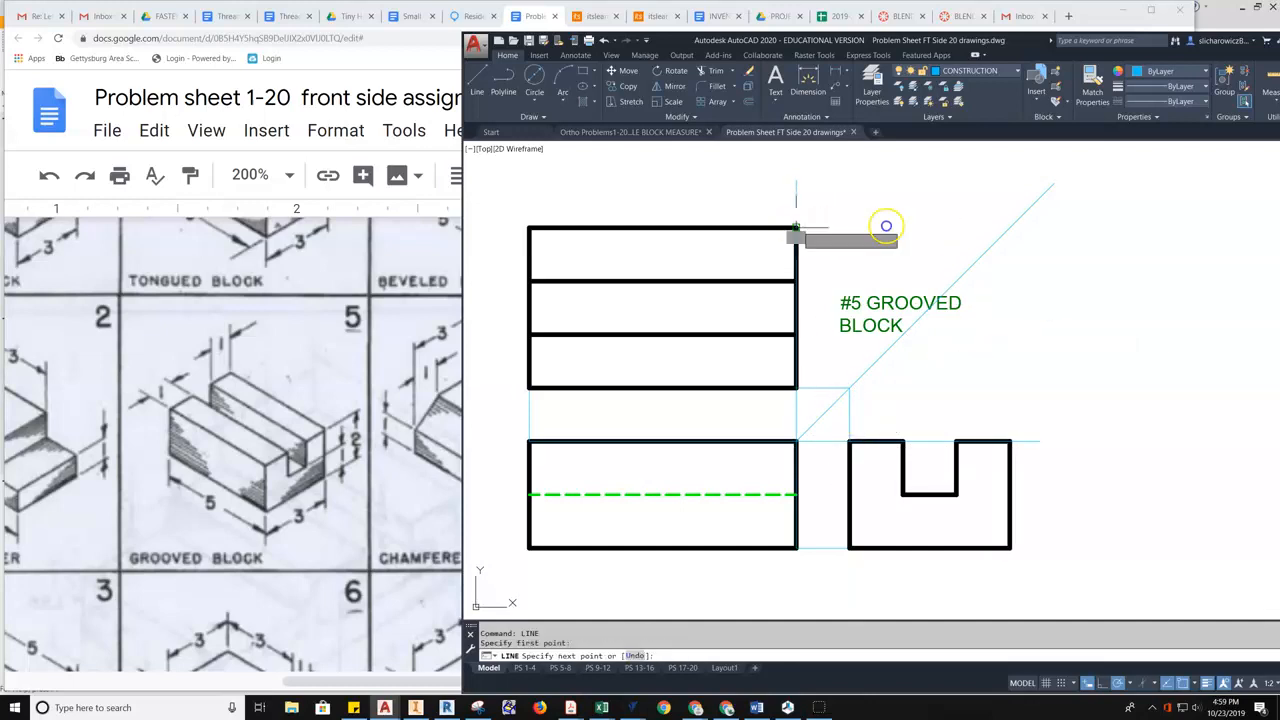
{"action": "left_click", "coordinate": [1008, 228]}
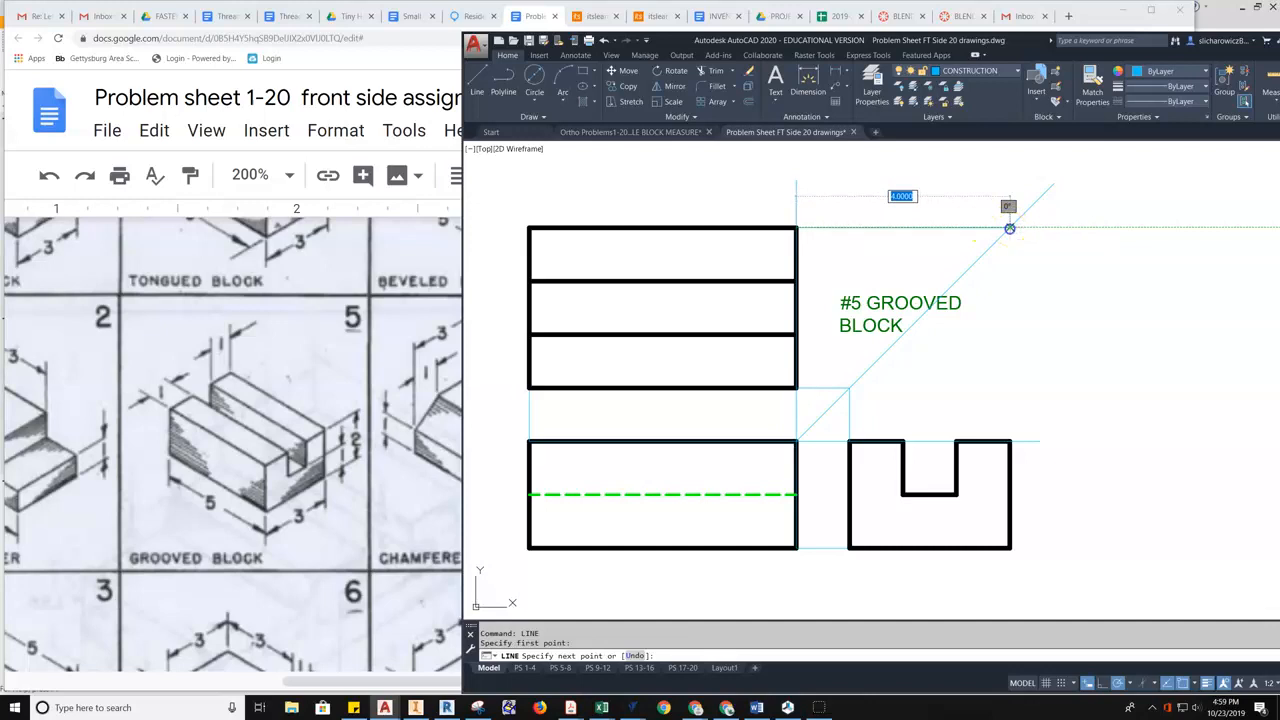
{"action": "left_click", "coordinate": [1010, 440]}
{"action": "key", "text": "Escape"}
{"action": "right_click", "coordinate": [1052, 352]}
{"action": "left_click", "coordinate": [1075, 360]}
{"action": "key", "text": "Escape"}
- Move the #5 GROOVED BLOCK label up above the miter area
{"action": "left_click", "coordinate": [888, 302]}
{"action": "left_click", "coordinate": [838, 292]}
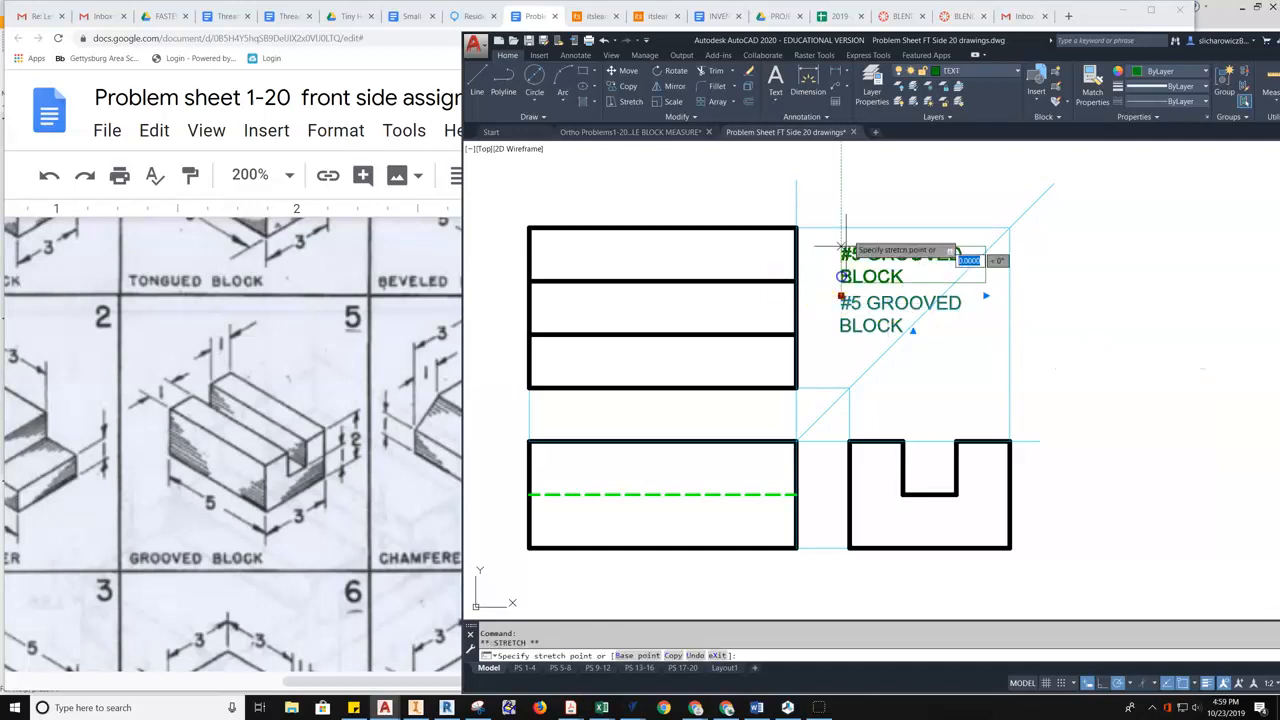
{"action": "left_click", "coordinate": [832, 178]}
{"action": "key", "text": "Escape"}
- Project the top view's two groove edges across the miter down to the side view's groove
{"action": "left_click", "coordinate": [478, 76]}
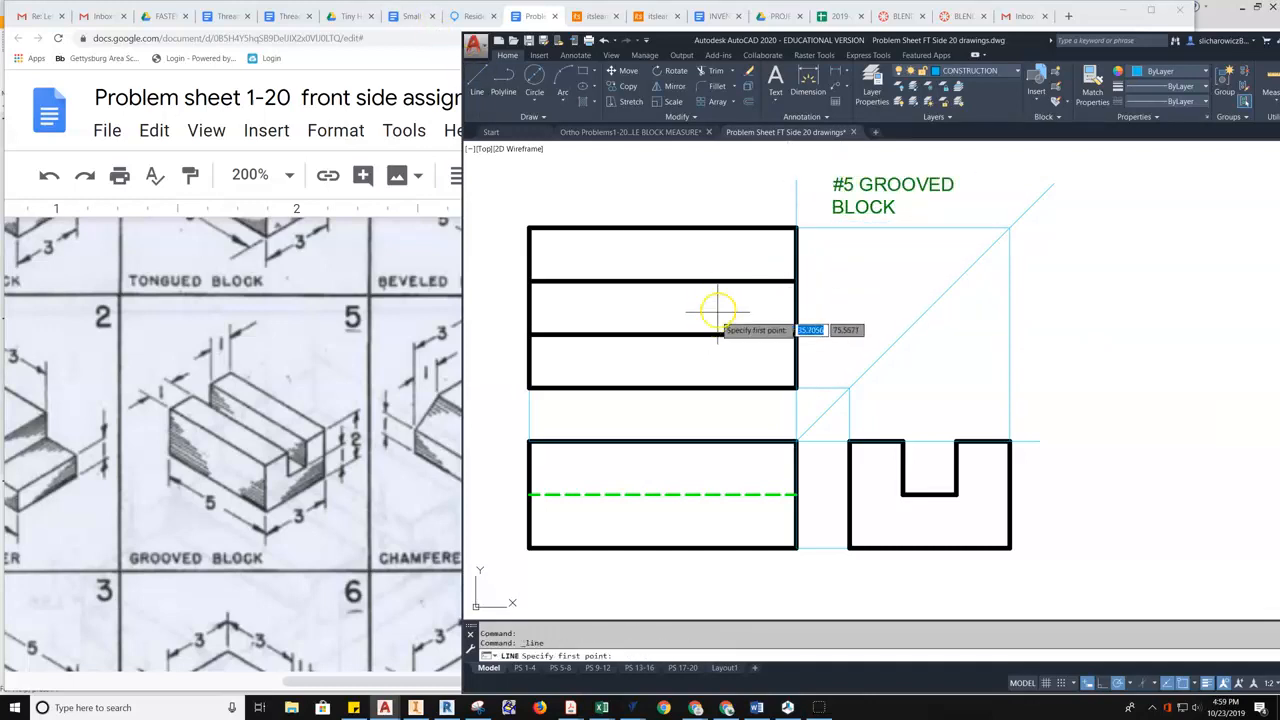
{"action": "left_click", "coordinate": [797, 282]}
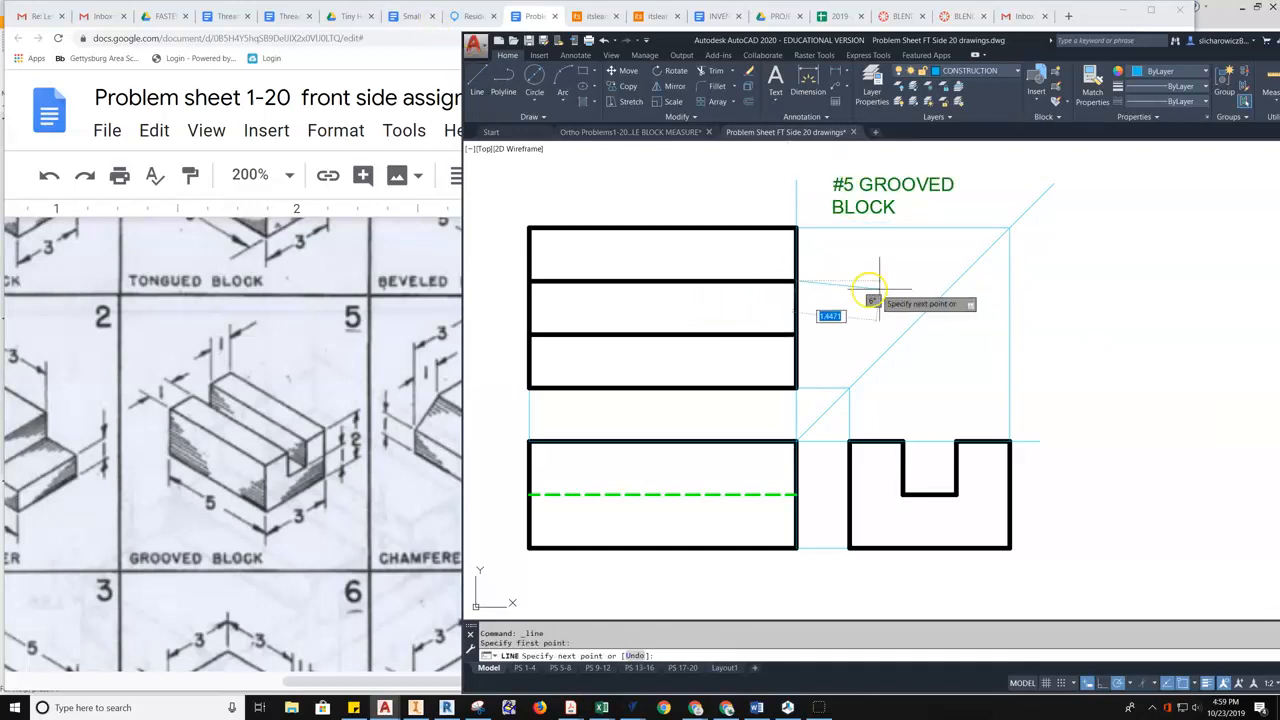
{"action": "left_click", "coordinate": [956, 282]}
{"action": "left_click", "coordinate": [956, 440]}
{"action": "key", "text": "Escape"}
{"action": "key", "text": "space"}
{"action": "left_click", "coordinate": [798, 333]}
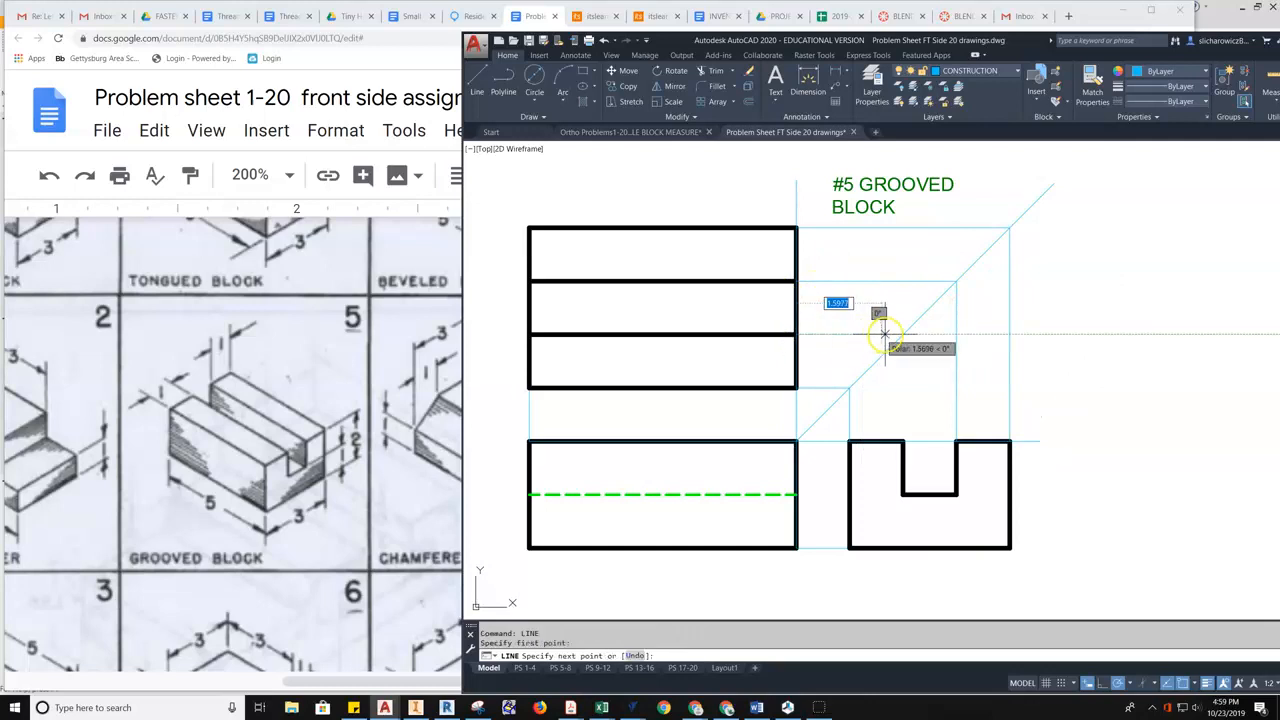
{"action": "left_click", "coordinate": [903, 334]}
{"action": "left_click", "coordinate": [903, 440]}
{"action": "key", "text": "Escape"}
{"action": "scroll", "coordinate": [931, 396], "scroll_direction": "down", "scroll_amount": 4}
{"action": "scroll", "coordinate": [920, 386], "scroll_direction": "up", "scroll_amount": 2}
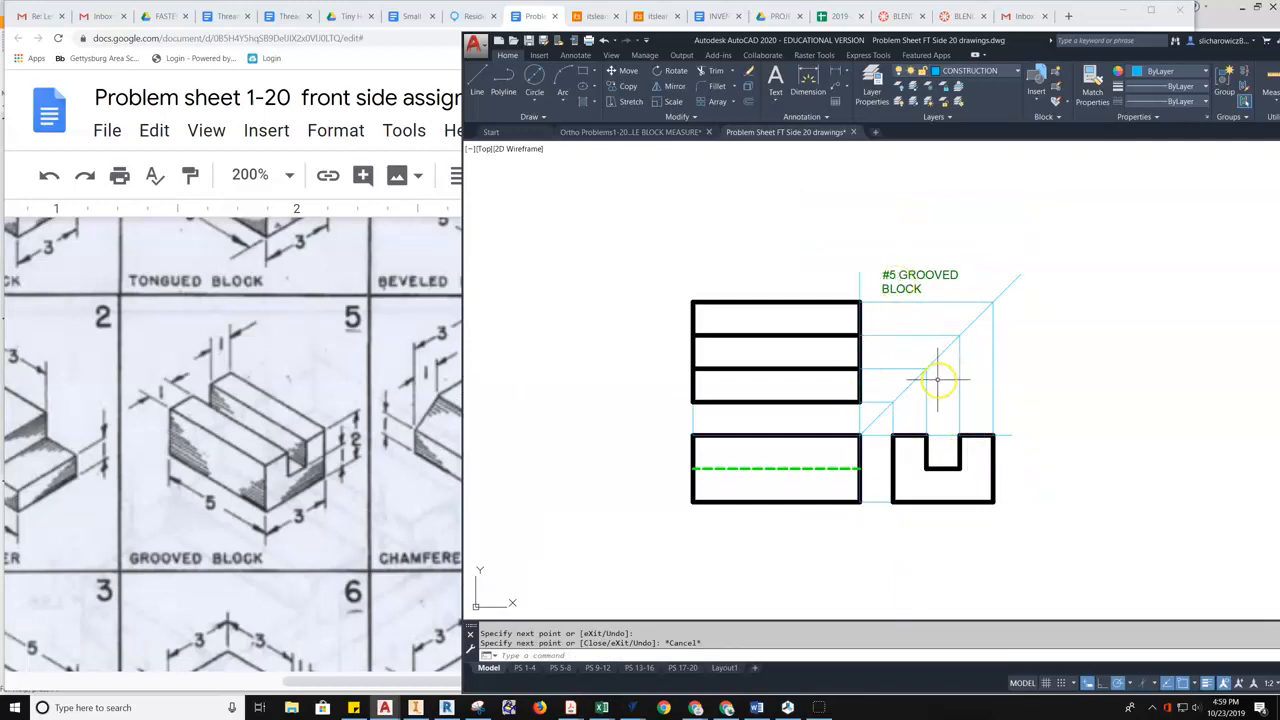
{"action": "middle_click_drag", "start_coordinate": [938, 378], "coordinate": [895, 388]}
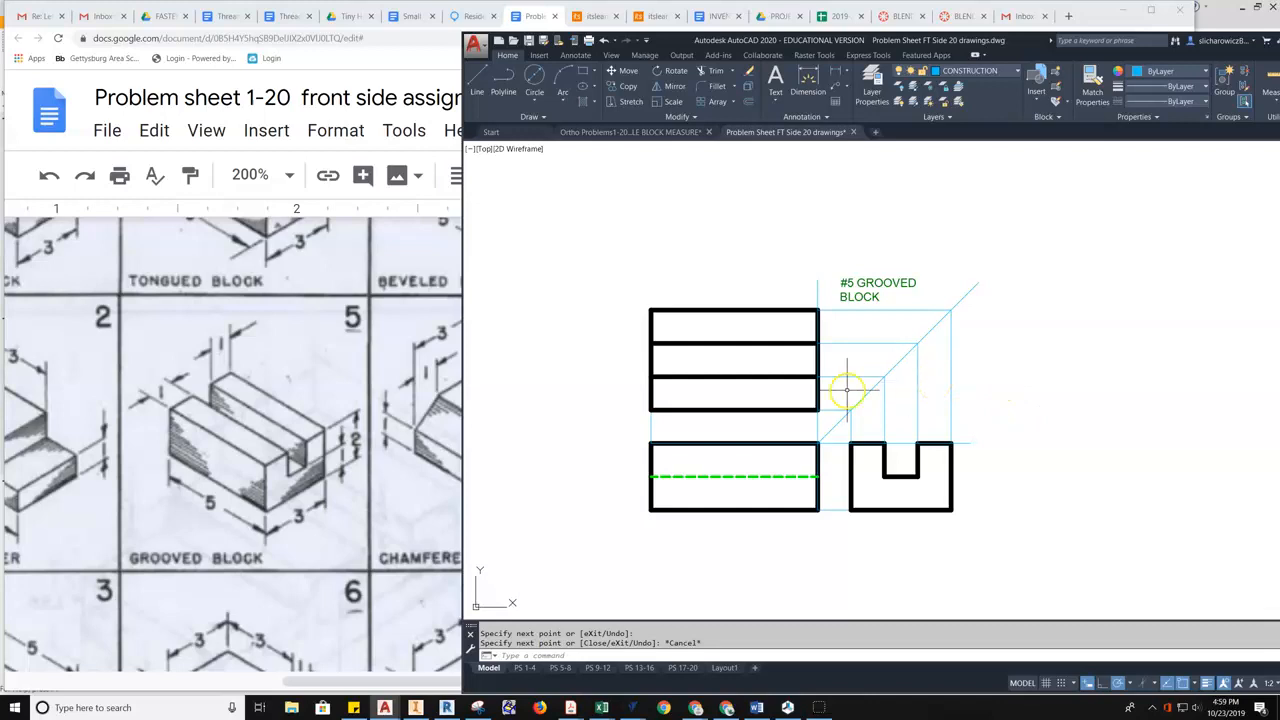
{"action": "left_click", "coordinate": [318, 427]}
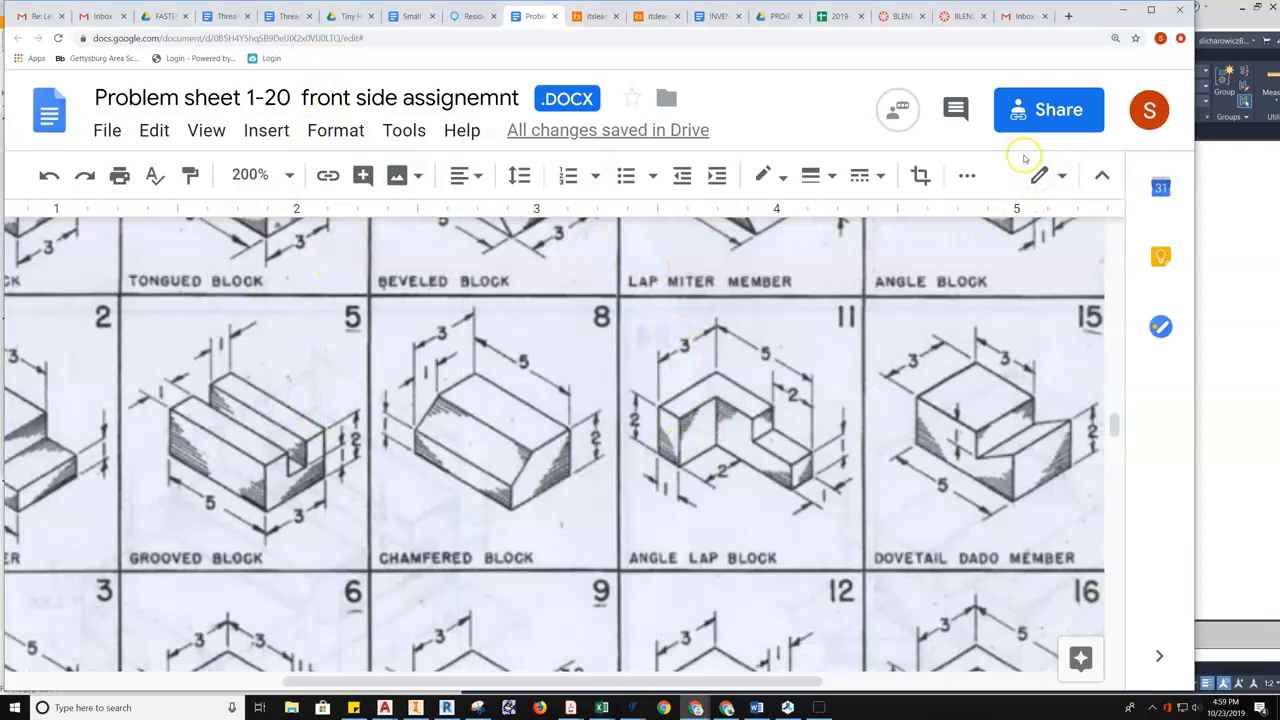
- Zoom the problem sheet out to 150% and scroll to the row containing the Grooved Block
{"action": "key", "text": "ctrl+minus"}
{"action": "key", "text": "ctrl+minus"}
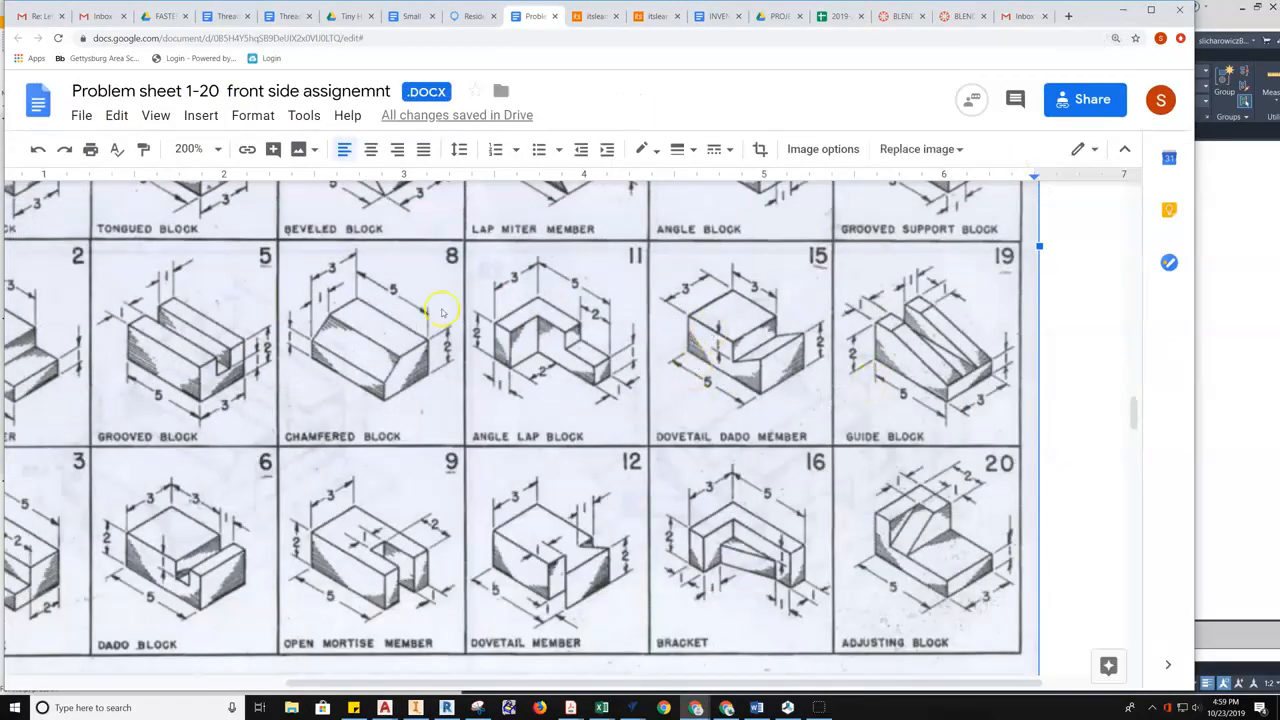
{"action": "scroll", "coordinate": [586, 509], "scroll_direction": "up", "scroll_amount": 3}
{"action": "scroll", "coordinate": [657, 459], "scroll_direction": "up", "scroll_amount": 1}
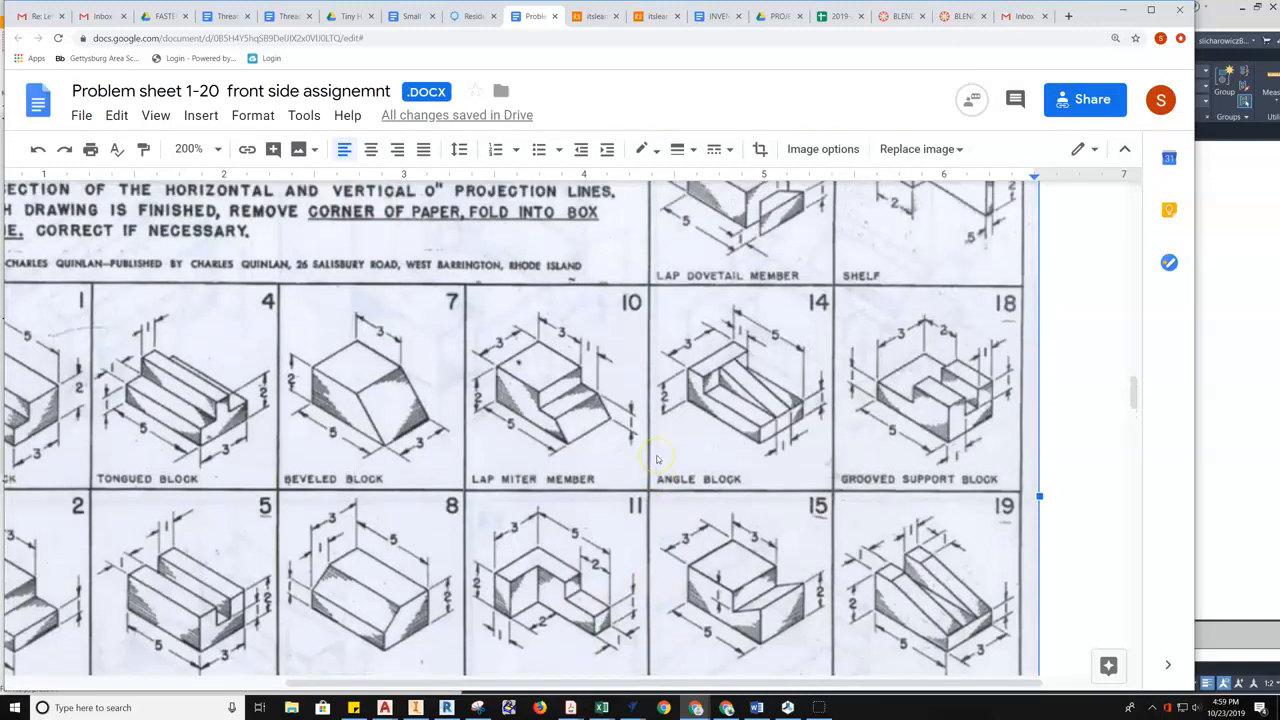
{"action": "scroll", "coordinate": [657, 459], "scroll_direction": "up", "scroll_amount": 2}
{"action": "scroll", "coordinate": [757, 318], "scroll_direction": "down", "scroll_amount": 5}
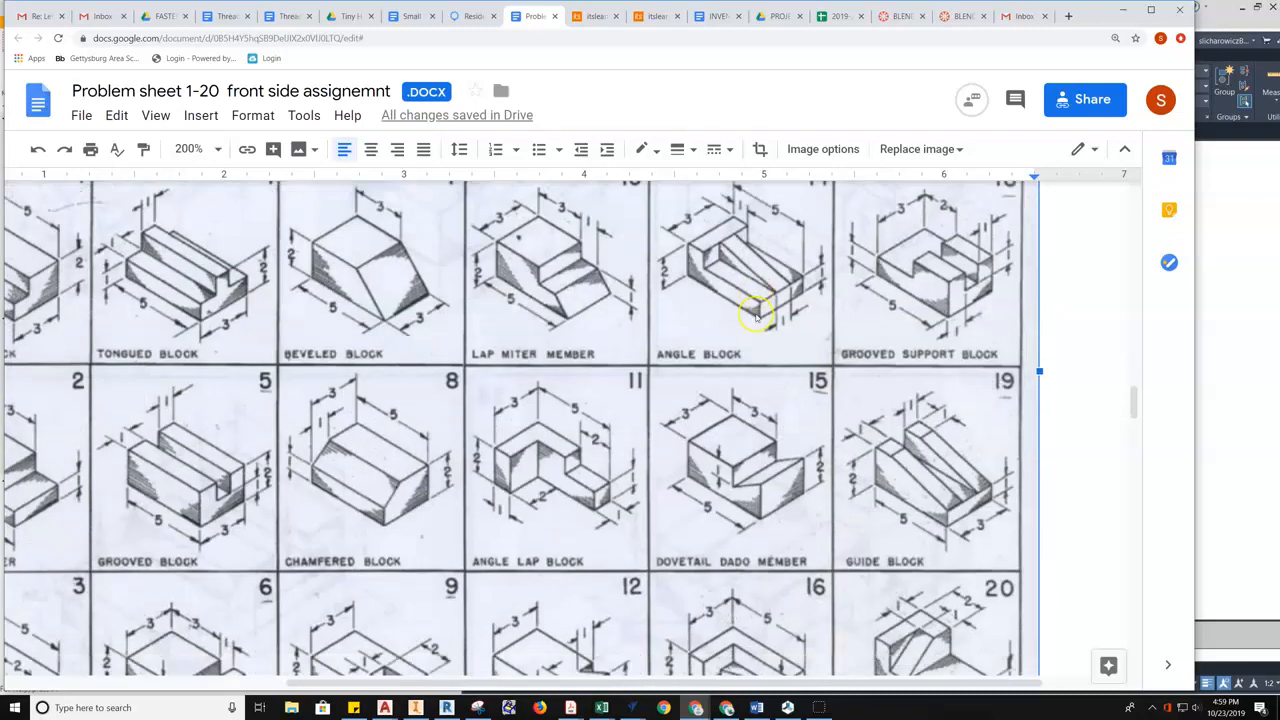
{"action": "scroll", "coordinate": [450, 497], "scroll_direction": "up", "scroll_amount": 2}
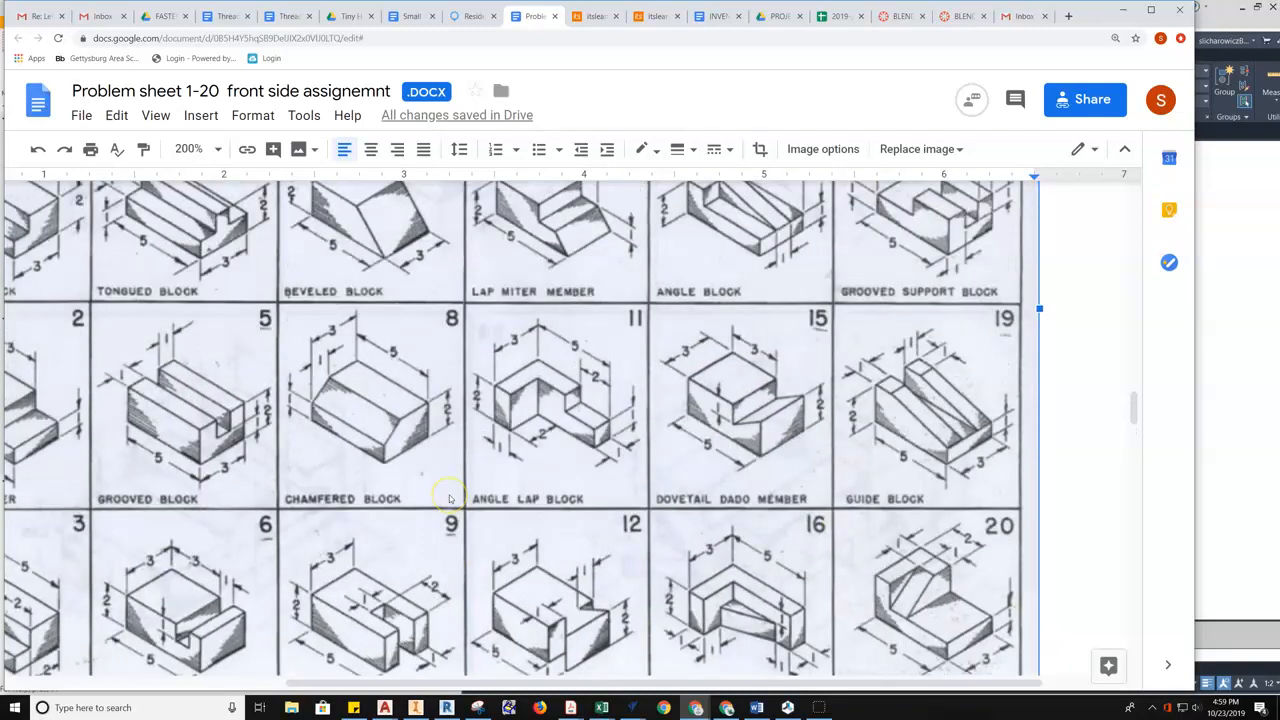